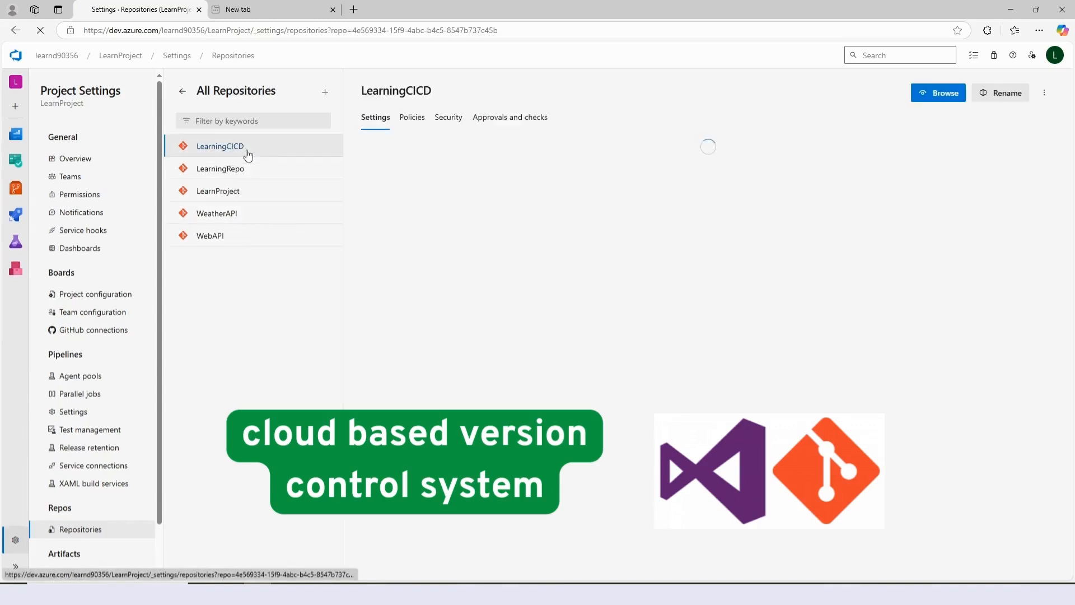
Review the policies of the LearningCICD repository and the build validations on its master branch
click(414, 119)
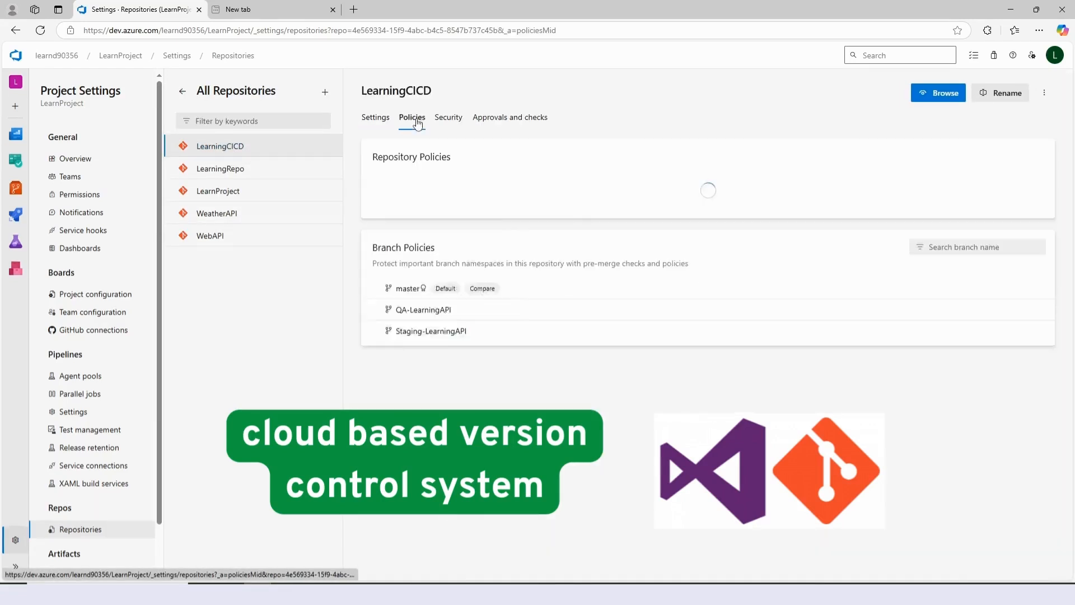
scroll(402, 504, down, 1)
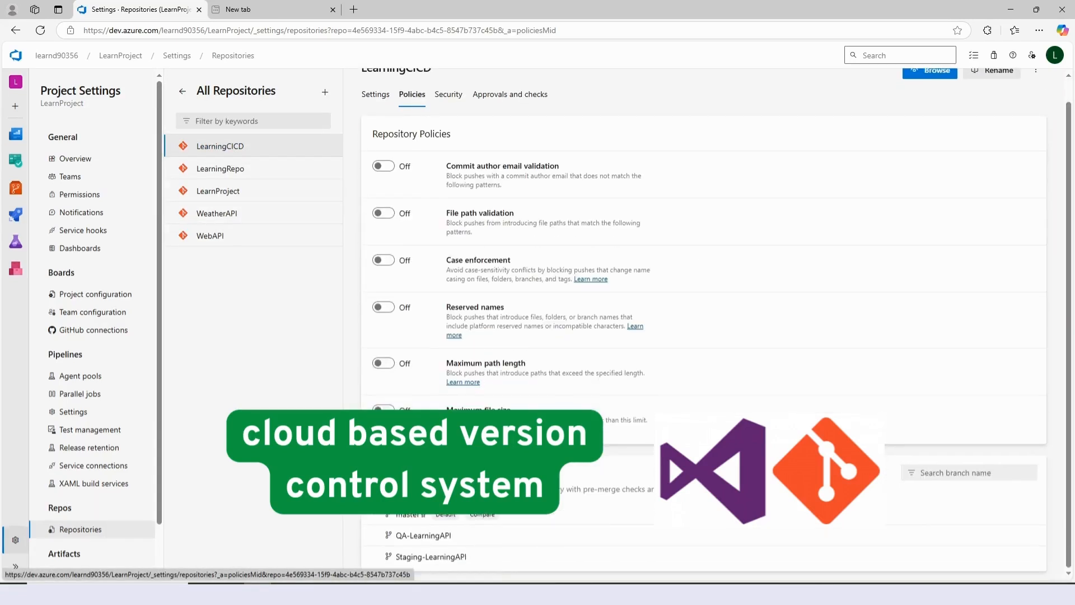
click(404, 514)
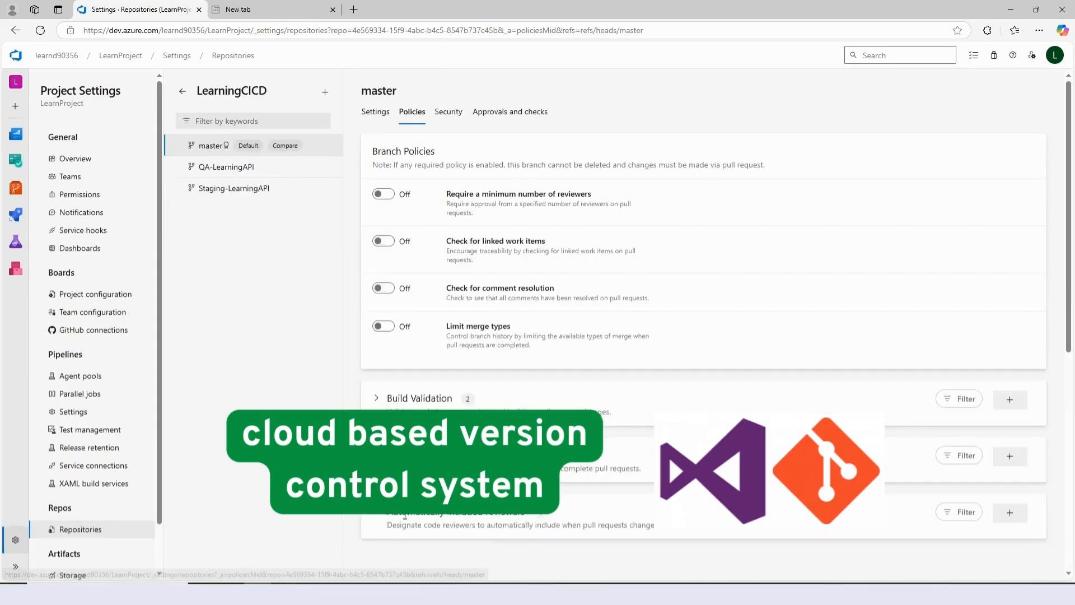
click(376, 400)
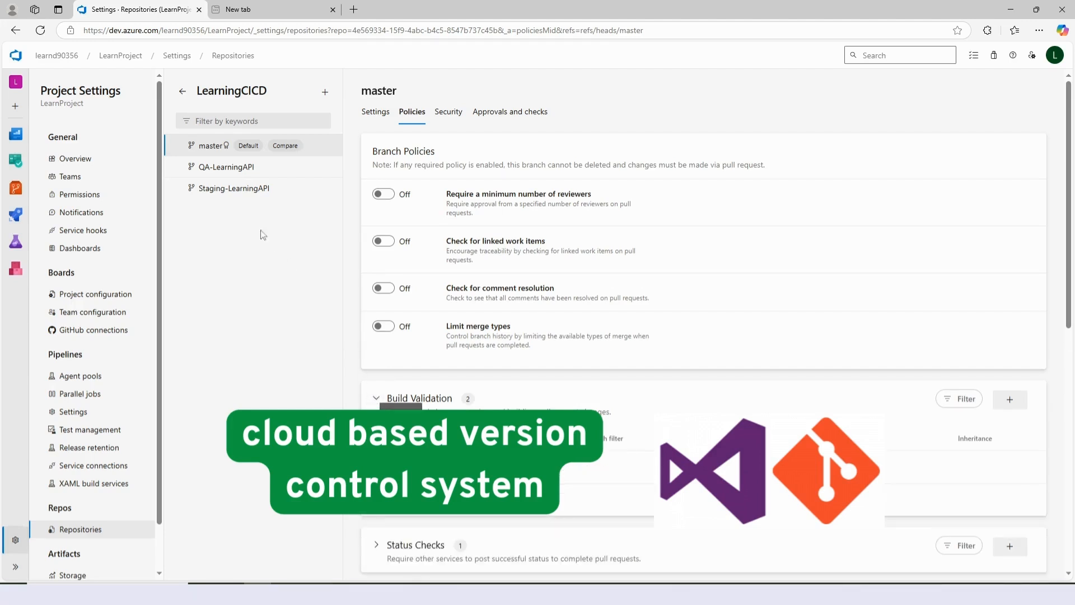
View the branch policies of QA-LearningAPI and return to the repositories overview
click(223, 194)
click(218, 168)
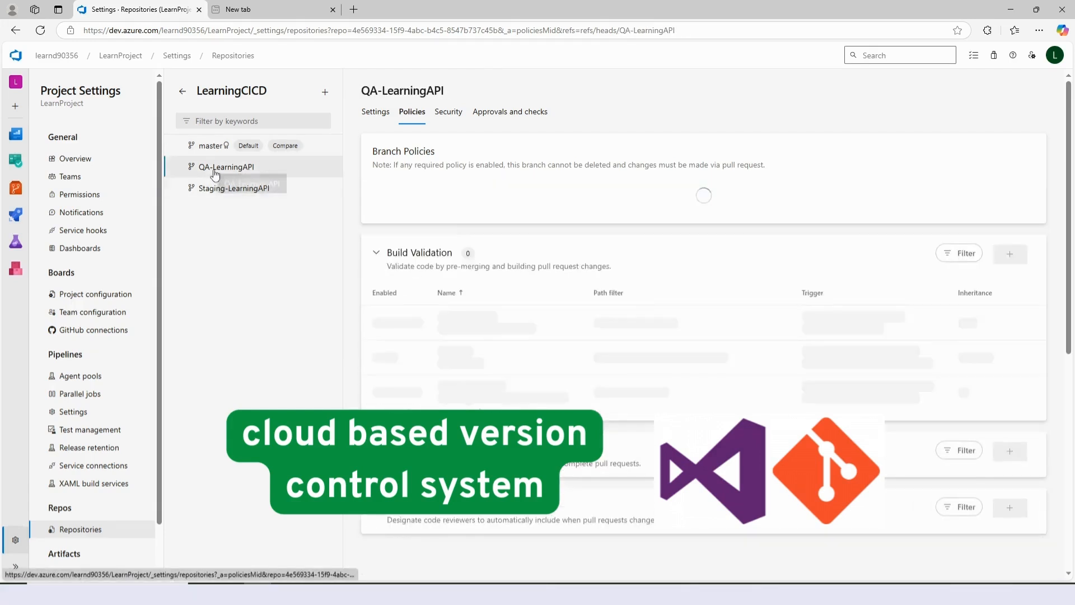
mouse_move(19, 144)
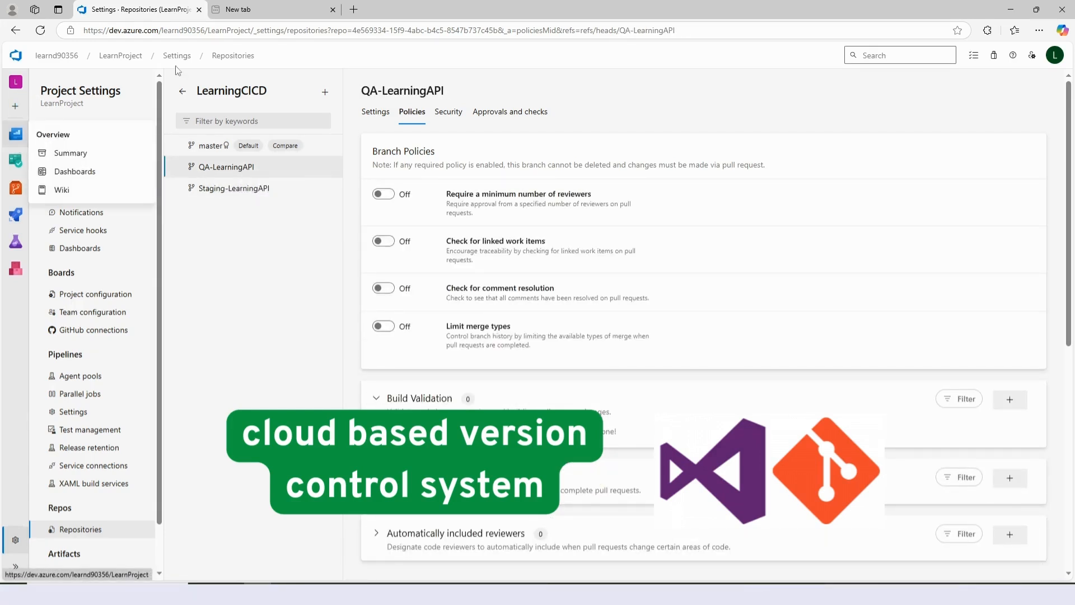
click(232, 62)
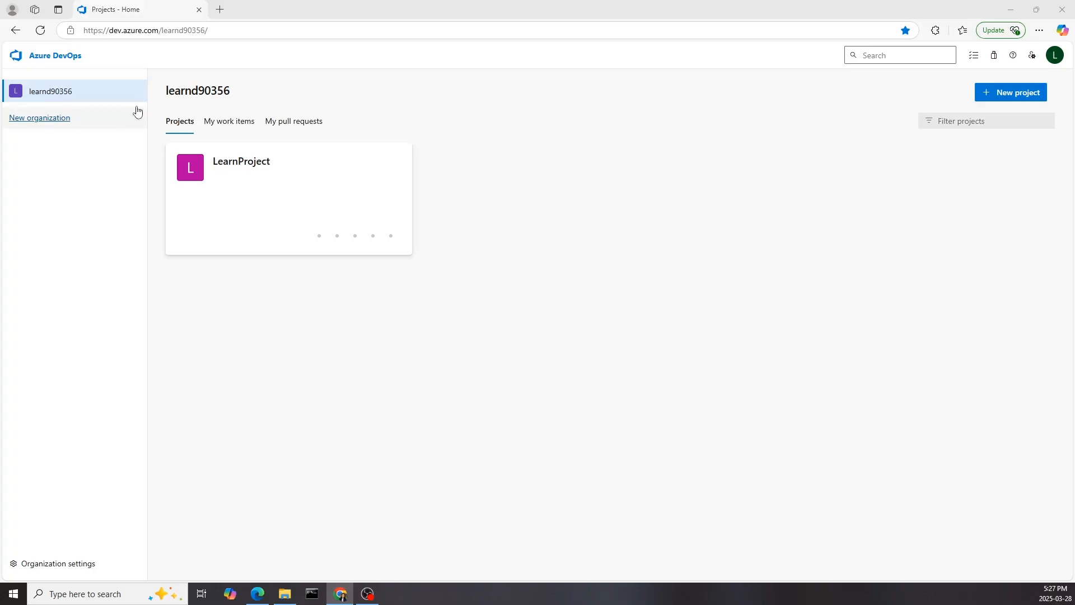
click(215, 30)
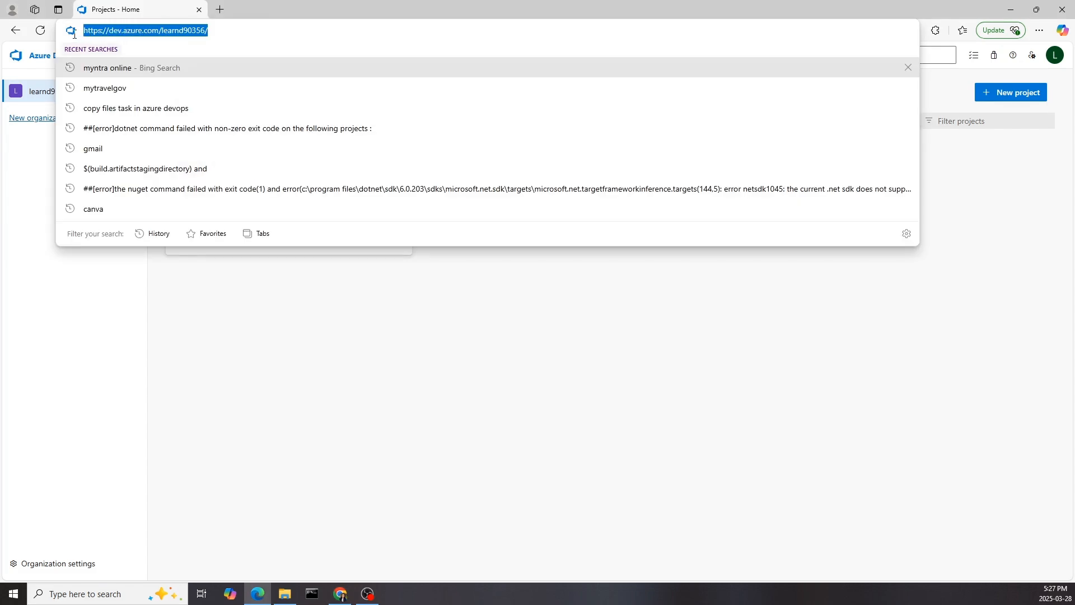
click(45, 198)
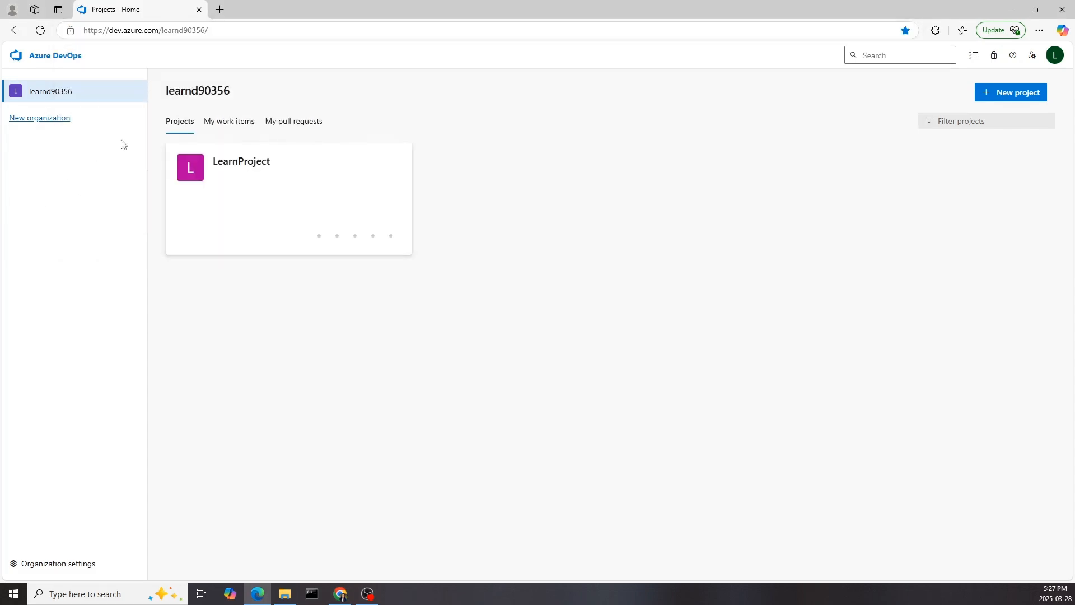
Open the LearnProject project and go to its repository files
click(225, 175)
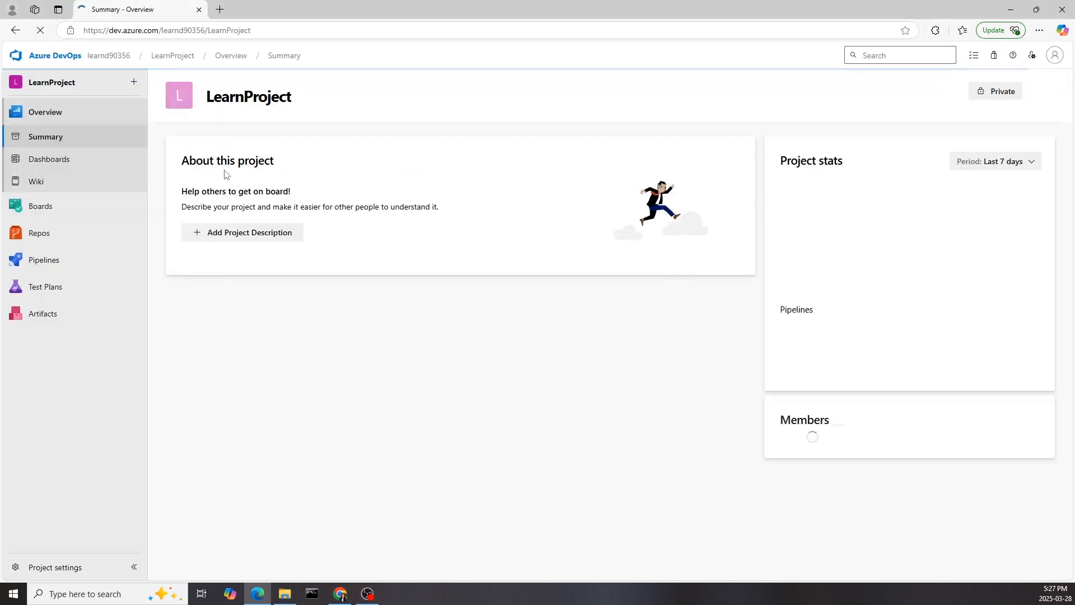
click(41, 234)
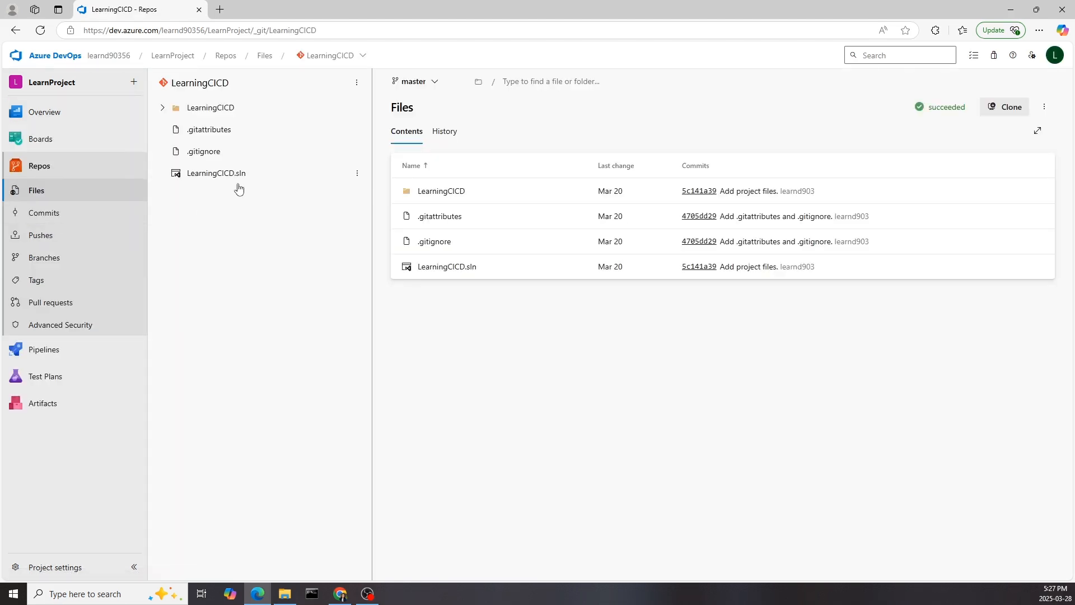
Start a new Git repository in LearnProject and name it LearningRepo
click(324, 56)
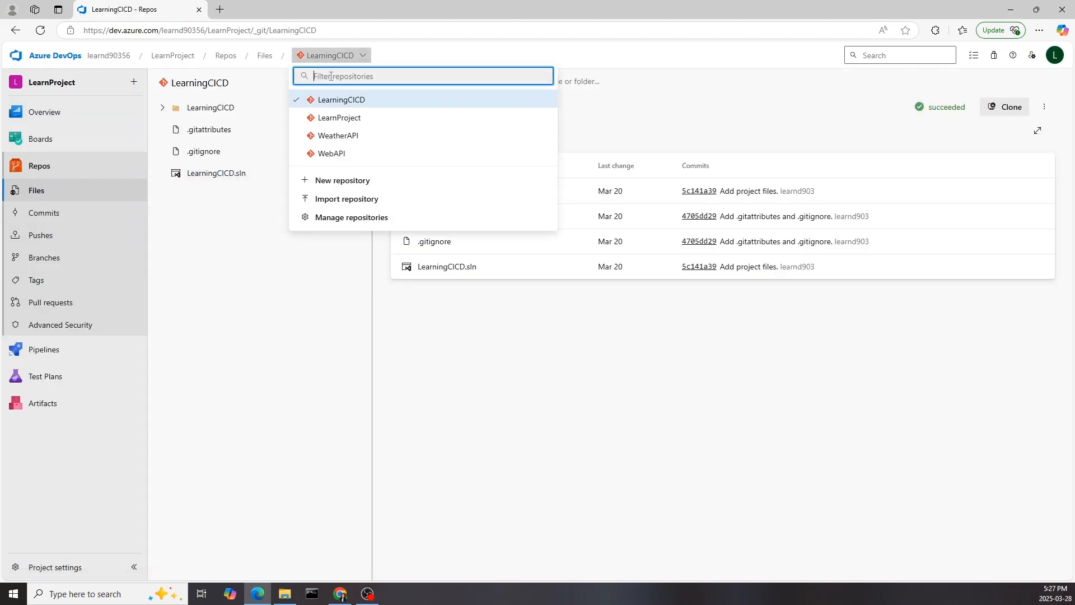
click(342, 180)
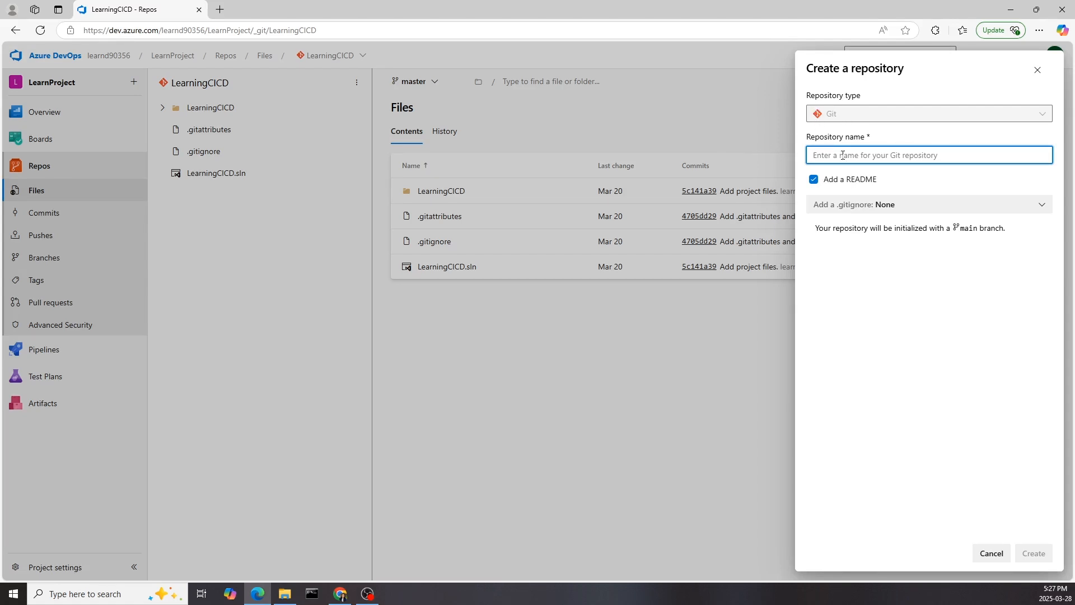
text(LEarnin)
key(BackSpace)
key(BackSpace)
key(BackSpace)
key(BackSpace)
key(BackSpace)
key(BackSpace)
text(earningRepo)
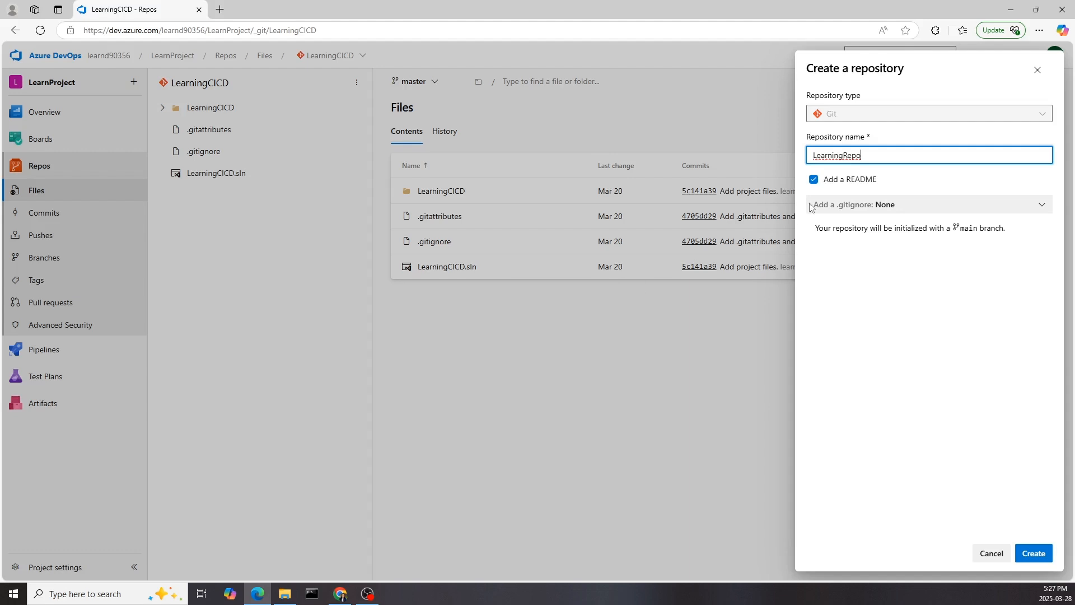
Keep the README option enabled, choose the VisualStudio .gitignore template and create the repository
drag(878, 181, 810, 185)
click(810, 182)
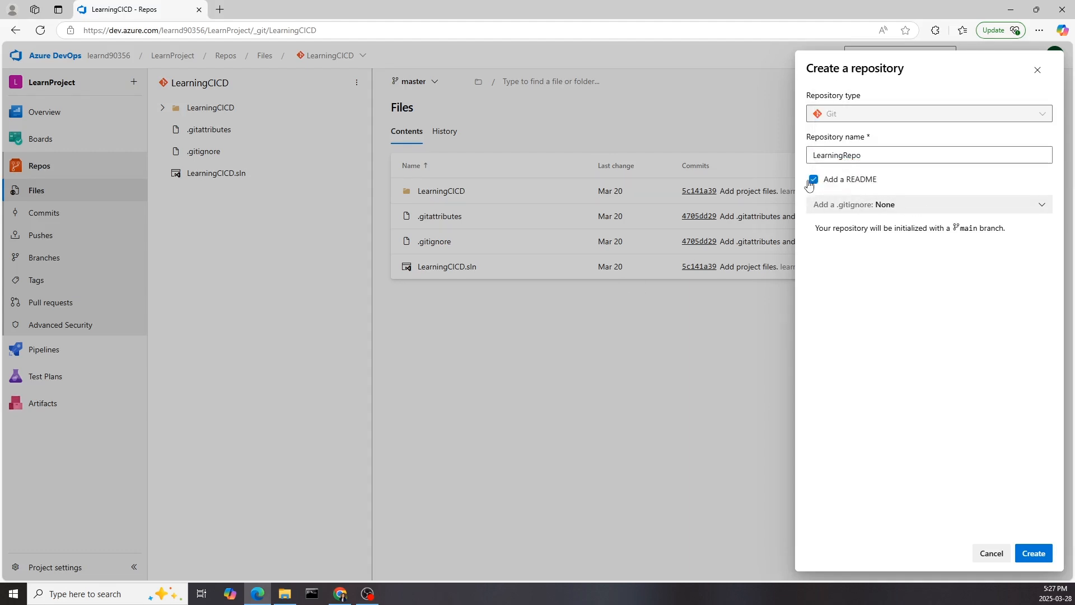
click(903, 209)
text(visu)
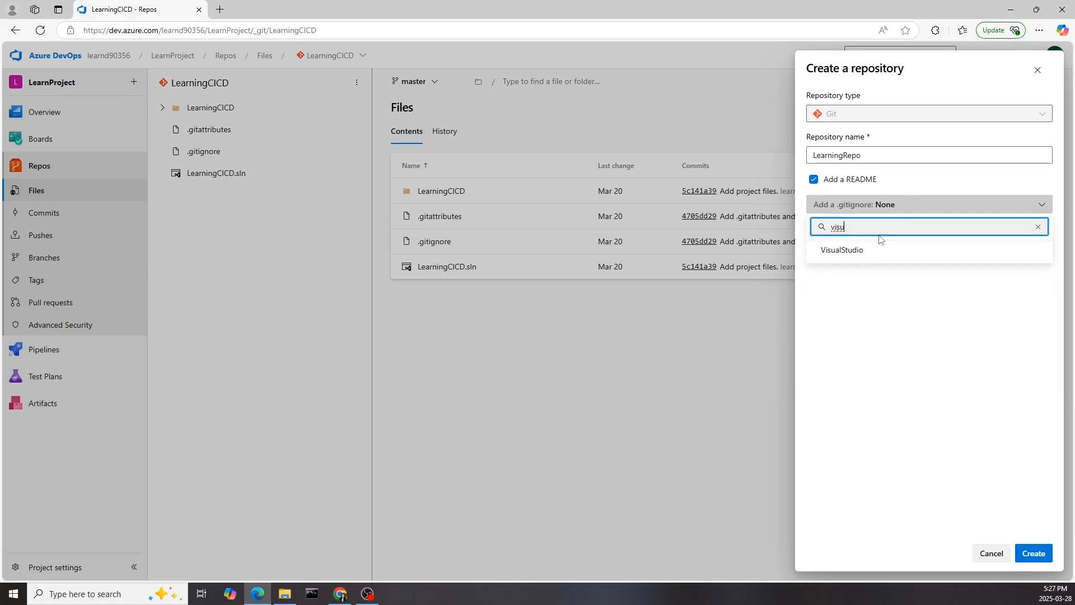
click(870, 251)
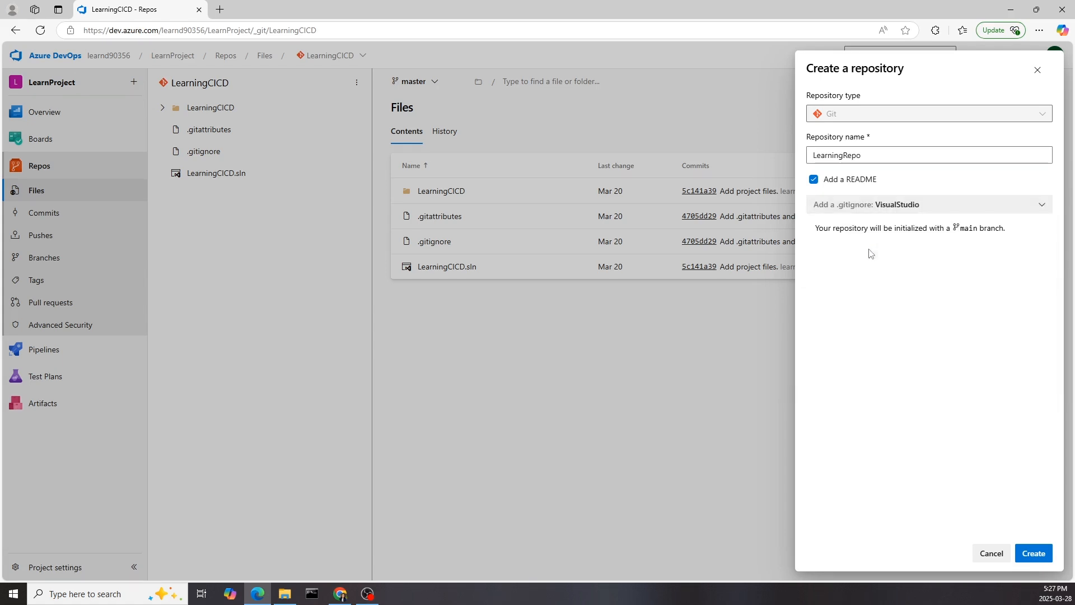
click(1033, 554)
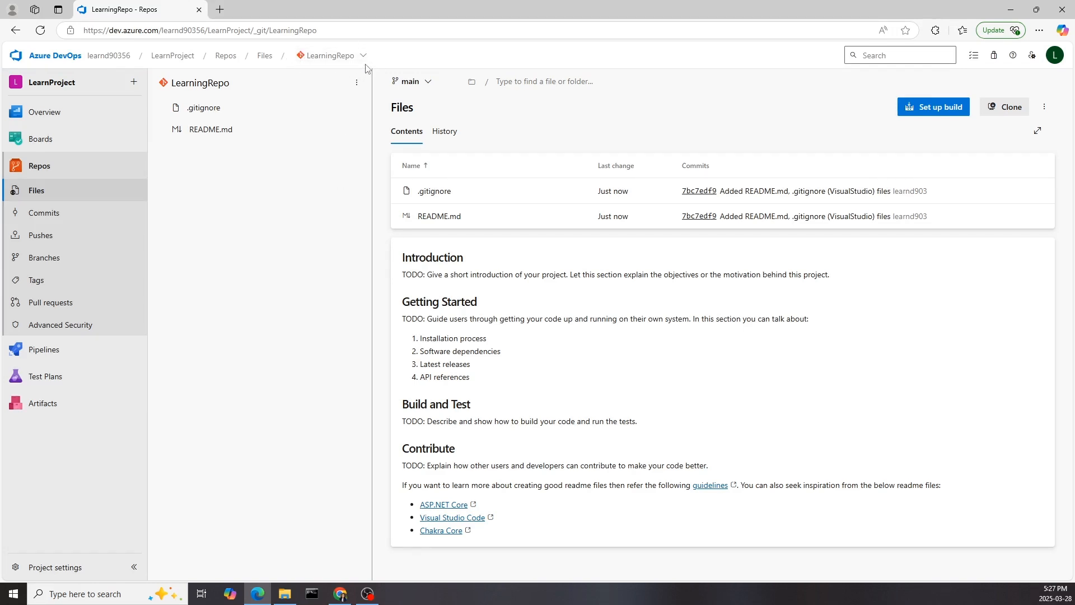
Copy the HTTPS clone URL of the LearningRepo repository
click(1002, 110)
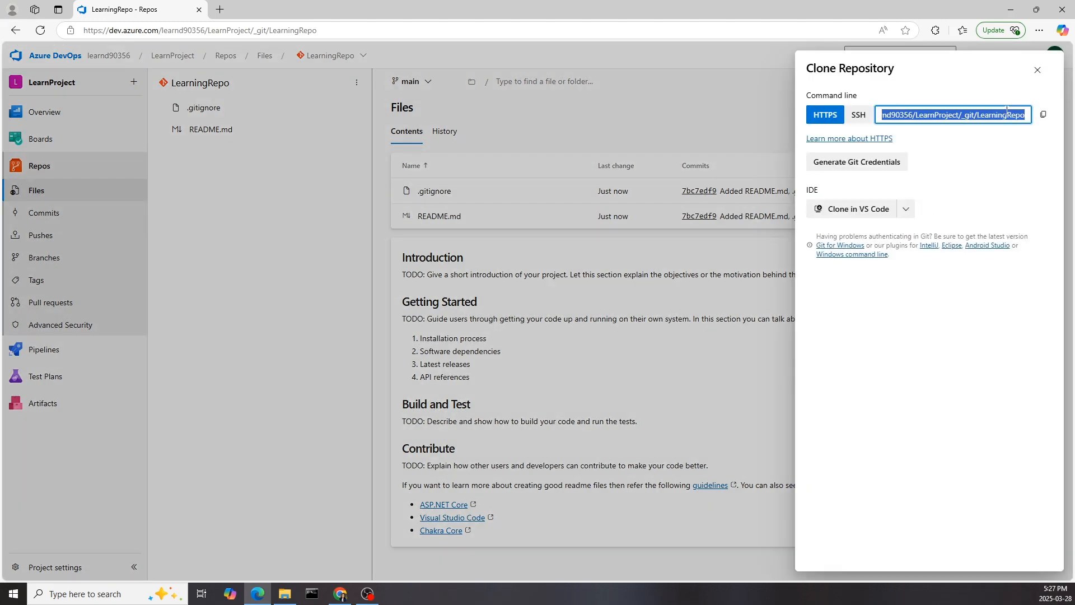
click(1043, 115)
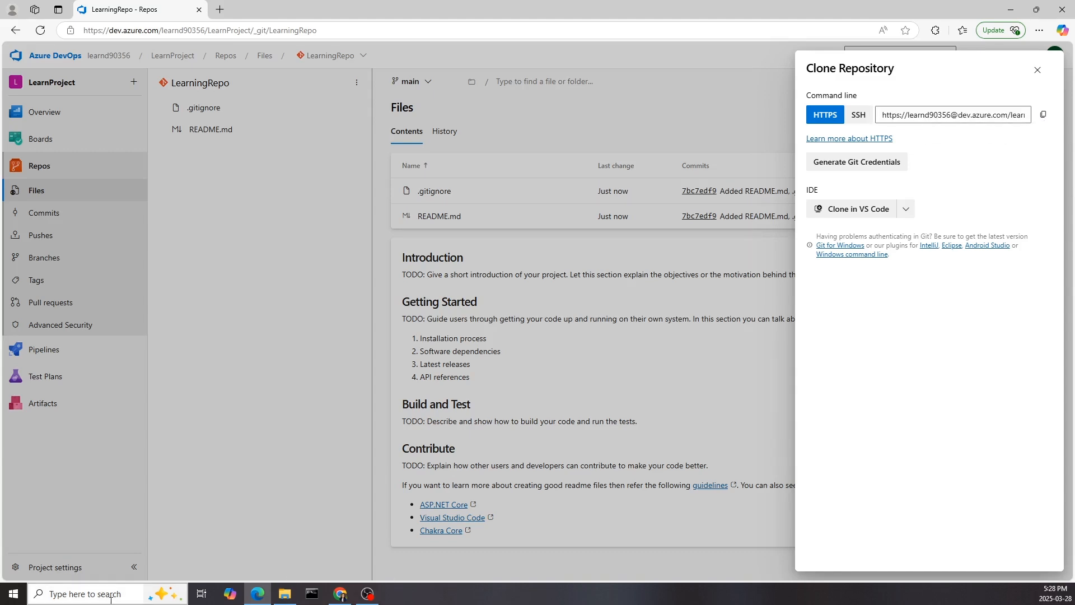
Switch to Git Bash and change the working directory to the C: drive with "cd c:"
click(91, 596)
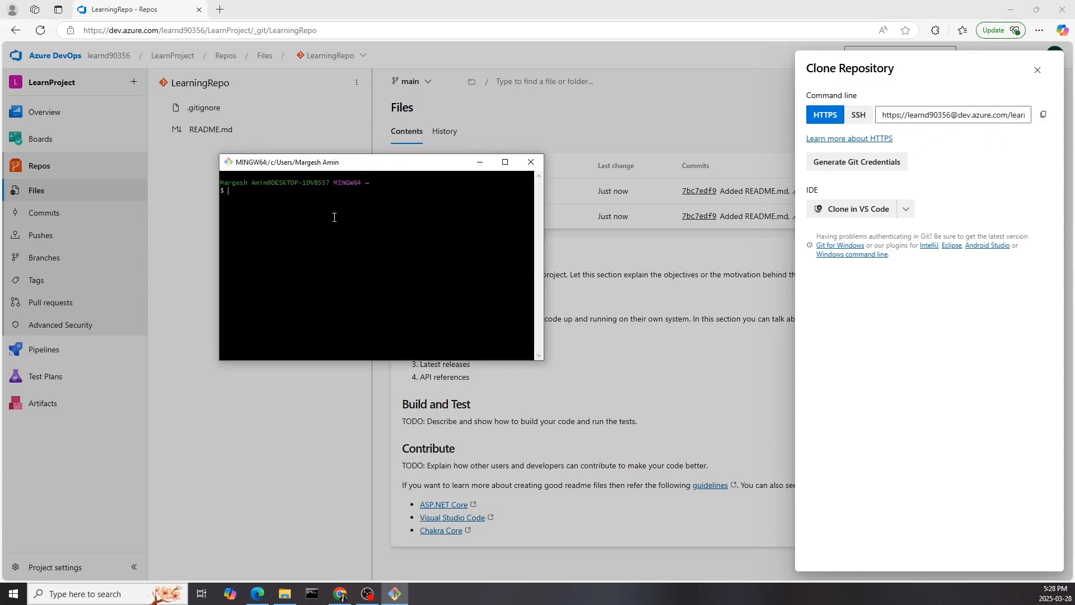
text(cd c:)
key(Return)
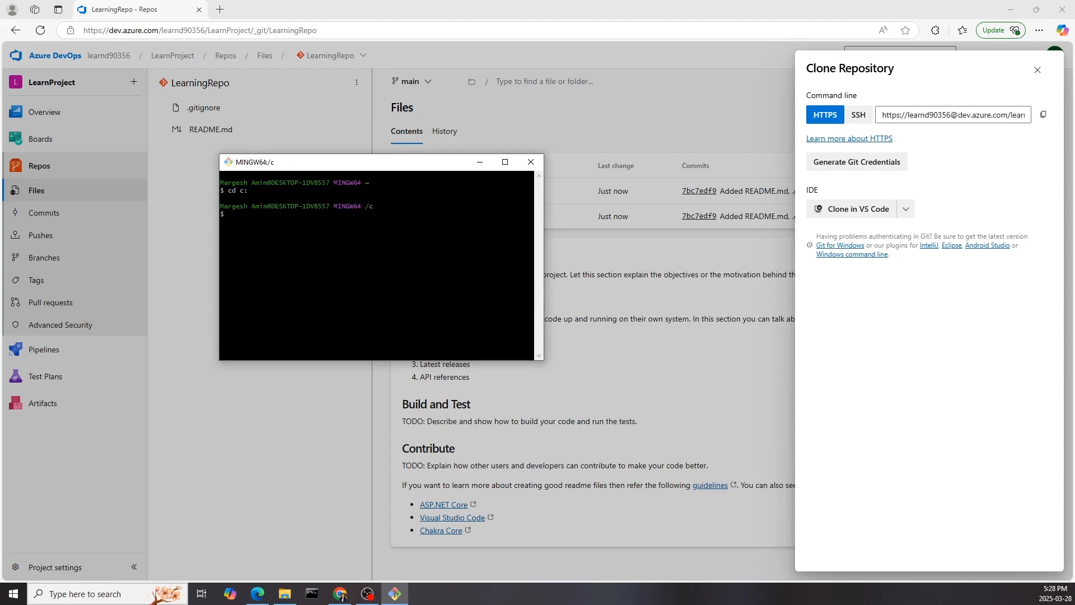
Clone LearningRepo onto the C: drive by running git clone with the copied URL
text(git clone)
right_click(269, 216)
click(300, 251)
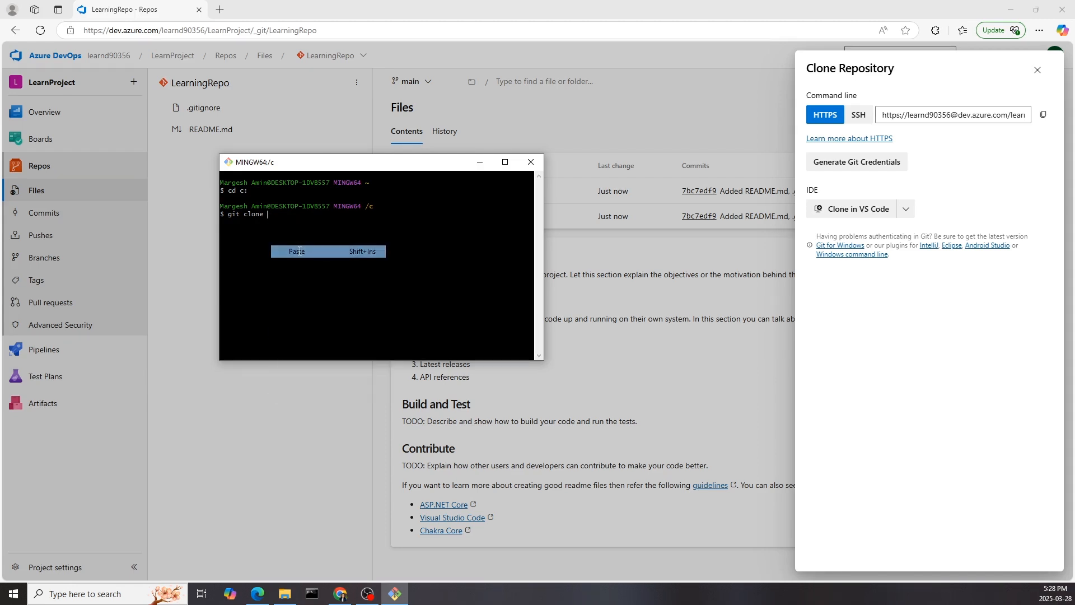
key(Return)
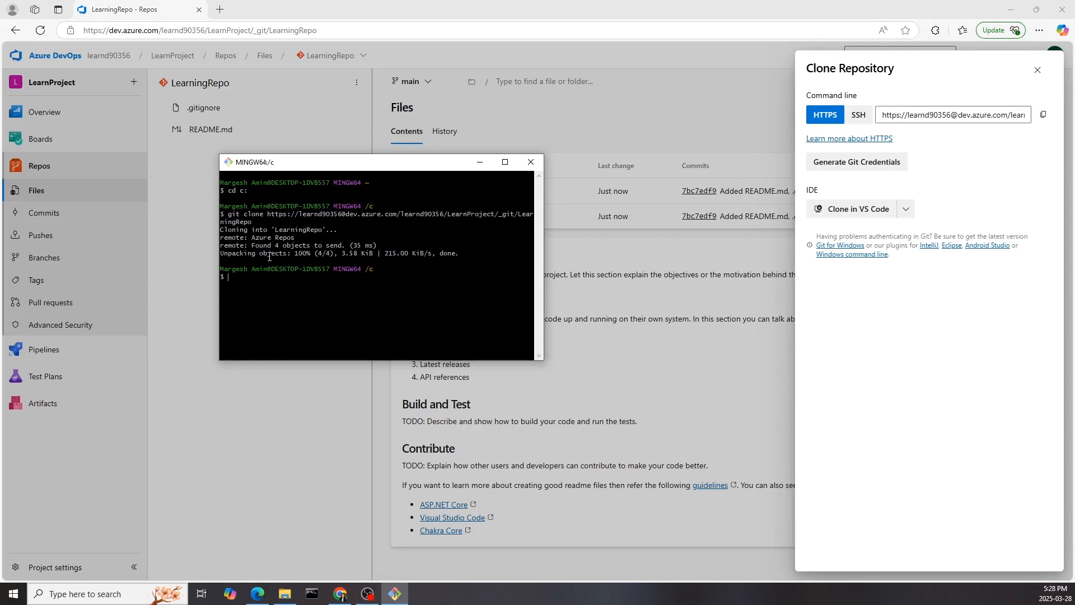
drag(252, 248, 323, 252)
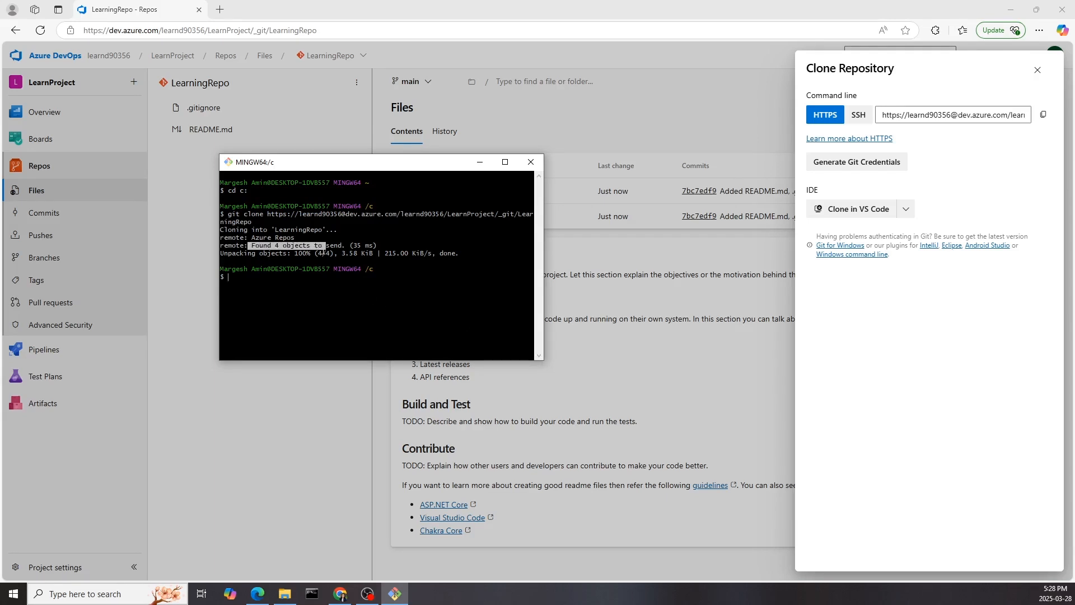
click(283, 290)
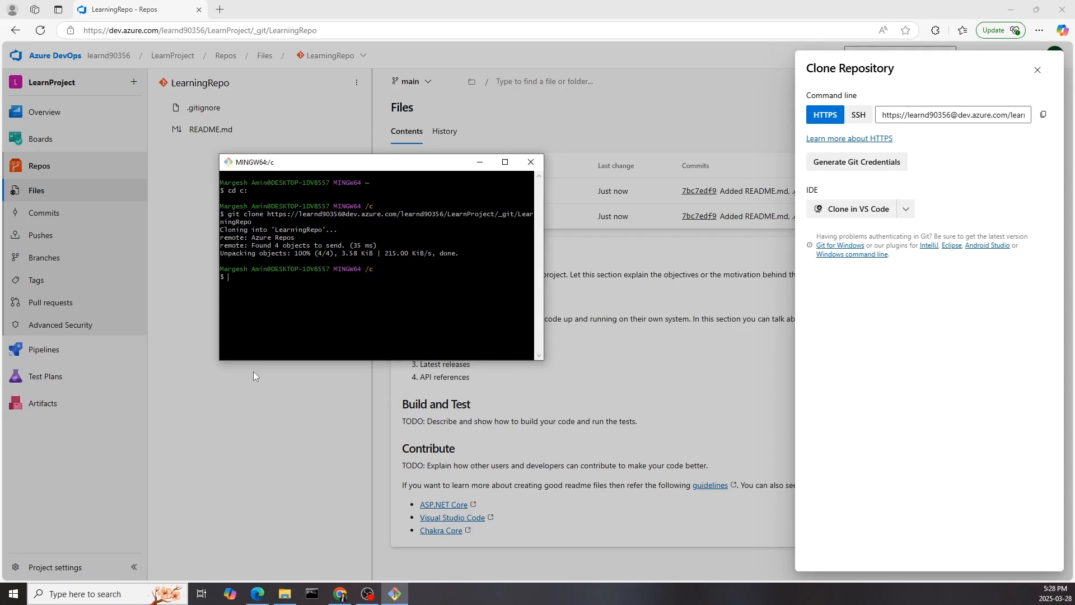
Change the Git Bash working directory to the cloned LearningRepo folder
click(280, 599)
click(395, 594)
text(cd Learning)
key(Tab)
key(Tab)
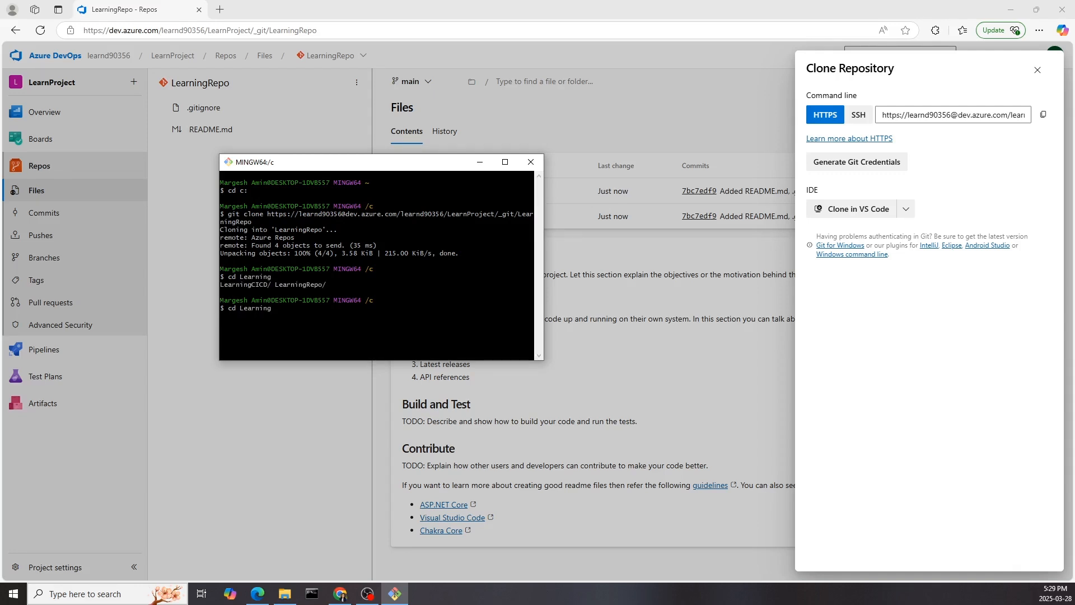
text(r)
key(Tab)
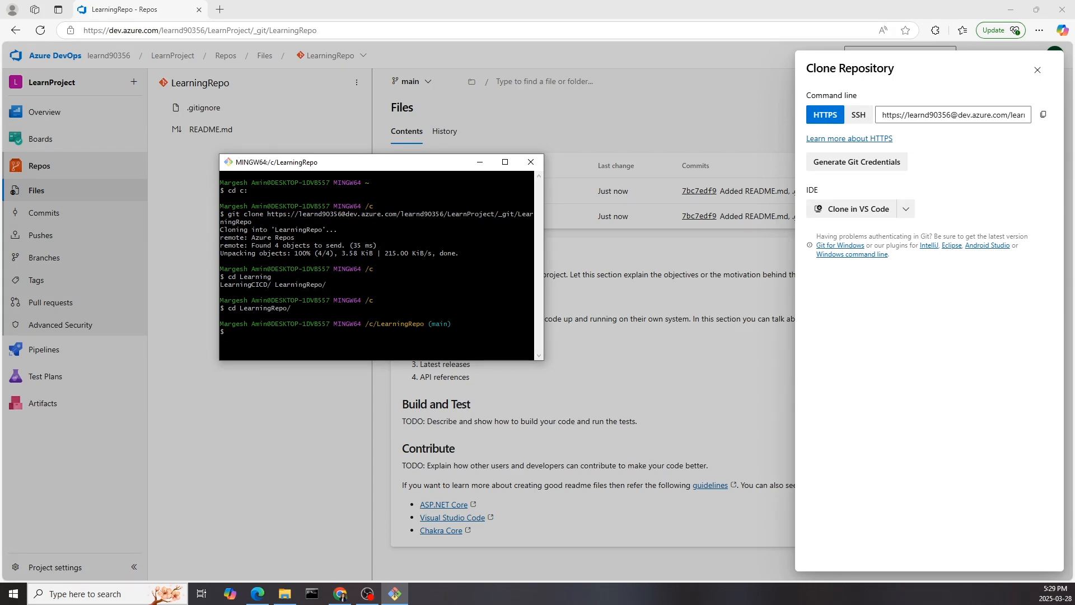
Switch to File Explorer and open README.md from the C:\LearningRepo folder in Notepad++
drag(0, 132, 268, 140)
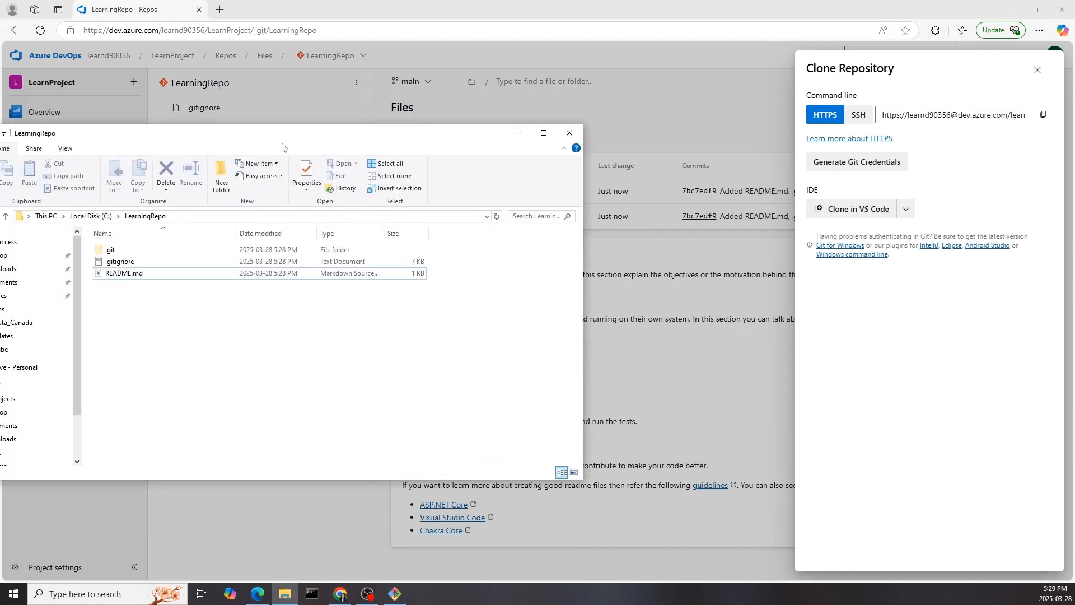
right_click(139, 274)
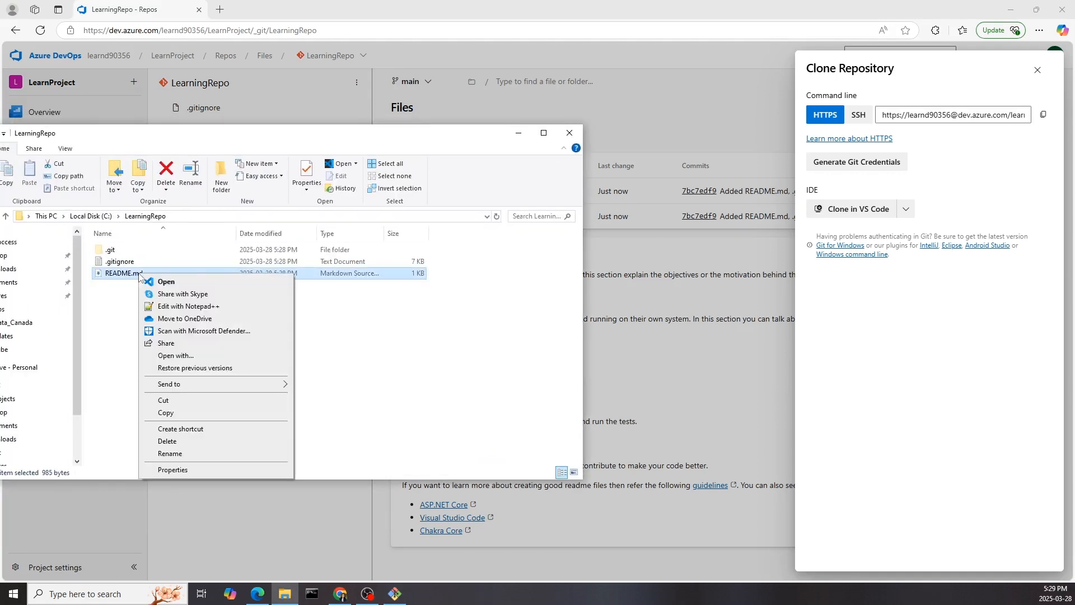
click(188, 307)
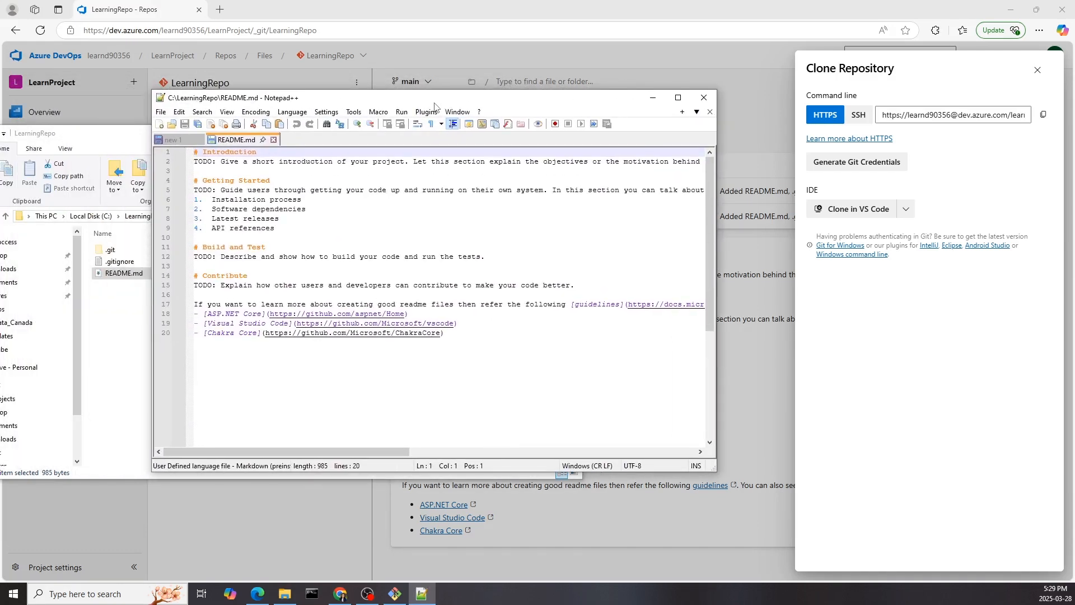
Add the line "this is my first edit" after a blank line at the end of README.md, then save and close the file
key(ctrl+End)
key(Return)
key(Return)
text(this is my )
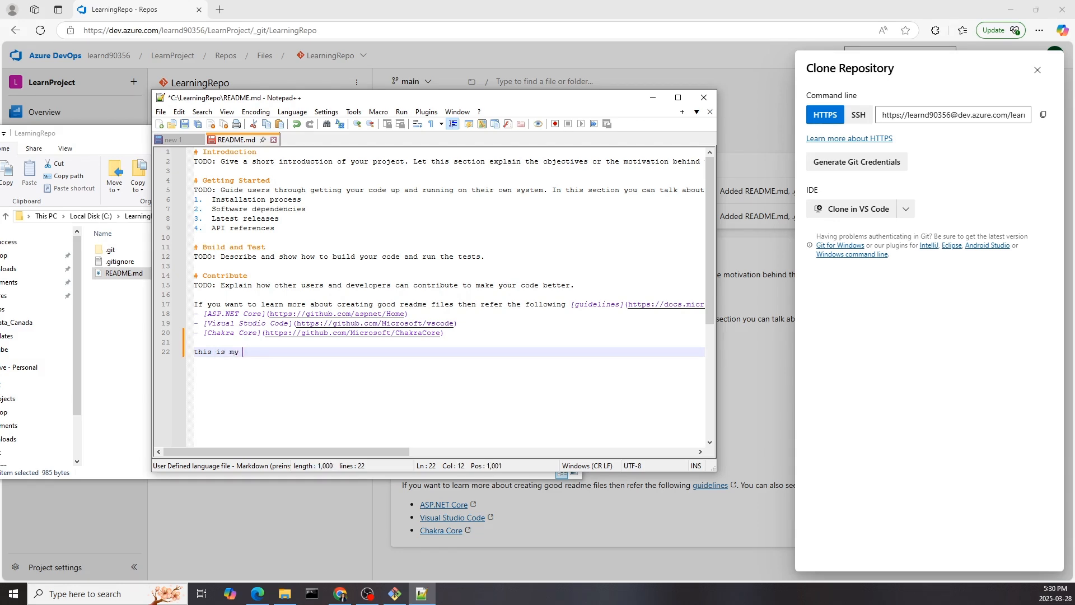
text(first edit)
key(ctrl+s)
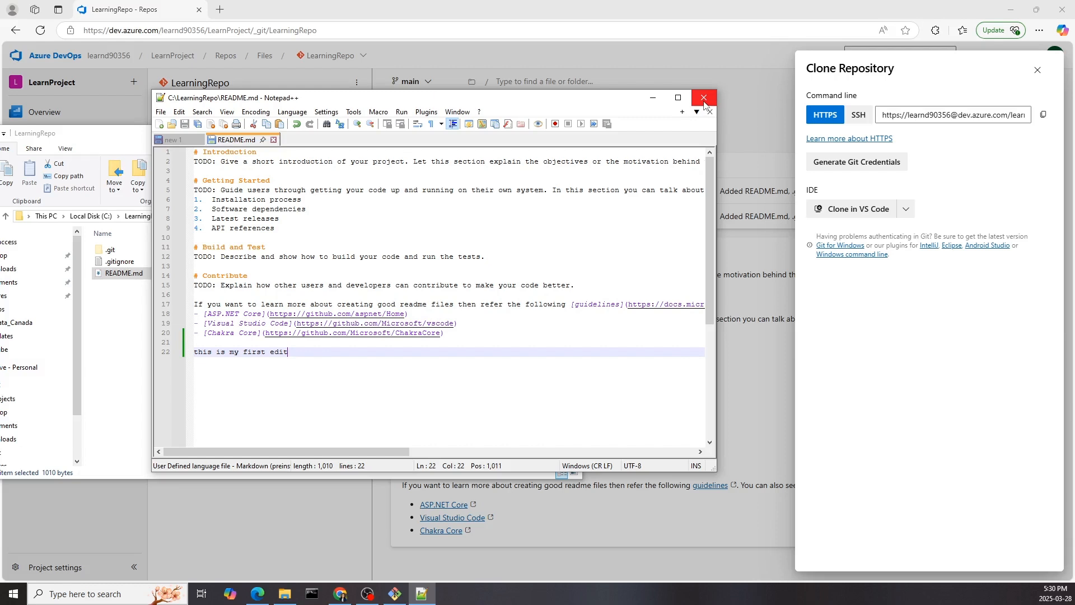
click(704, 98)
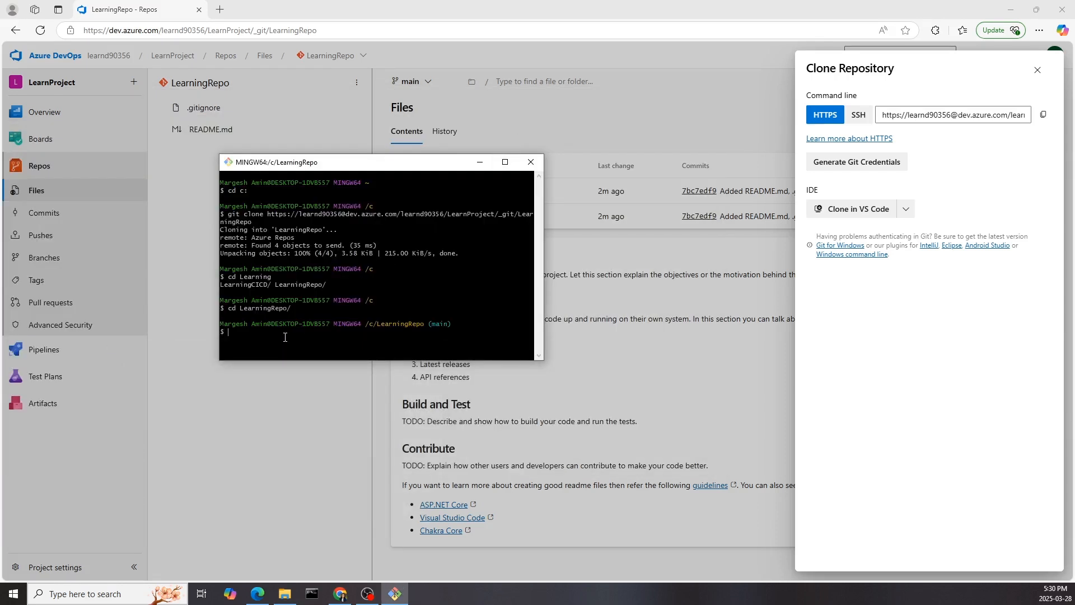
Check the state of the LearningRepo working directory in Git Bash with git status
text(git status)
key(Return)
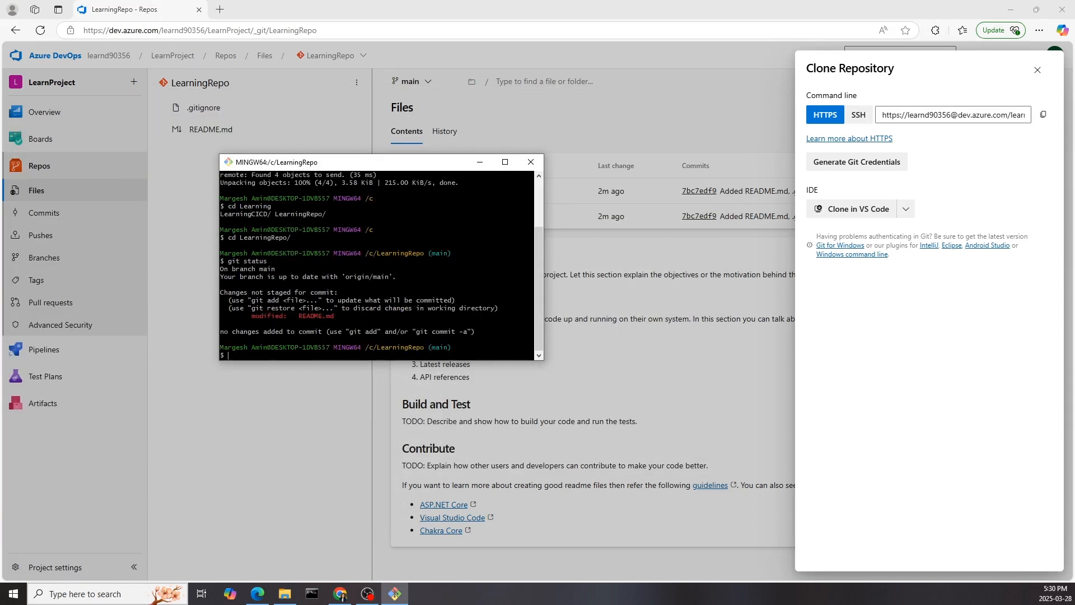
Stage all changes in LearningRepo with git add . and commit them with the message "initial commit"
drag(296, 316, 342, 321)
drag(253, 318, 288, 319)
click(247, 357)
text(git add .)
key(Return)
text(g)
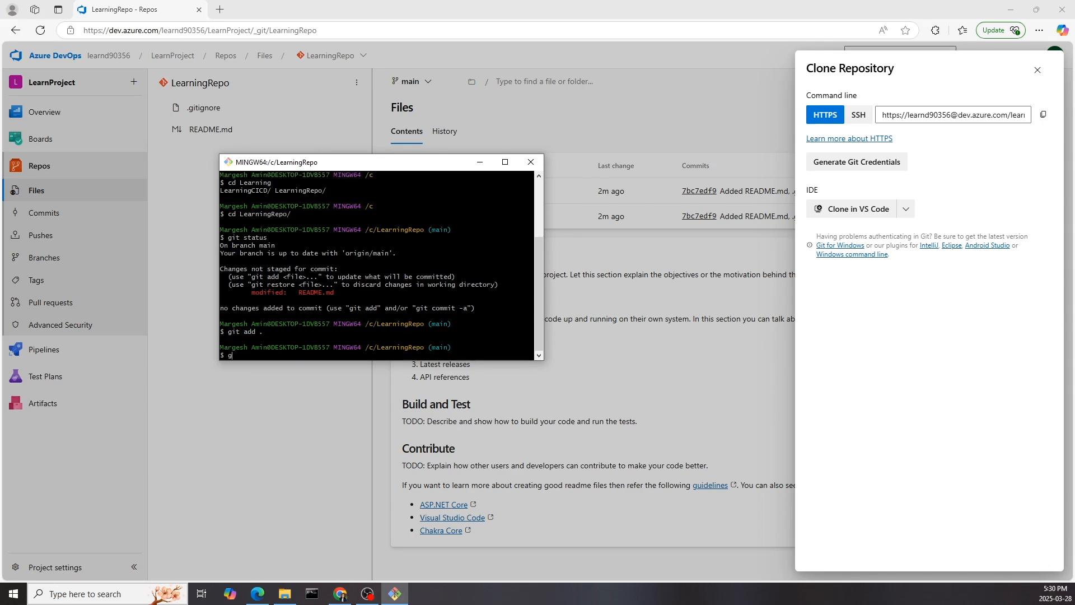
text(it commit -m "initial commit")
key(Return)
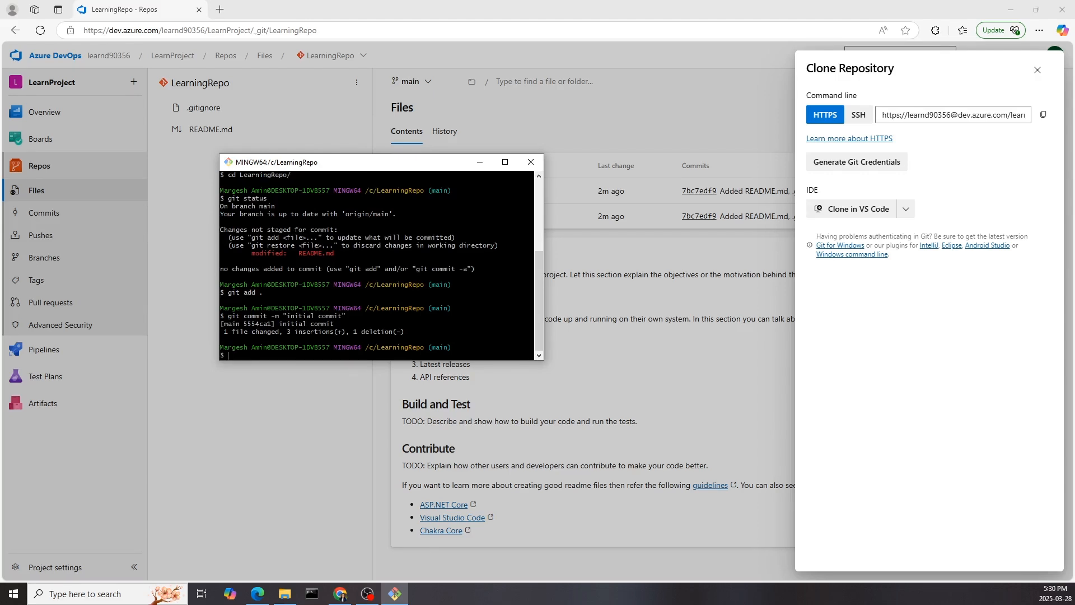
Push the commit with git push, reload the LearningRepo page in the browser and open the repository's commit history
text(git push)
key(Return)
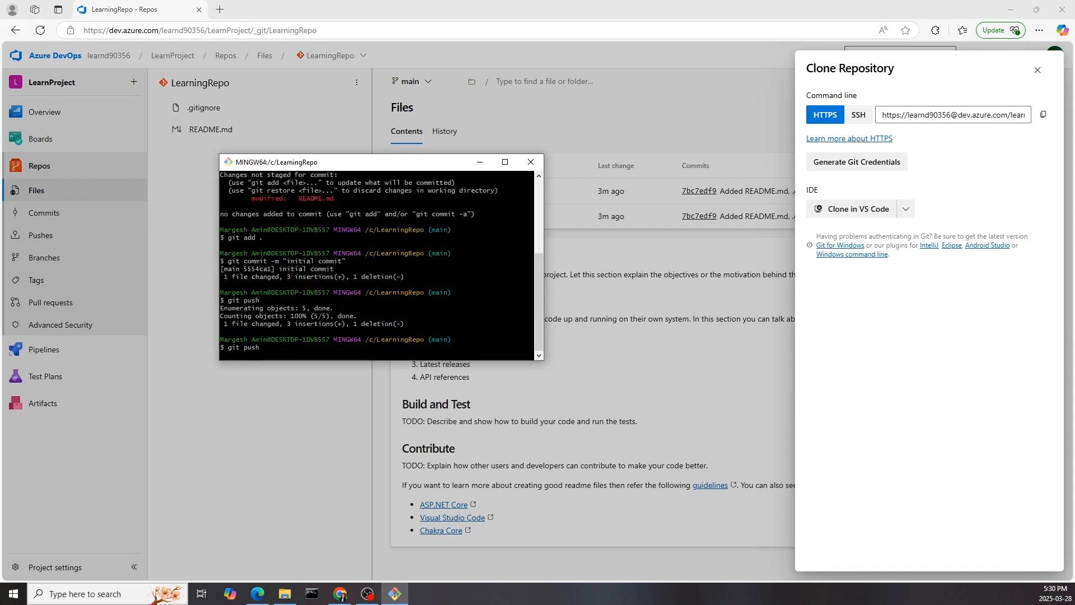
click(40, 31)
click(42, 32)
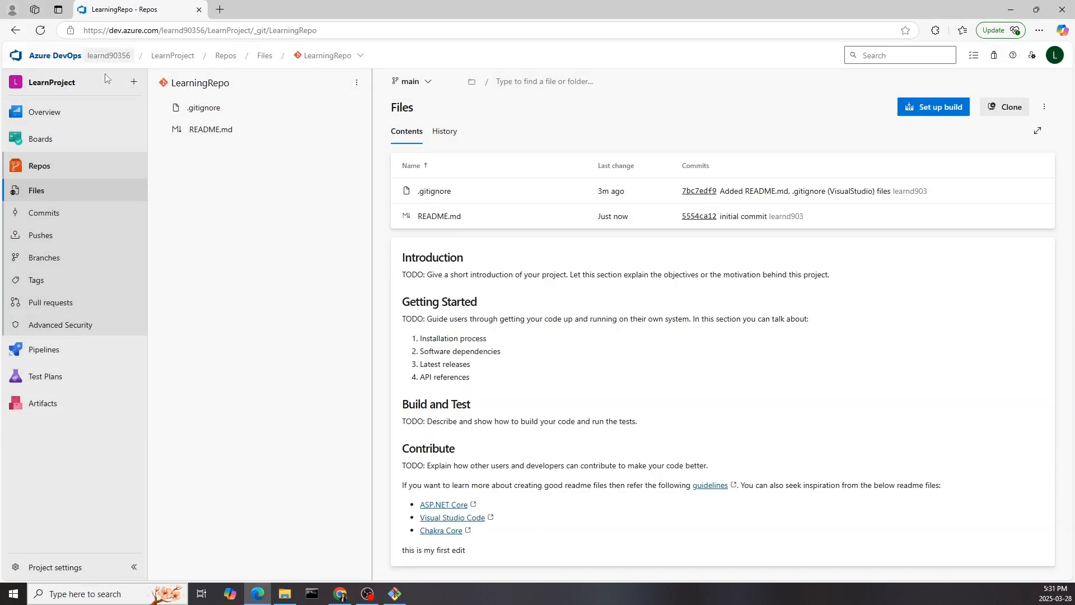
click(444, 132)
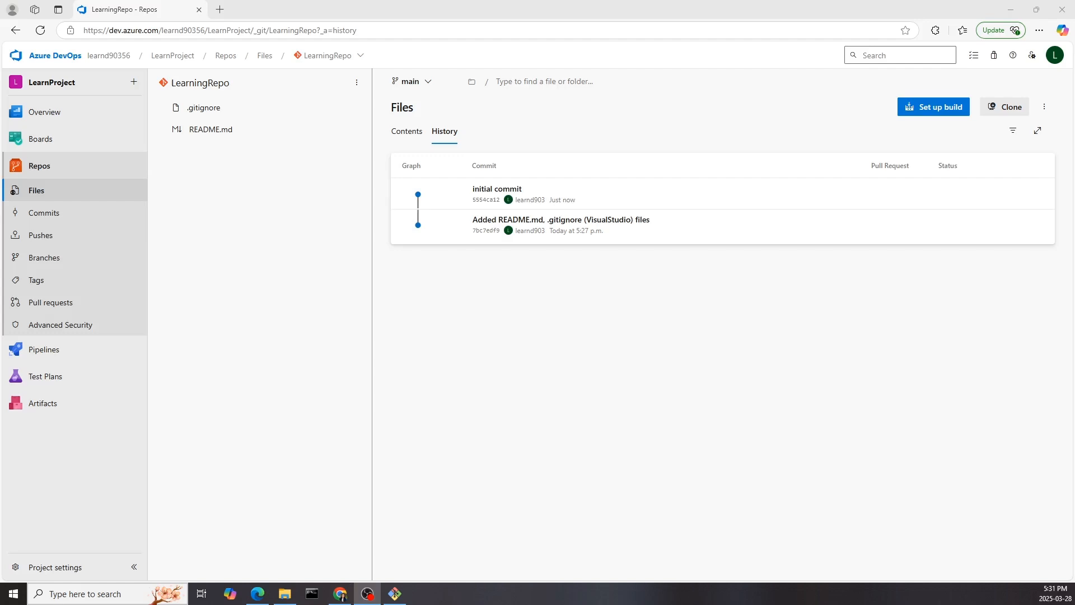
Open the branch policies of LearningRepo's main branch in the repository management settings
click(325, 56)
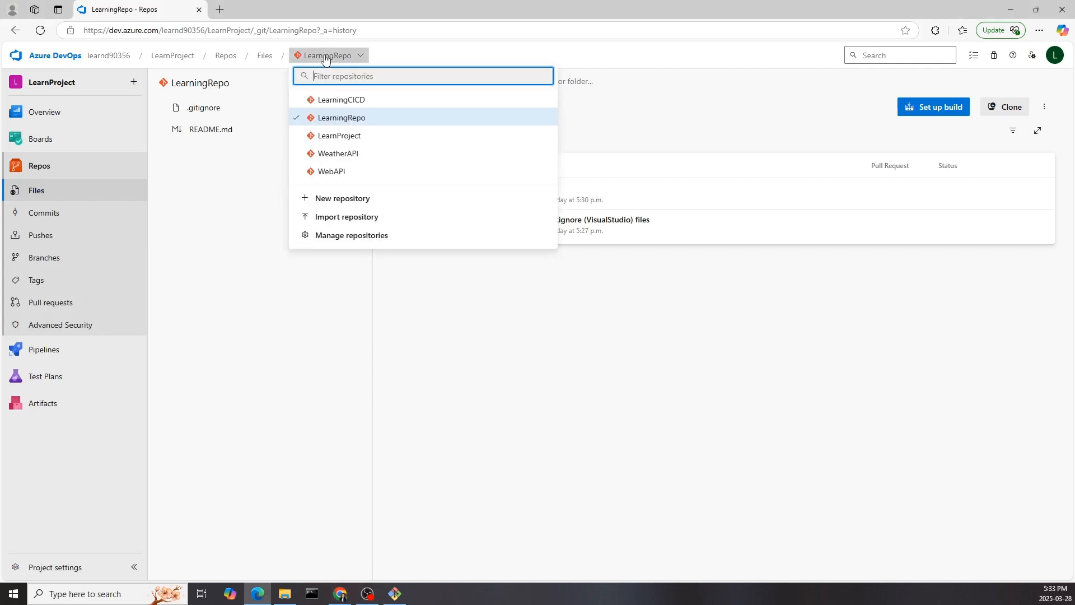
click(336, 235)
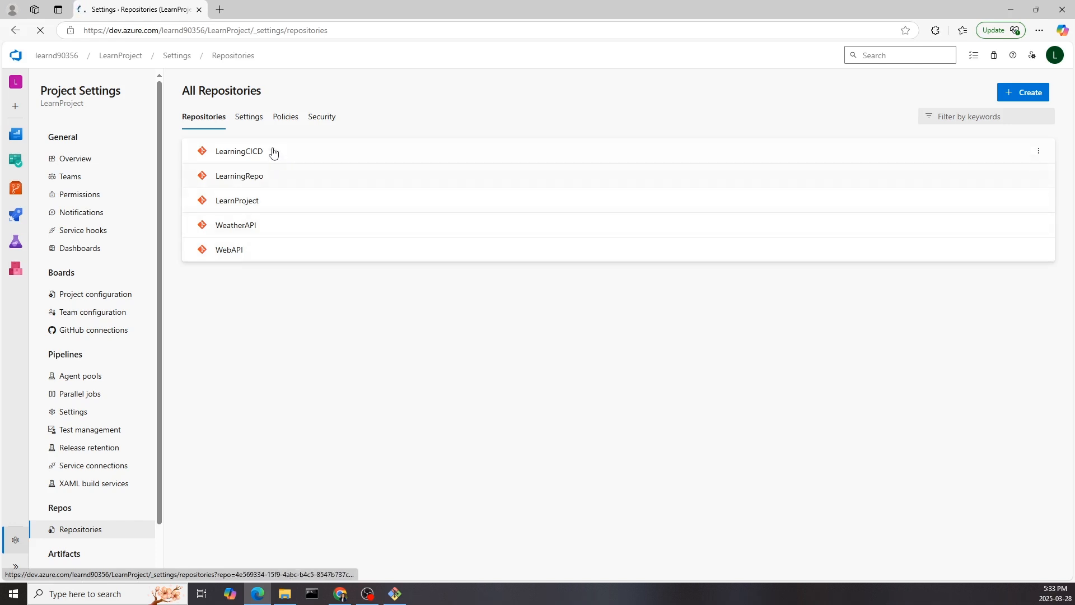
click(240, 176)
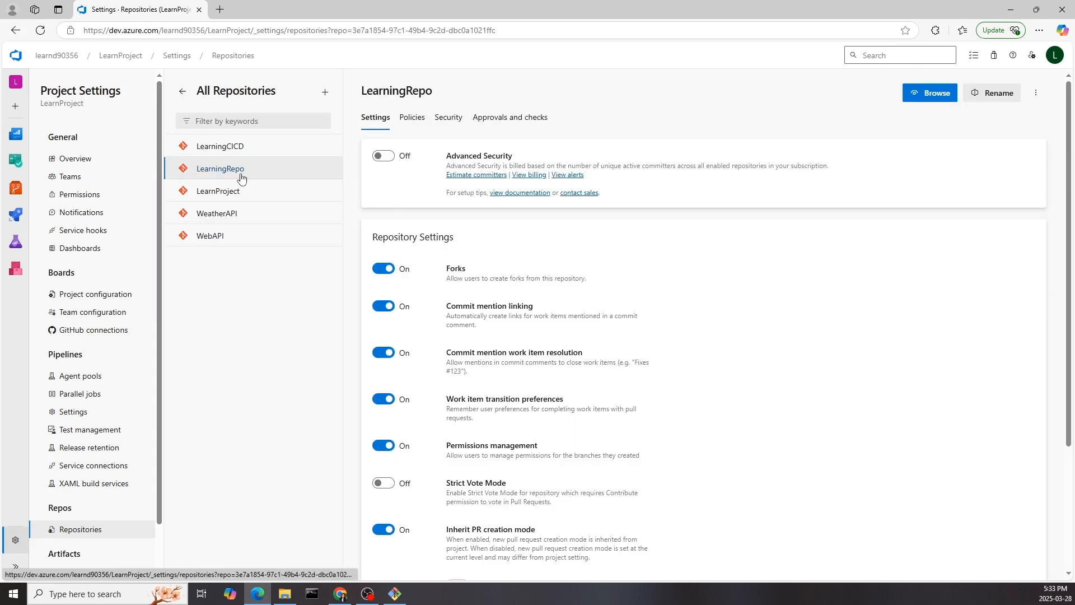
click(413, 119)
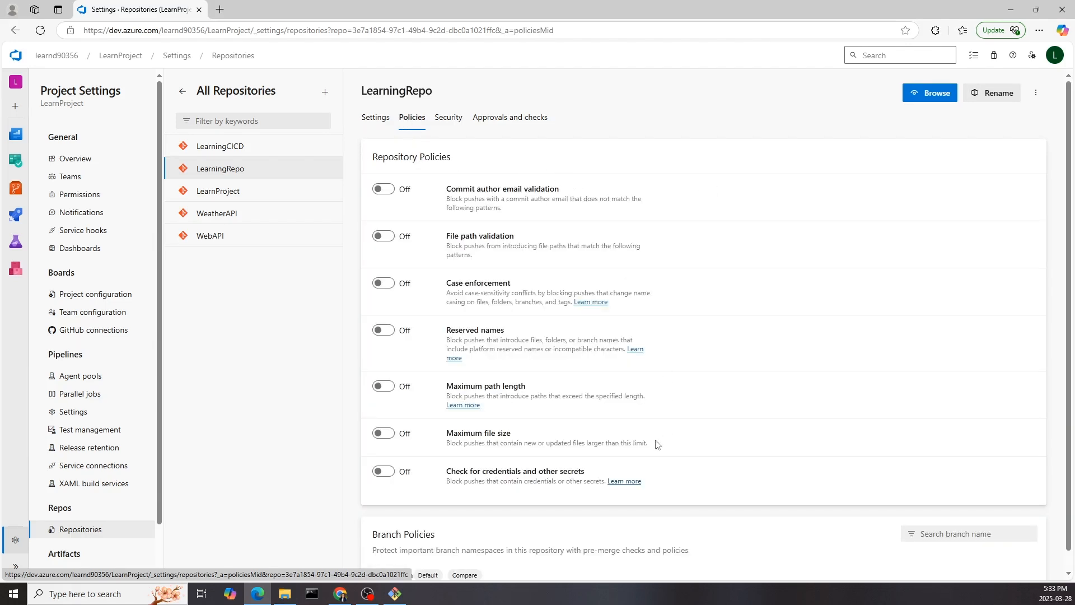
scroll(398, 537, down, 1)
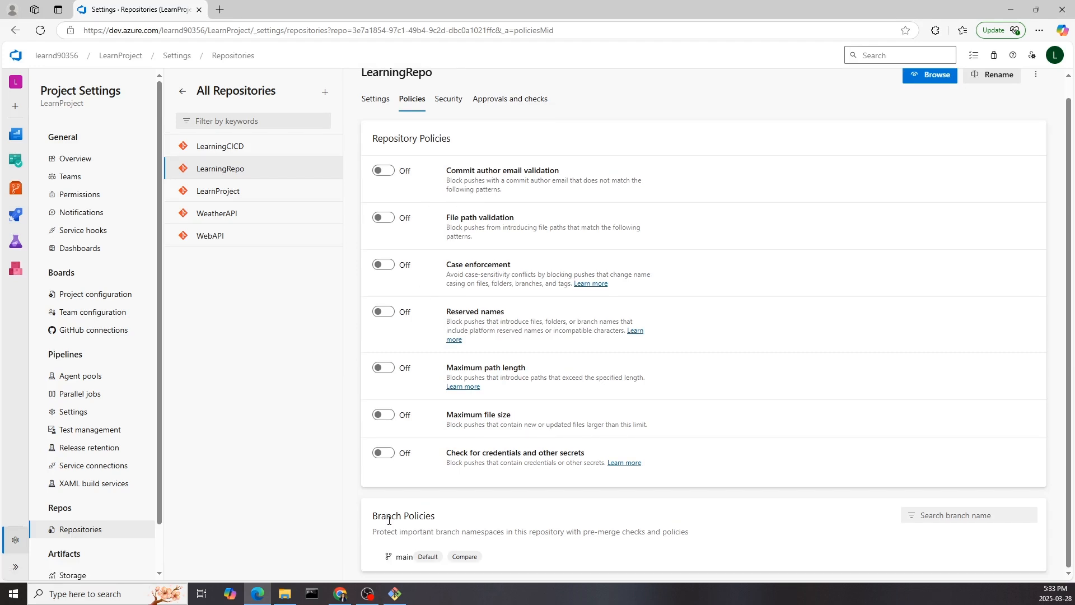
click(403, 556)
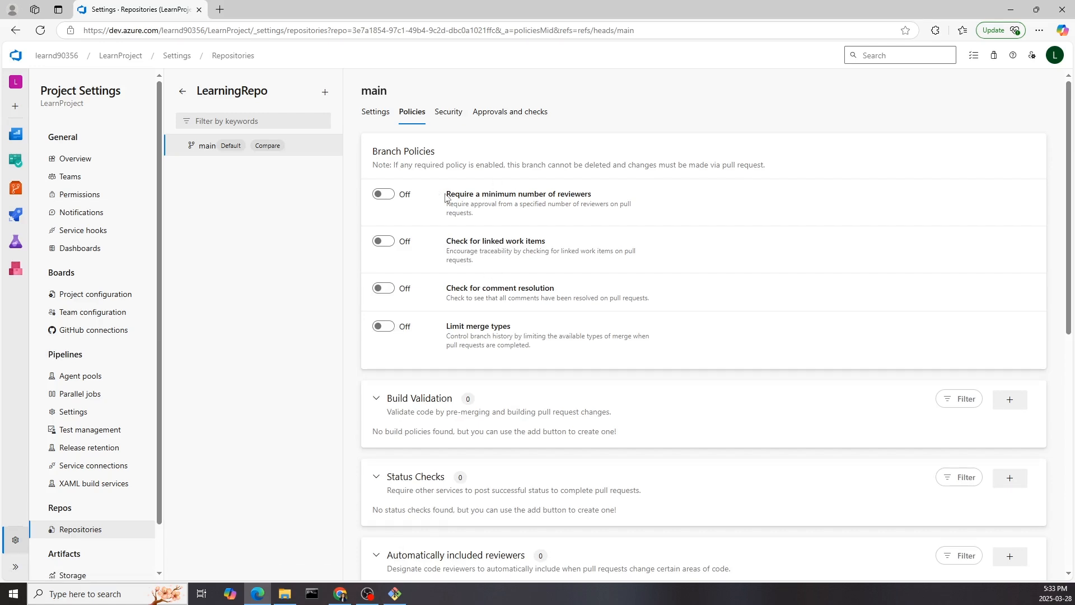
Enable the minimum number of reviewers policy for the main branch and set the minimum to 1
drag(446, 195, 605, 194)
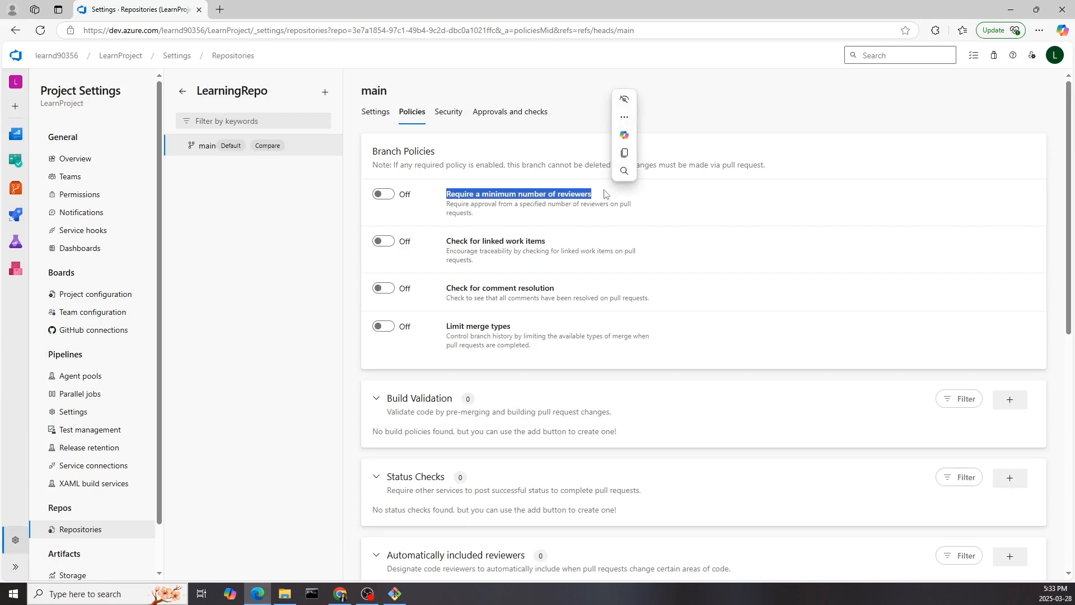
click(640, 206)
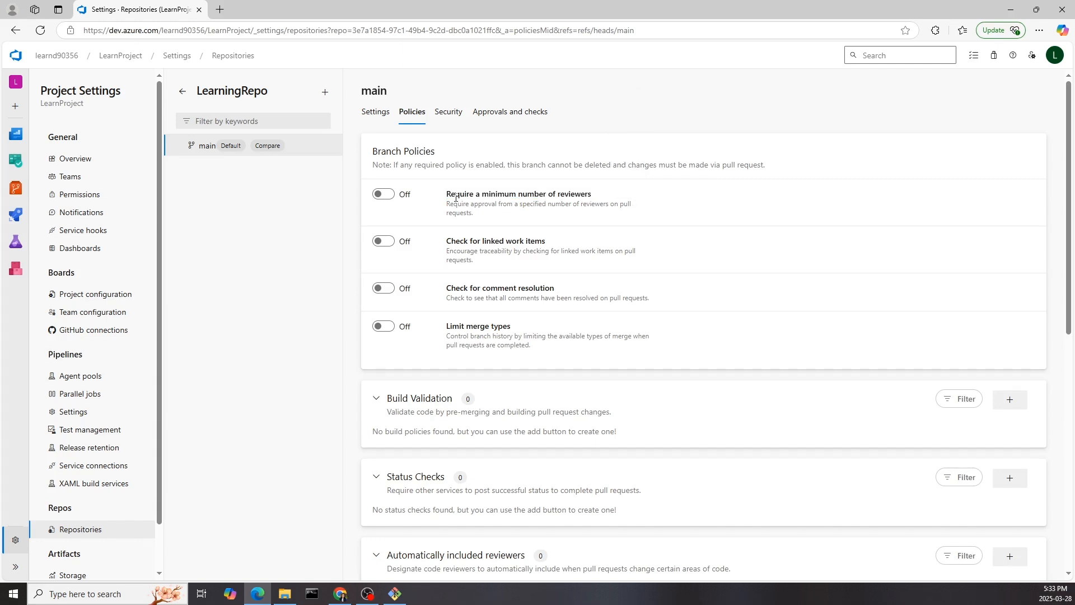
click(384, 195)
double_click(481, 251)
text(1)
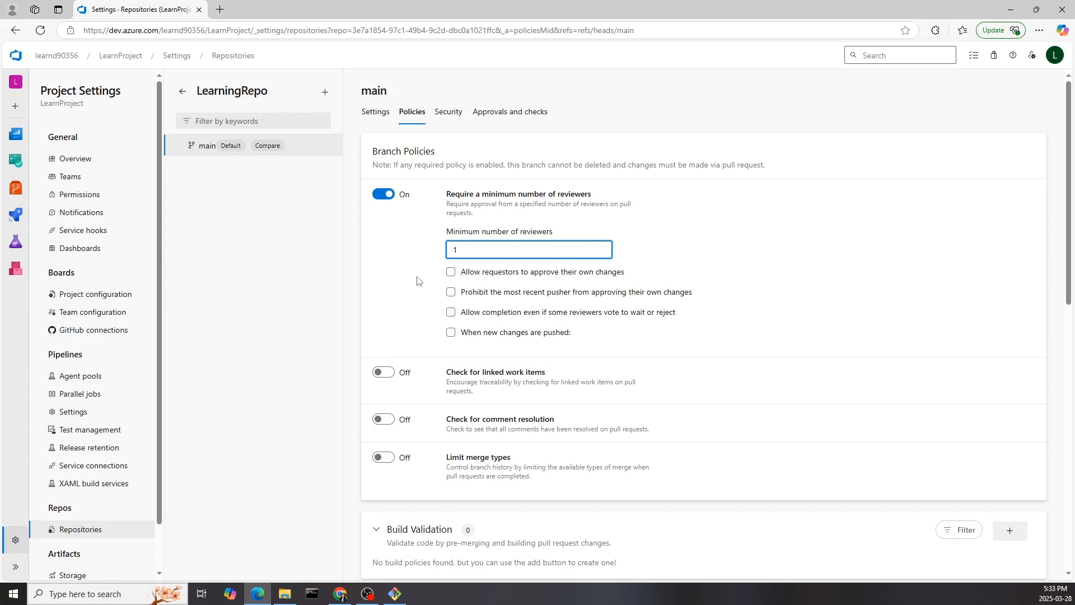
click(691, 271)
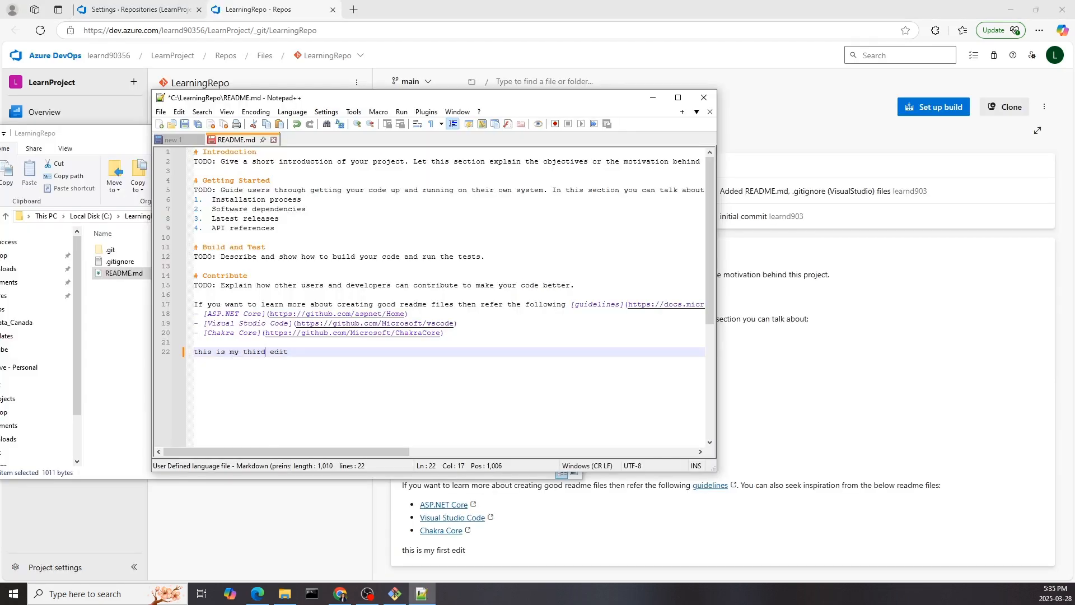
Save README.md with the line "this is my third edit" and return to Git Bash to enter a git command
key(ctrl+s)
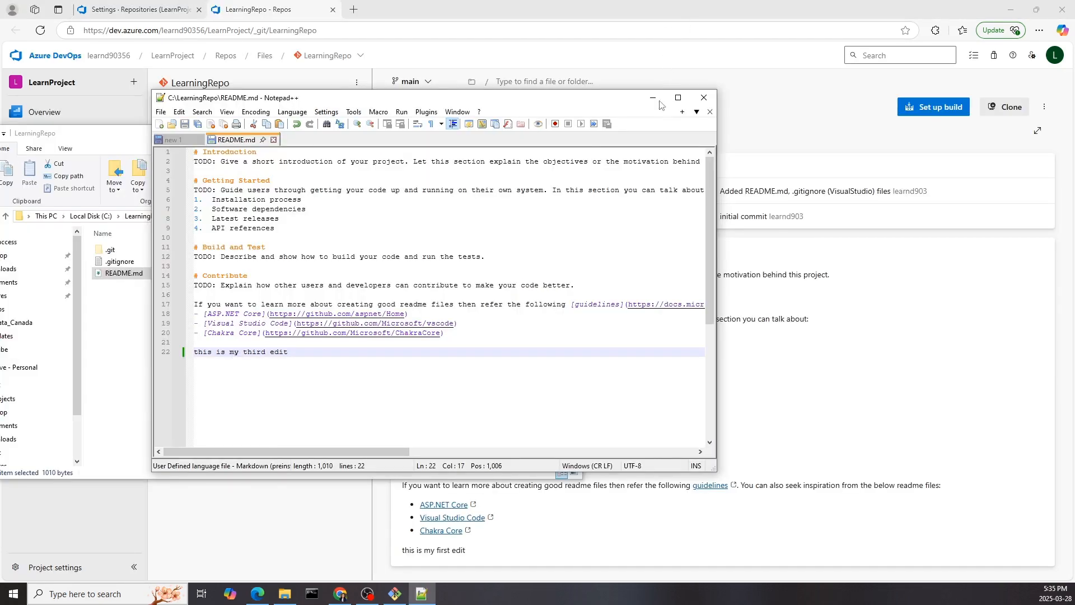
click(653, 98)
click(518, 133)
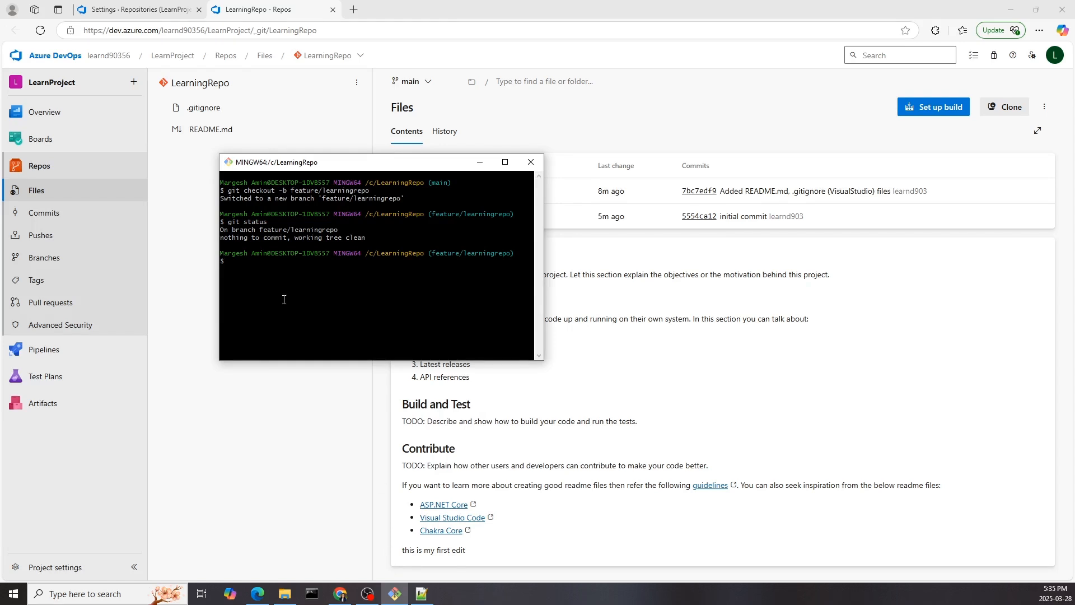
text(git sa)
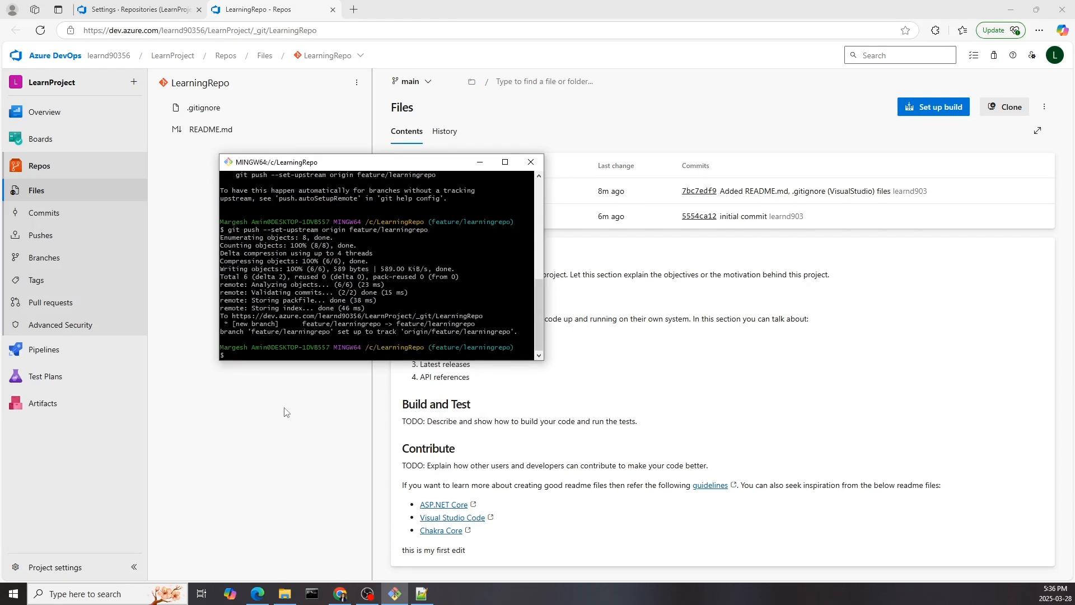
Switch to the browser, reload the LearningRepo files page and start a pull request for the feature/learningrepo branch
click(285, 412)
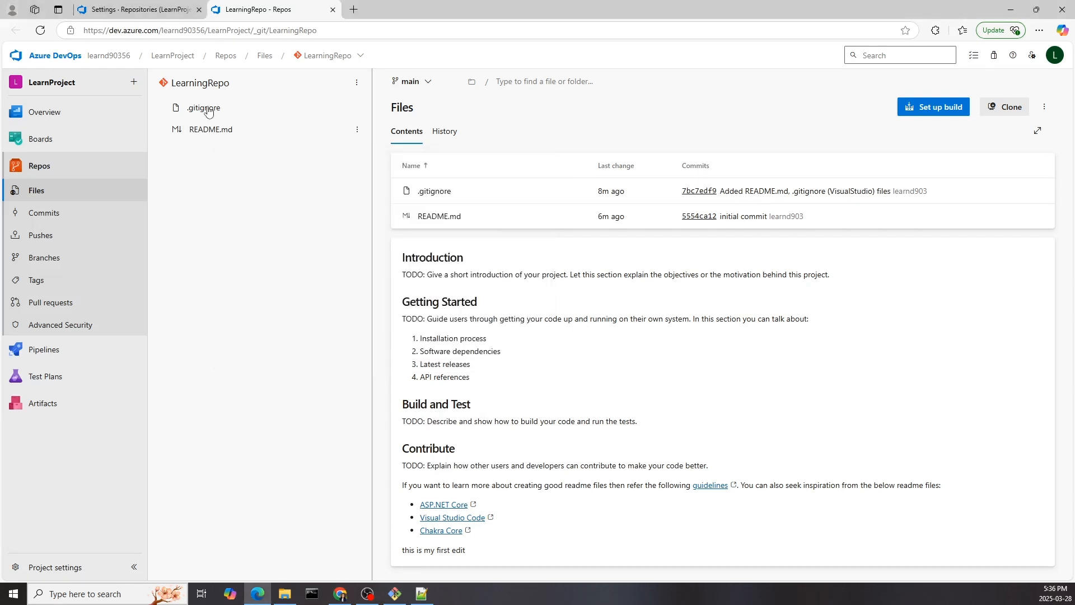
click(40, 31)
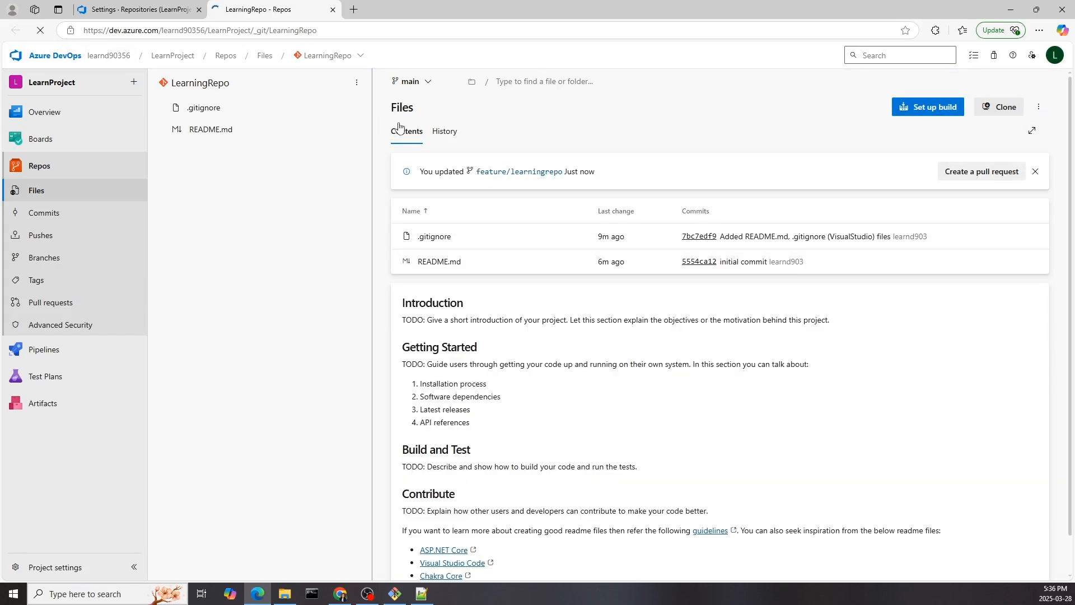
drag(419, 174, 616, 176)
click(576, 188)
click(966, 177)
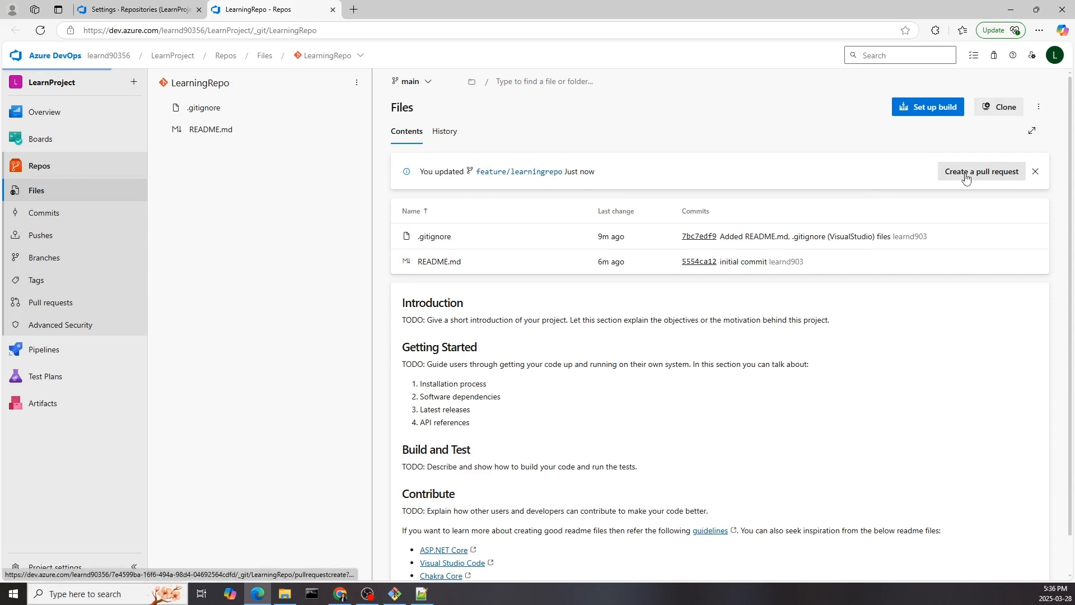
Title the pull request "new branch created" and create it to merge feature/learningrepo into main
click(399, 183)
click(399, 191)
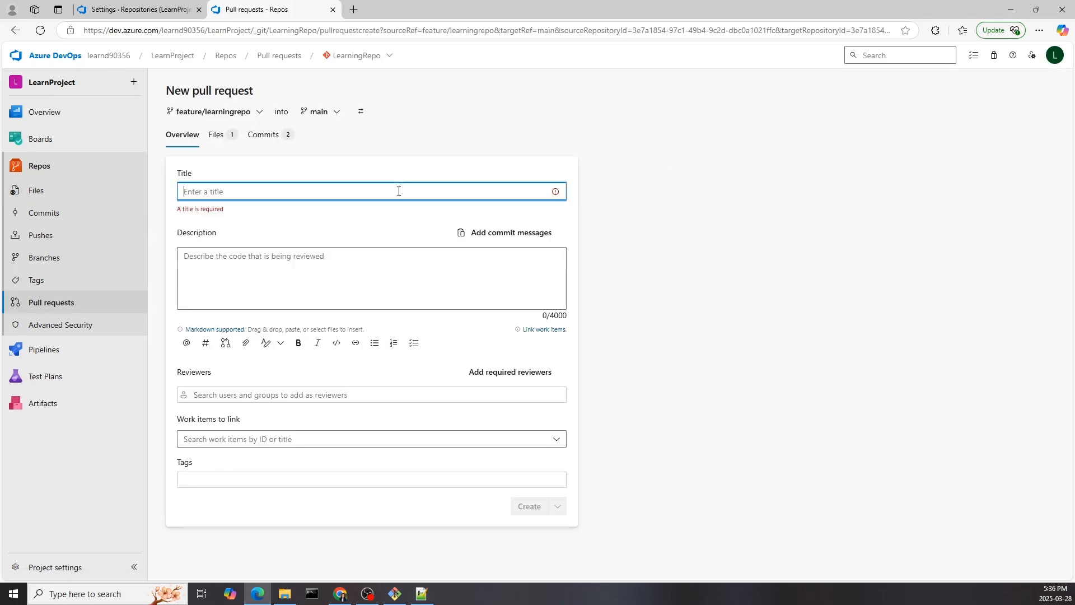
text(new )
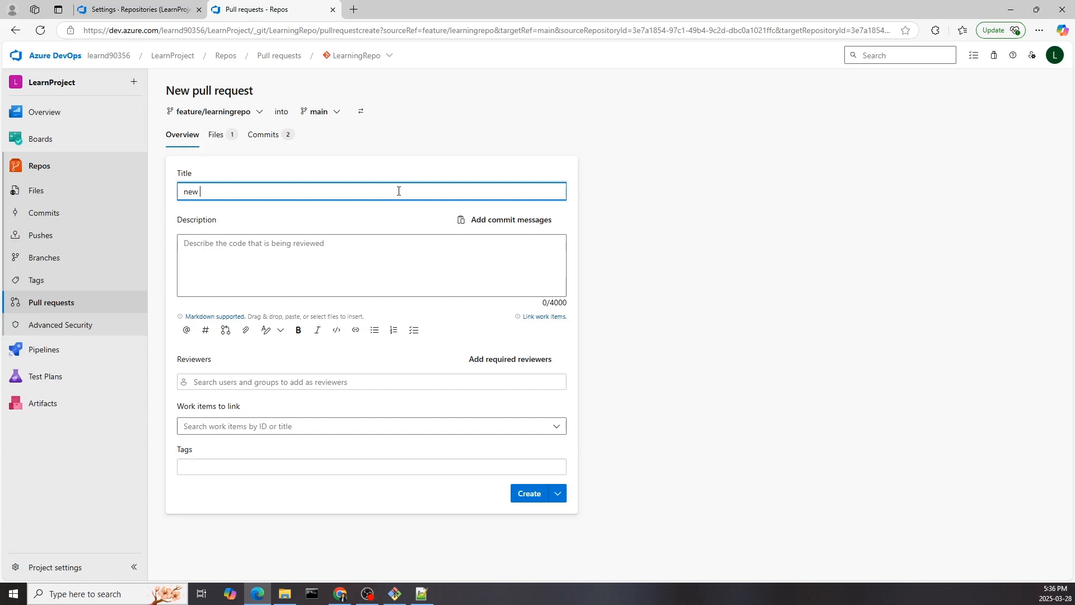
text(branch created)
click(528, 494)
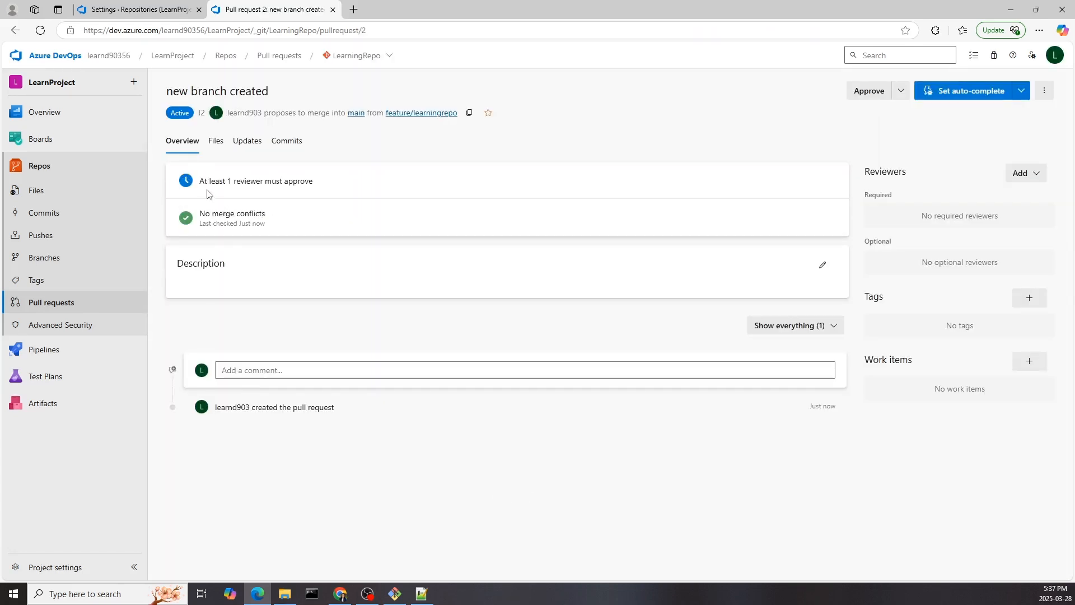
Add the pull request author's own account as a required reviewer
drag(200, 180, 325, 187)
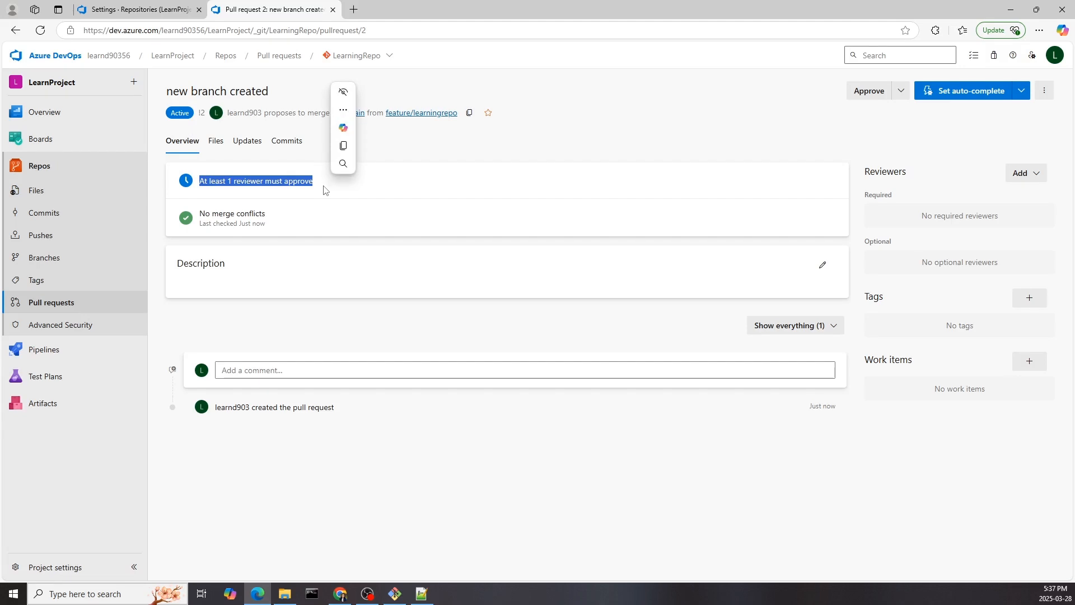
click(1020, 173)
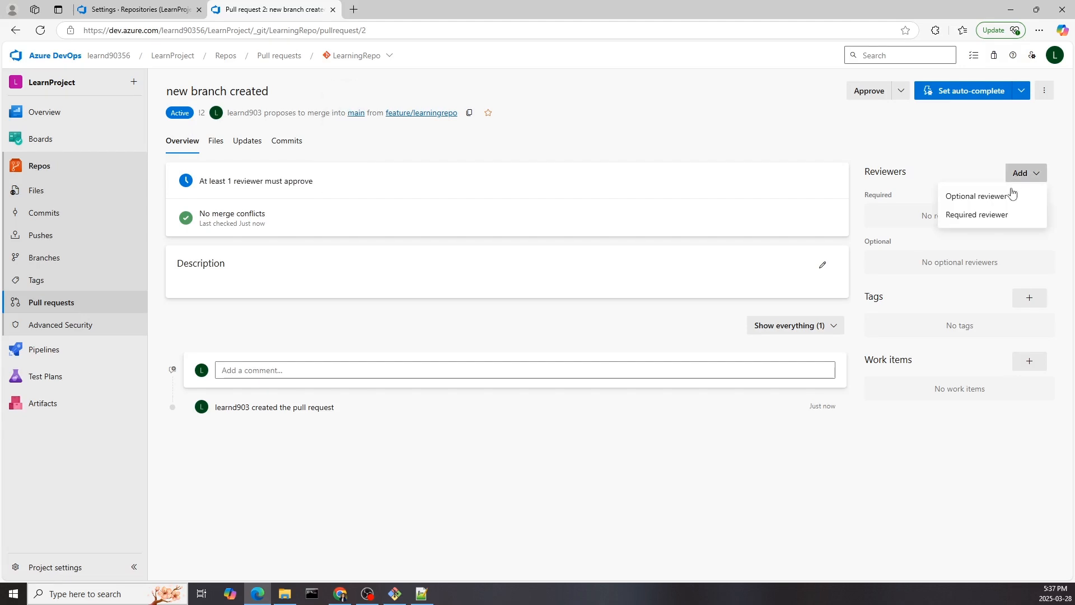
click(1001, 217)
text(lear)
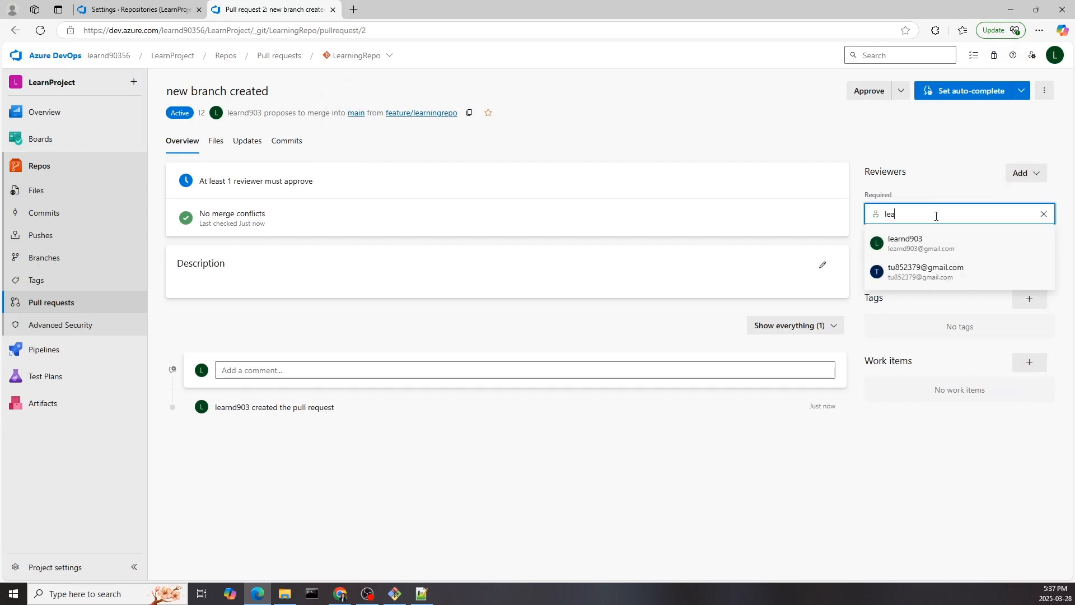
click(942, 245)
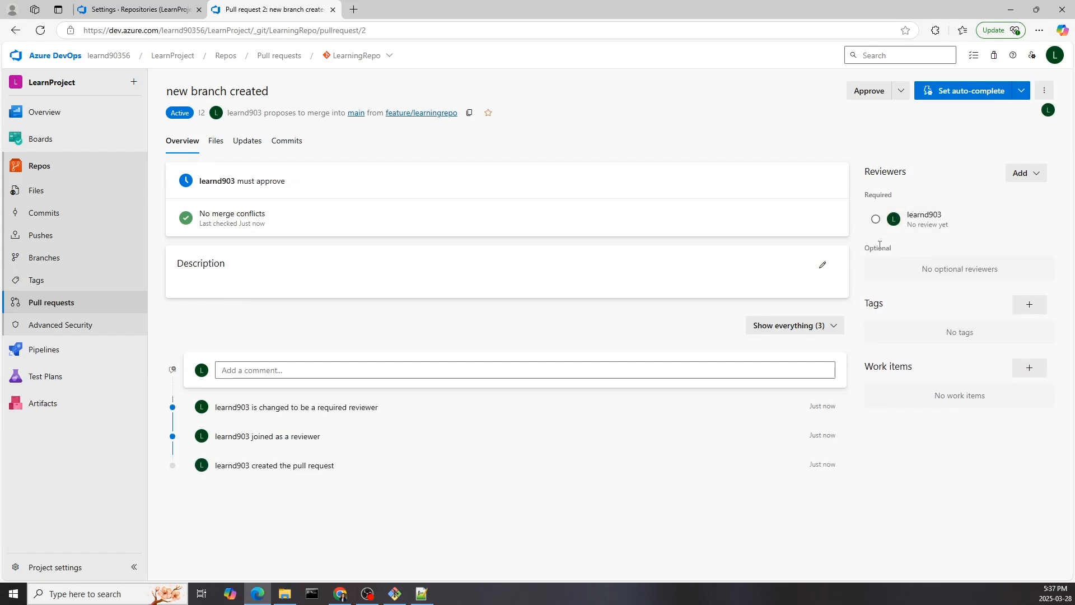
Add a second person as a required reviewer by searching for their account name
click(1022, 173)
click(998, 218)
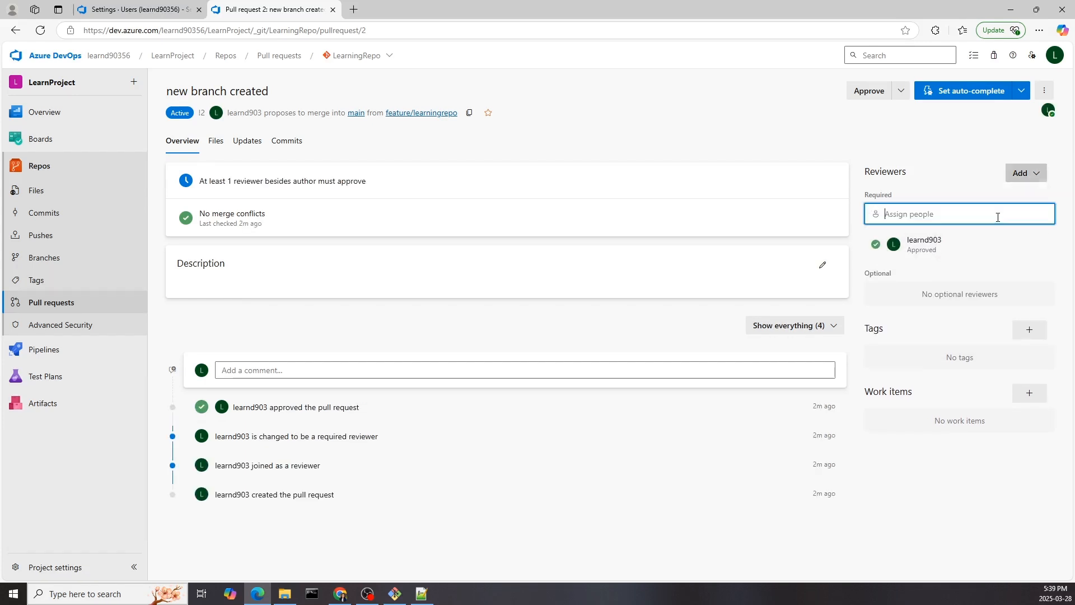
text(urvi9395)
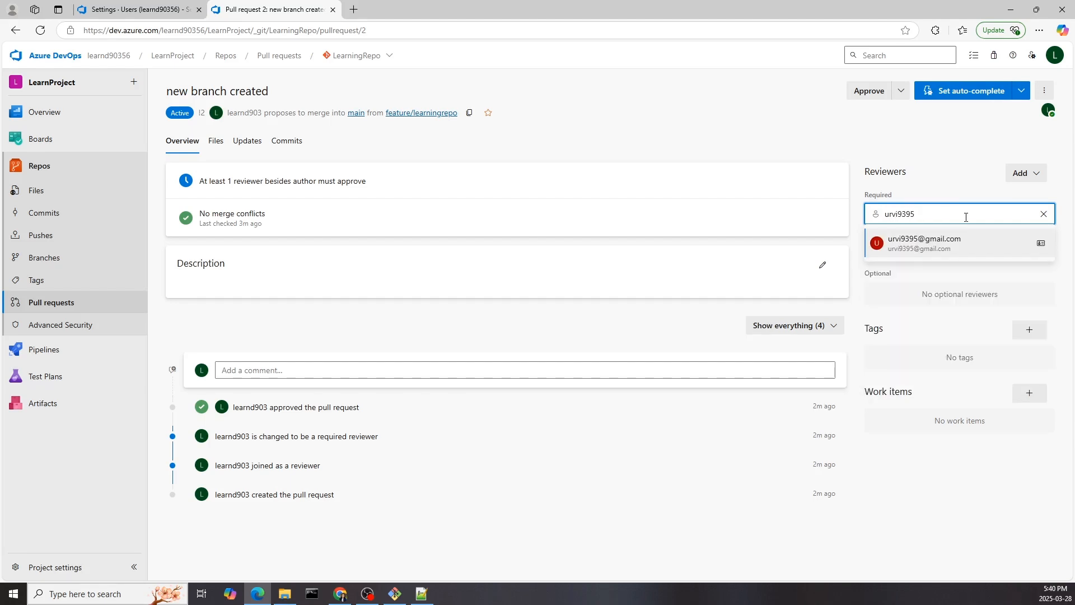
click(960, 247)
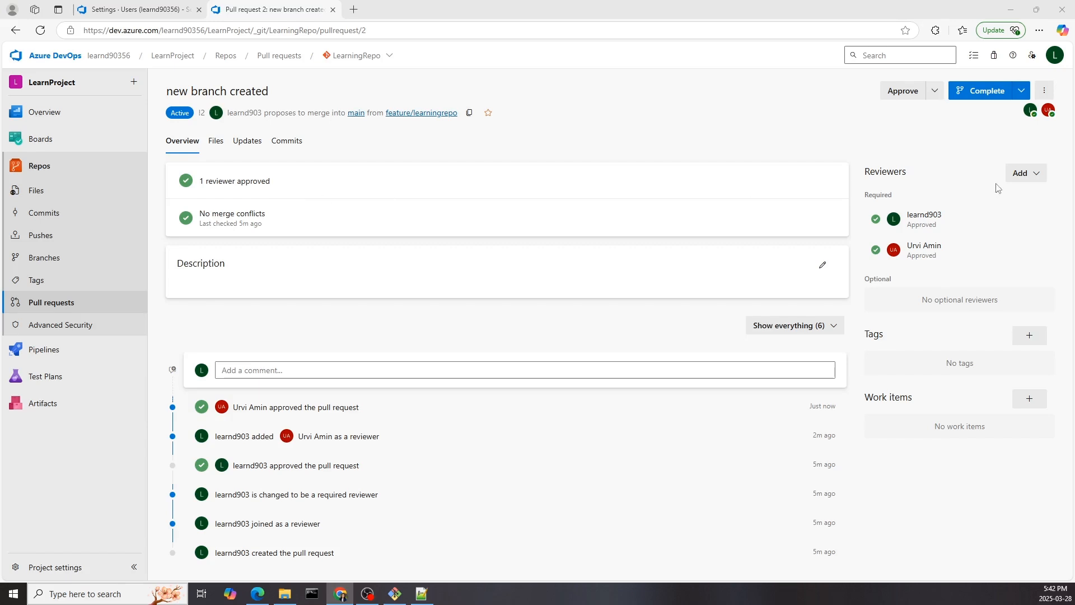
Complete the pull request using Merge (no fast forward), with associated work items completed and feature/learningrepo deleted after merging
click(986, 95)
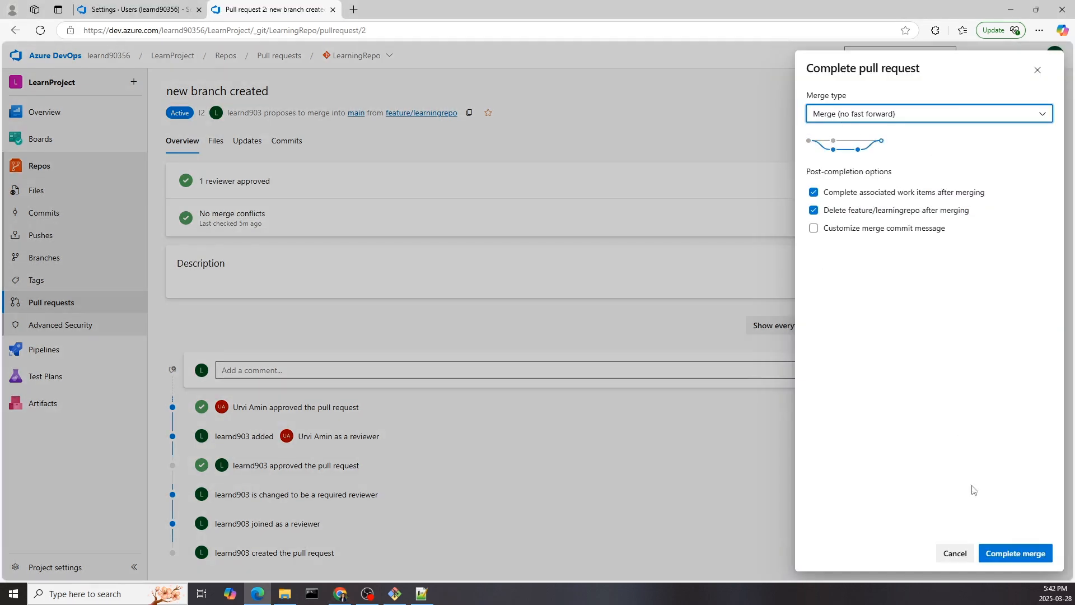
click(1014, 553)
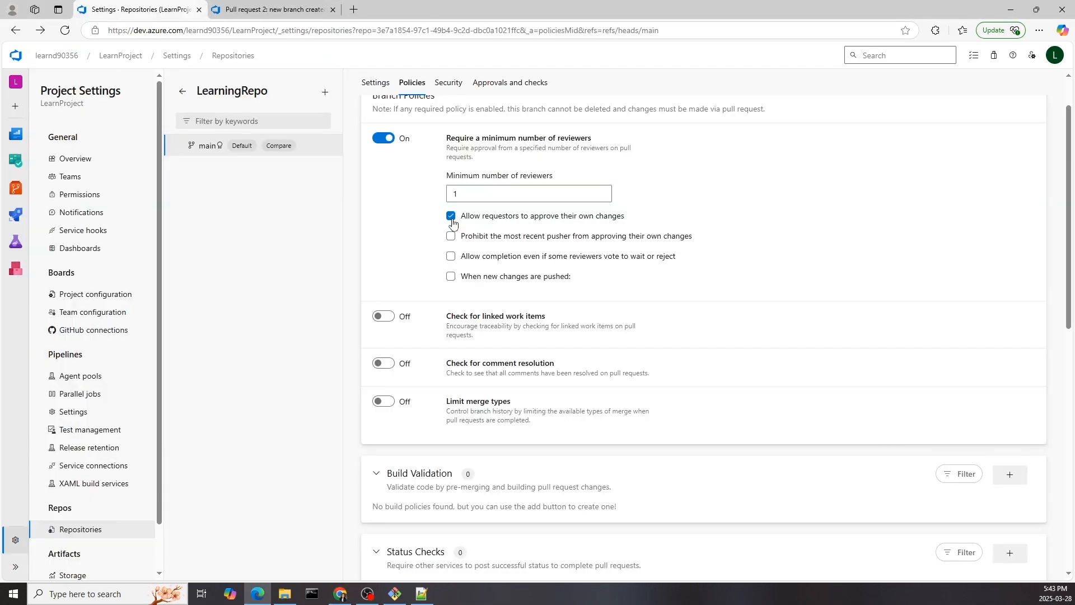
Toggle the option allowing requestors to approve their own changes in the main branch policies
click(451, 216)
click(451, 216)
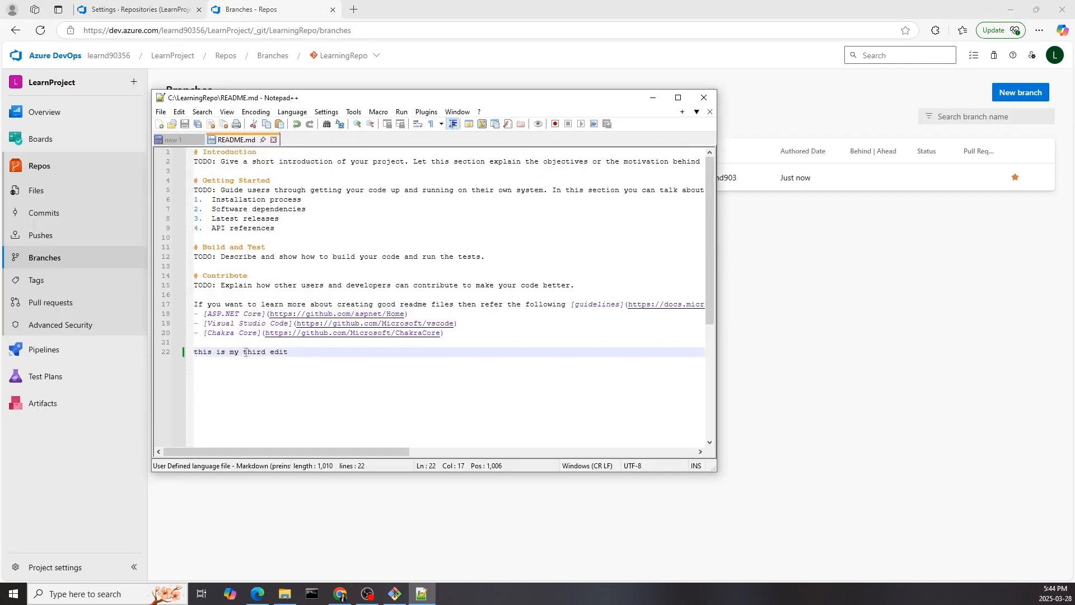
Change the last line of README.md in Notepad++ to "this is my forth edit", save the file and minimize the editor
double_click(253, 351)
text(forth edit)
key(ctrl+s)
click(653, 98)
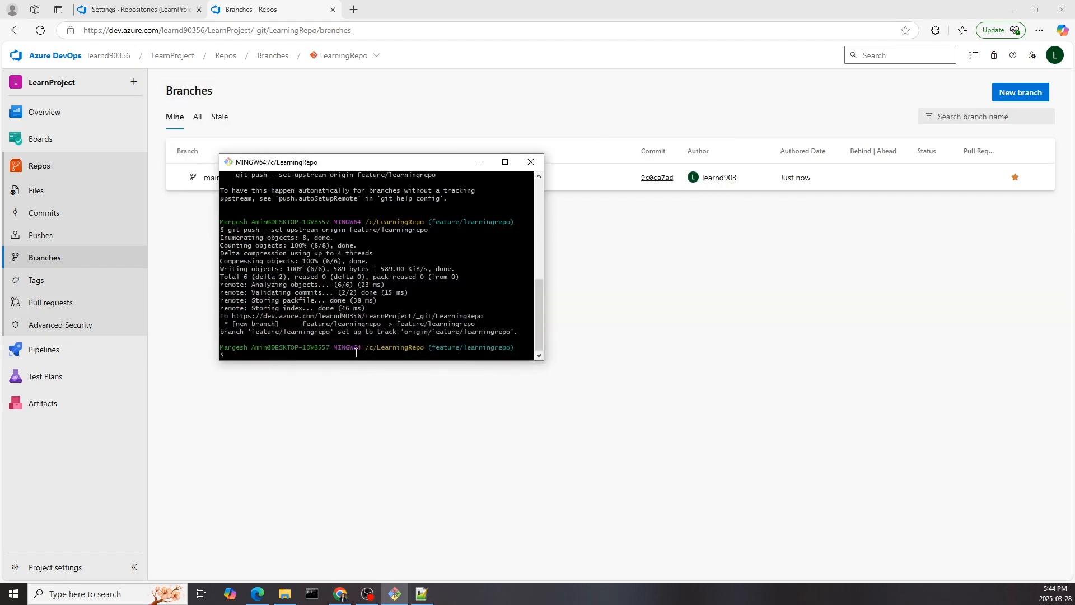
Stage all changes in Git Bash, commit them with the message "forth commit" and push feature/learningrepo
text(git add .)
key(Return)
text(git push)
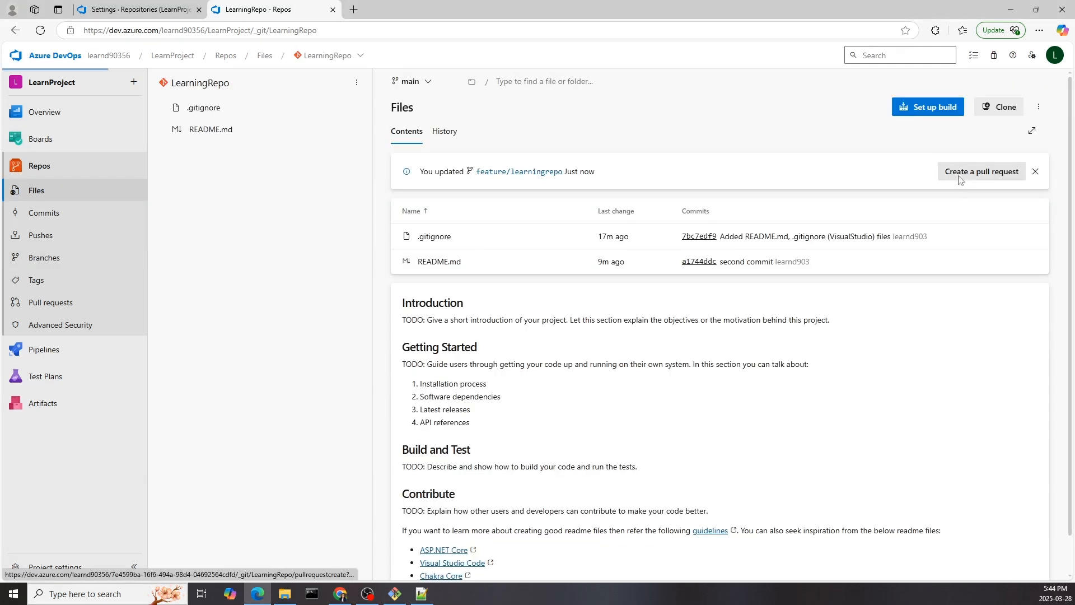
Create a pull request titled "forth commit" from feature/learningrepo into main in Azure DevOps
click(960, 177)
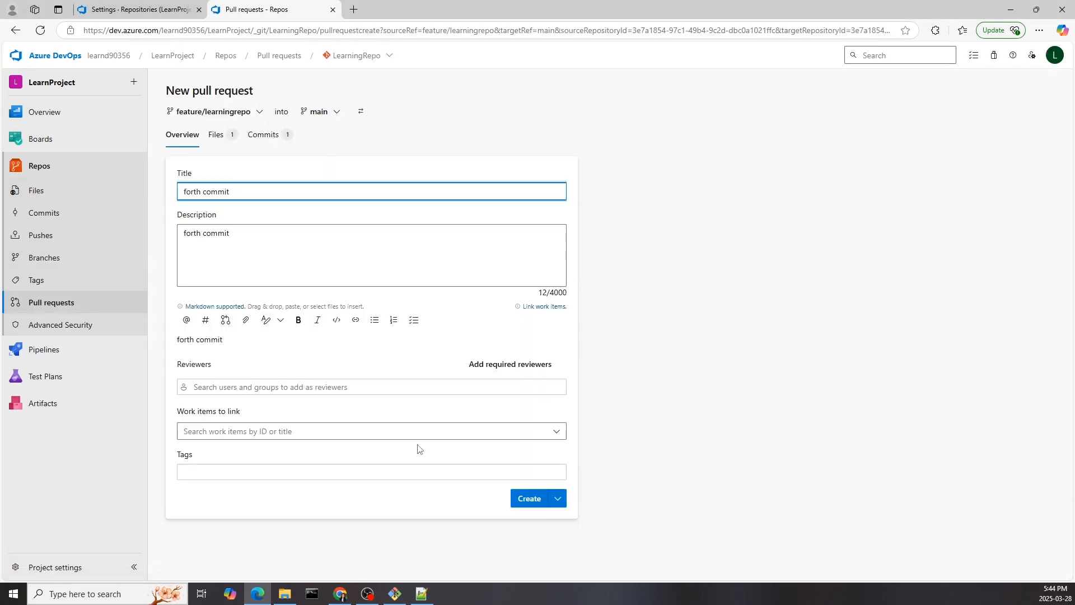
click(532, 499)
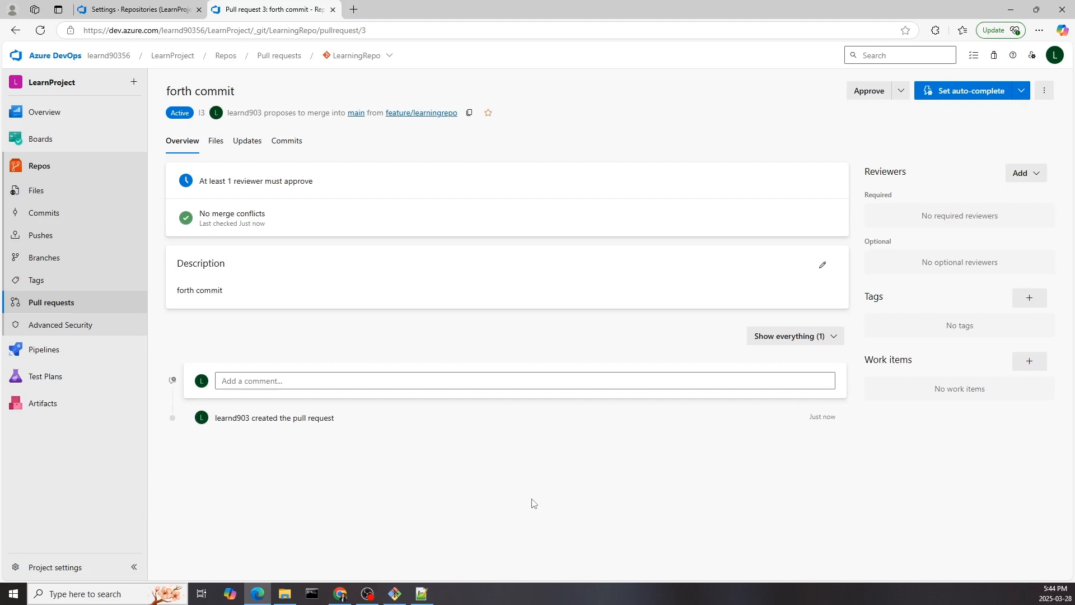
Add the signed-in account as a required reviewer on the pull request and approve it
click(1020, 173)
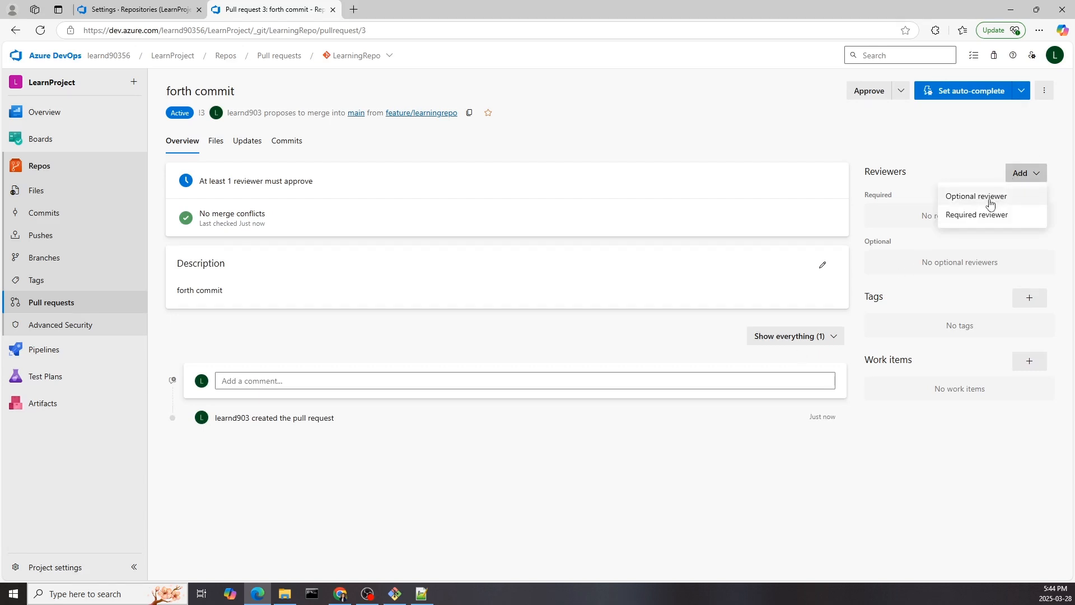
click(983, 215)
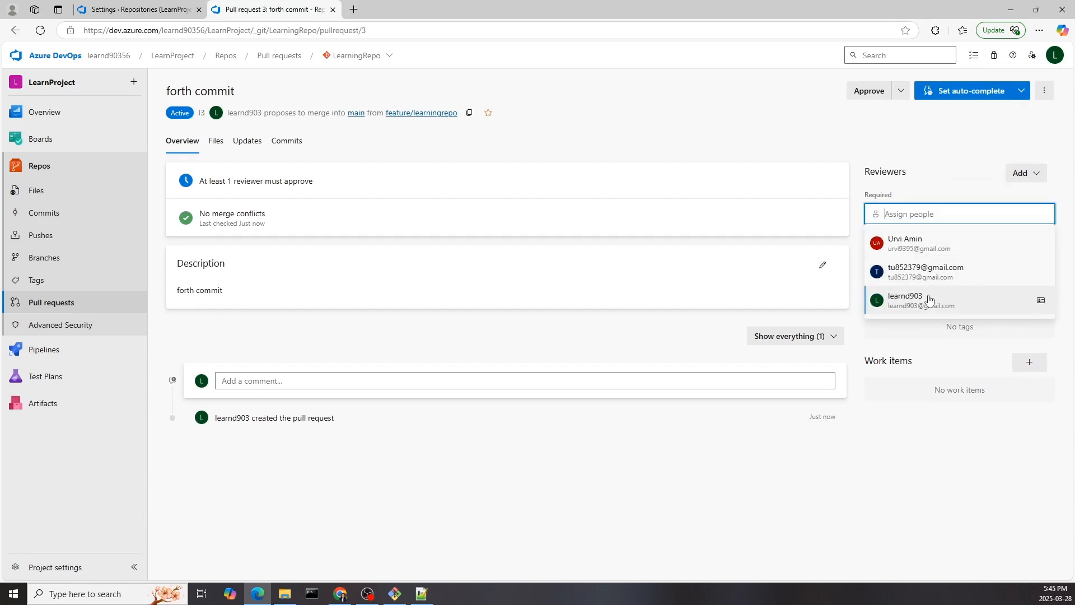
click(929, 299)
click(870, 91)
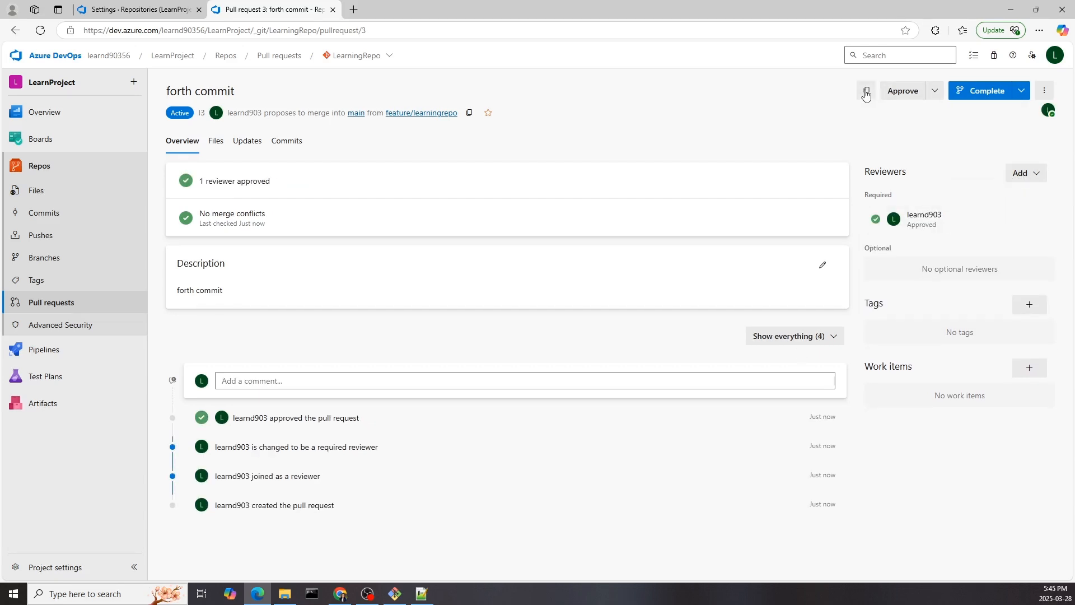
drag(274, 183, 199, 181)
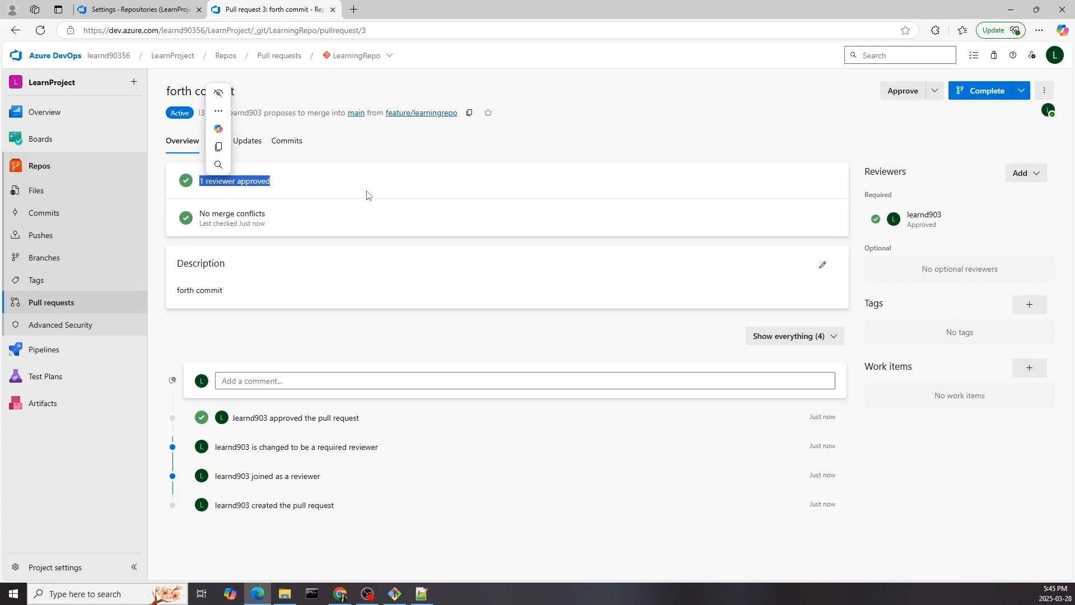
Switch to Git Bash and stage all changes with git add
key(ctrl+Tab)
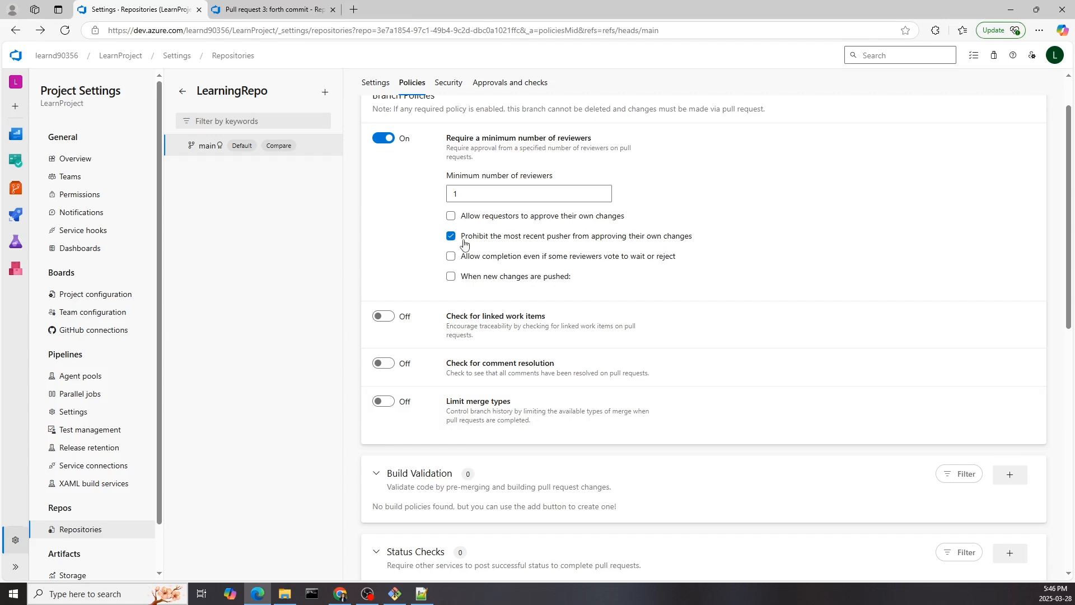
key(alt+Tab)
click(652, 100)
click(394, 593)
key(Up)
key(Up)
key(Up)
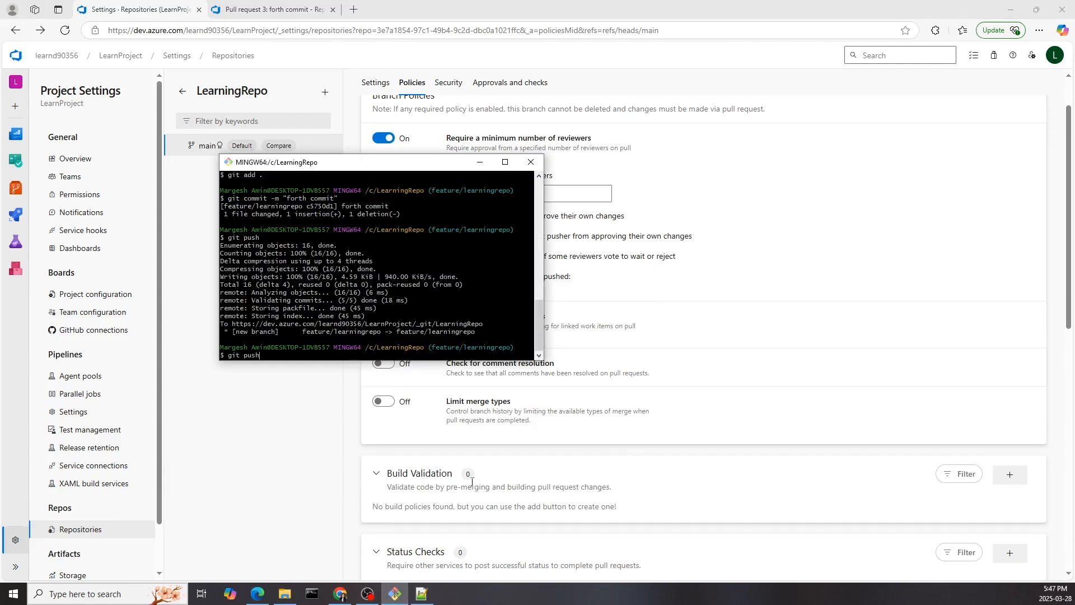
key(Return)
Commit the staged changes on feature/learningrepo by reusing the previous commit command with the message "fifth commit"
key(Up)
key(Up)
key(Up)
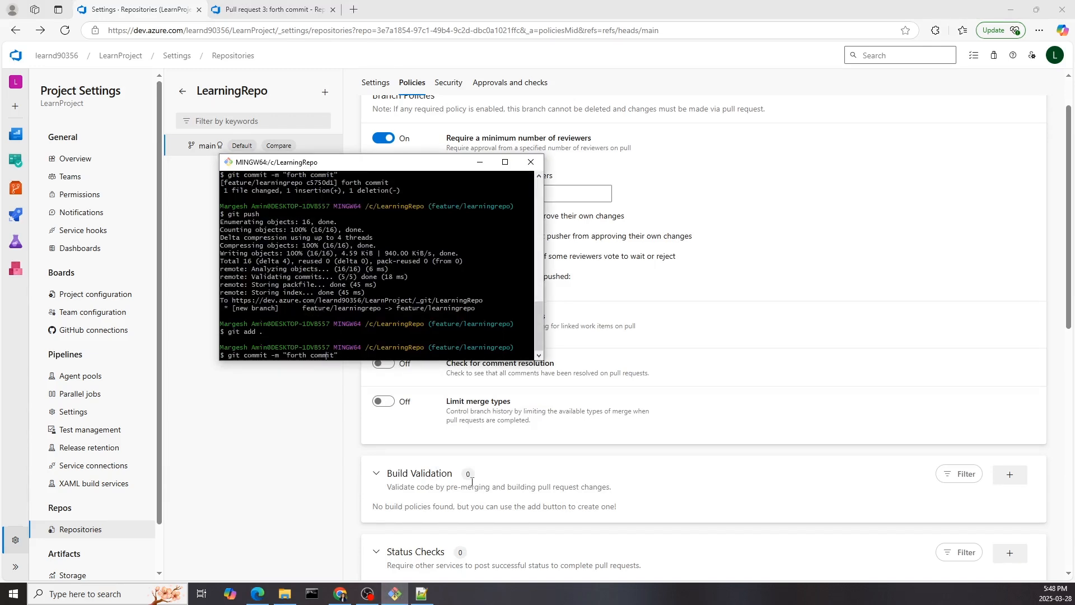
key(BackSpace)
key(BackSpace)
key(BackSpace)
key(BackSpace)
key(BackSpace)
text(fifth)
key(Return)
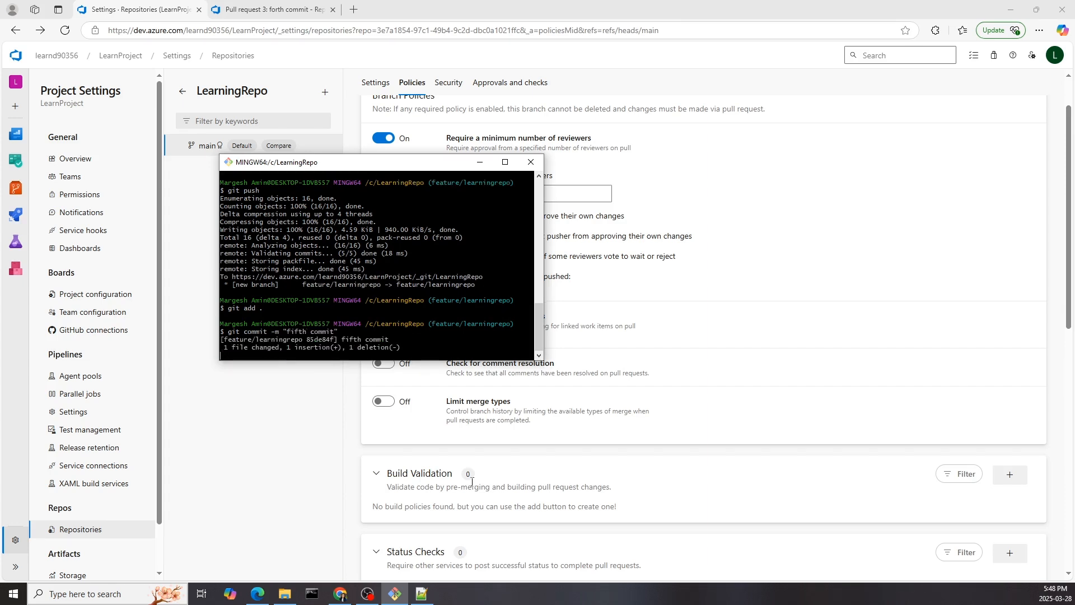
Push the fifth commit on feature/learningrepo to the remote with git push
key(Up)
key(Up)
key(Up)
key(Up)
key(Down)
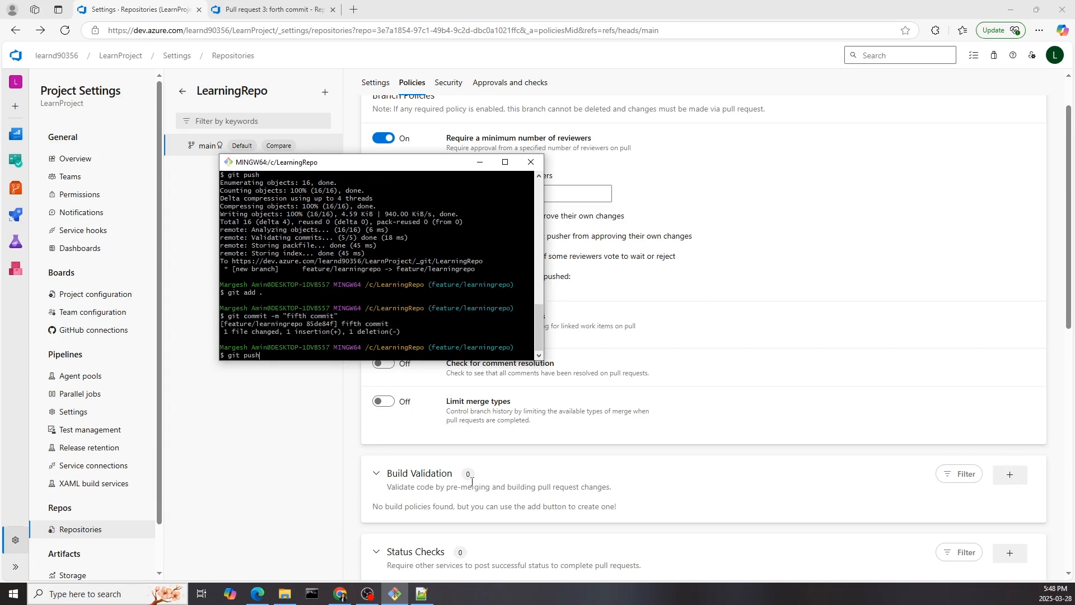
key(Return)
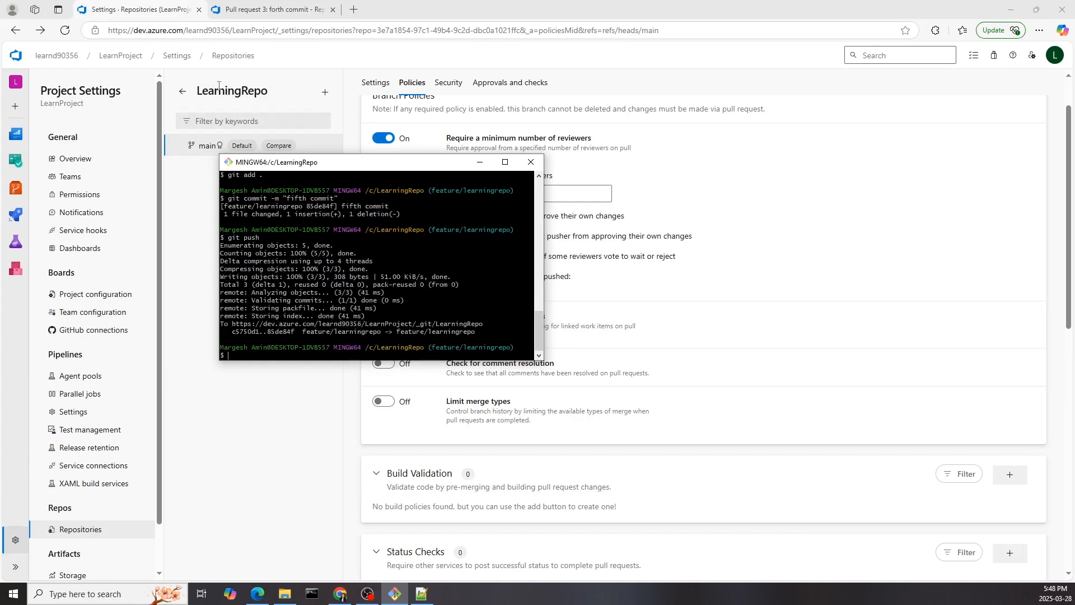
Start a new pull request in Azure DevOps from feature/learningrepo into main and open the existing active pull request instead
click(252, 11)
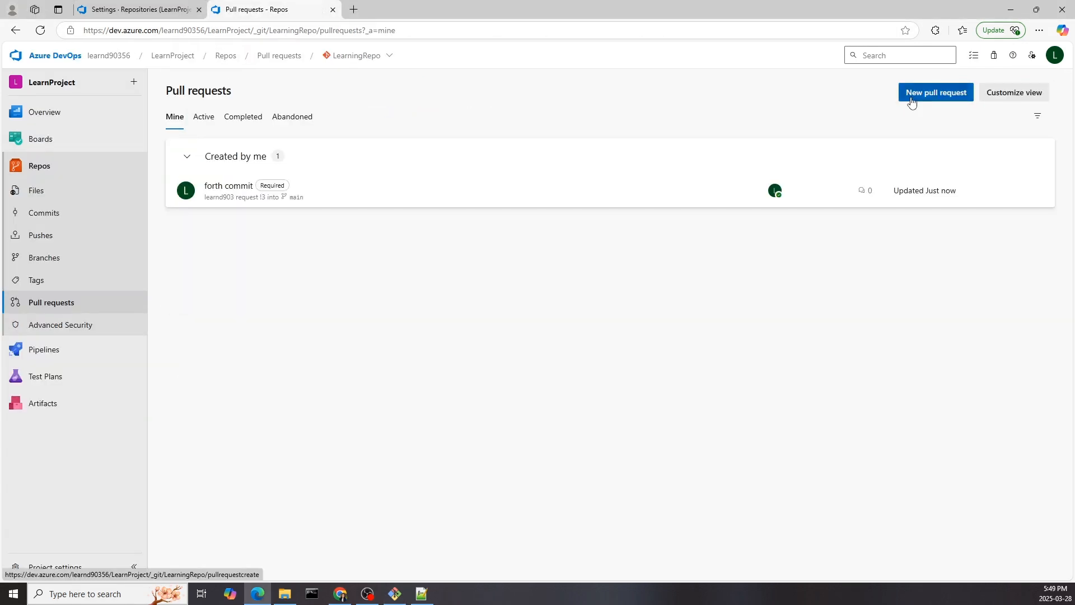
click(911, 99)
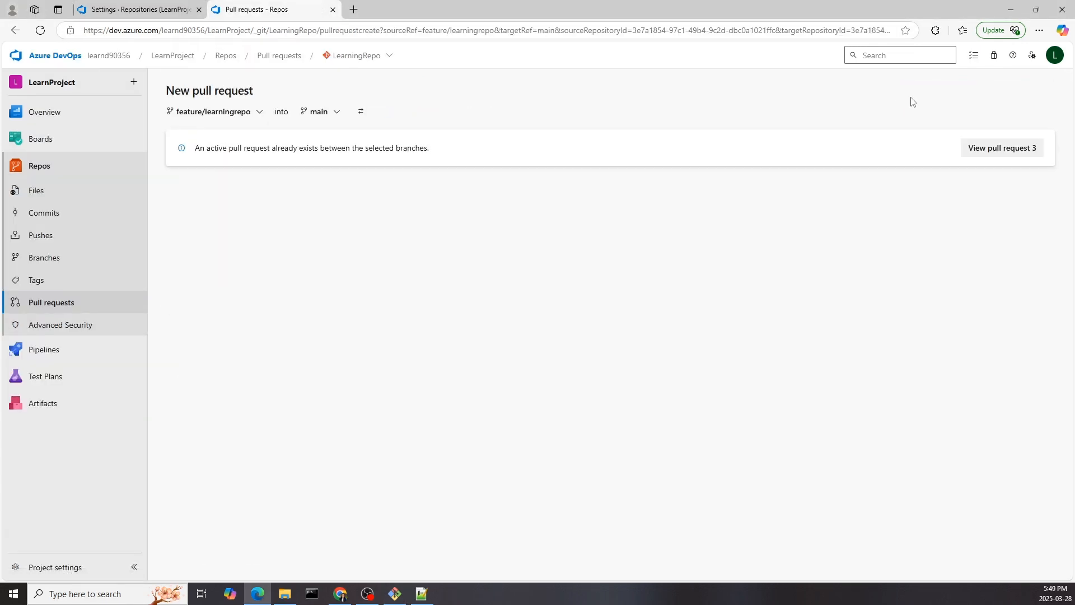
click(987, 155)
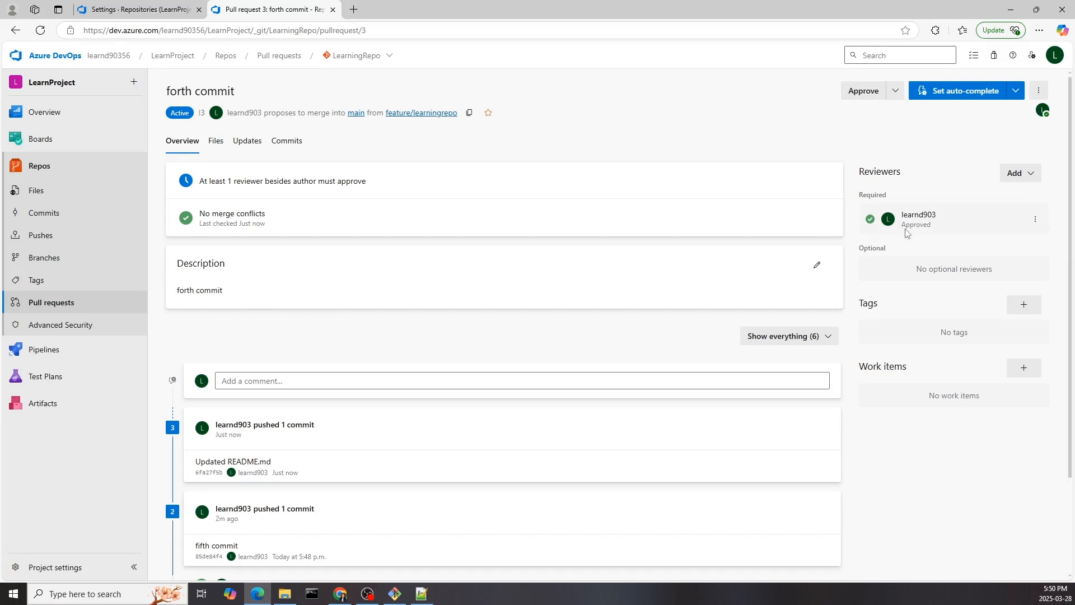
Examine the "Require at least one approval on every iteration" option in the main branch policies
key(ctrl+shift+Tab)
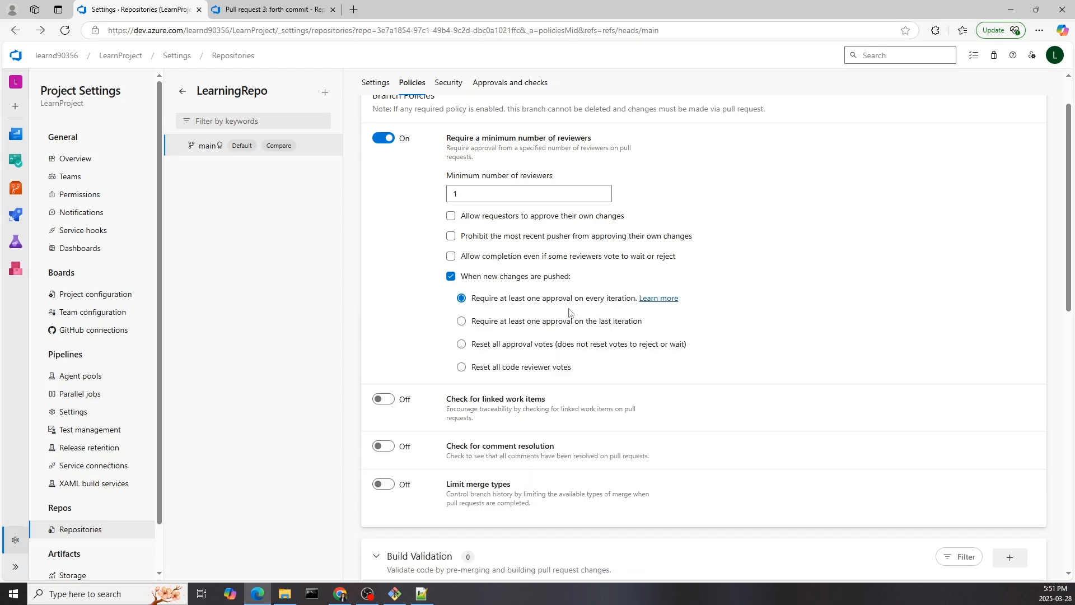
drag(472, 301, 637, 310)
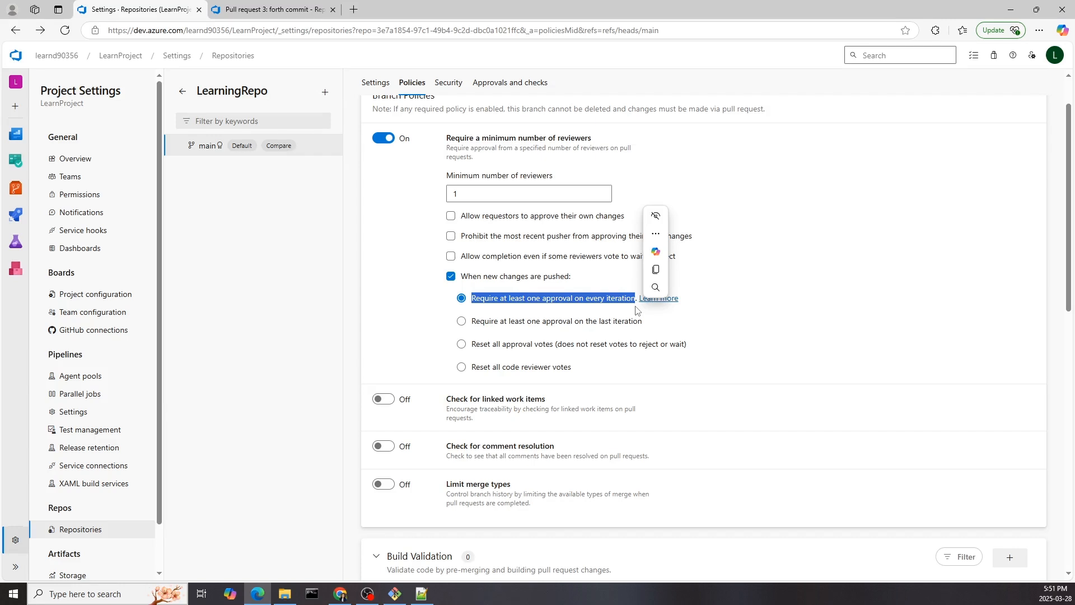
click(546, 315)
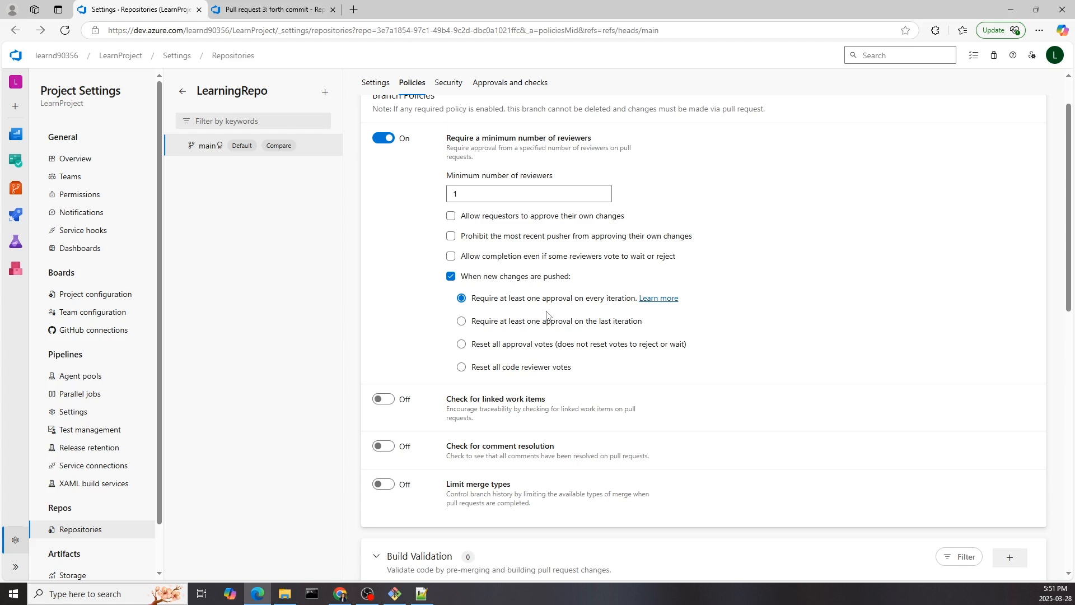
Turn on Check for linked work items as Required in the main branch policies and return to the pull request
scroll(547, 315, down, 2)
click(380, 288)
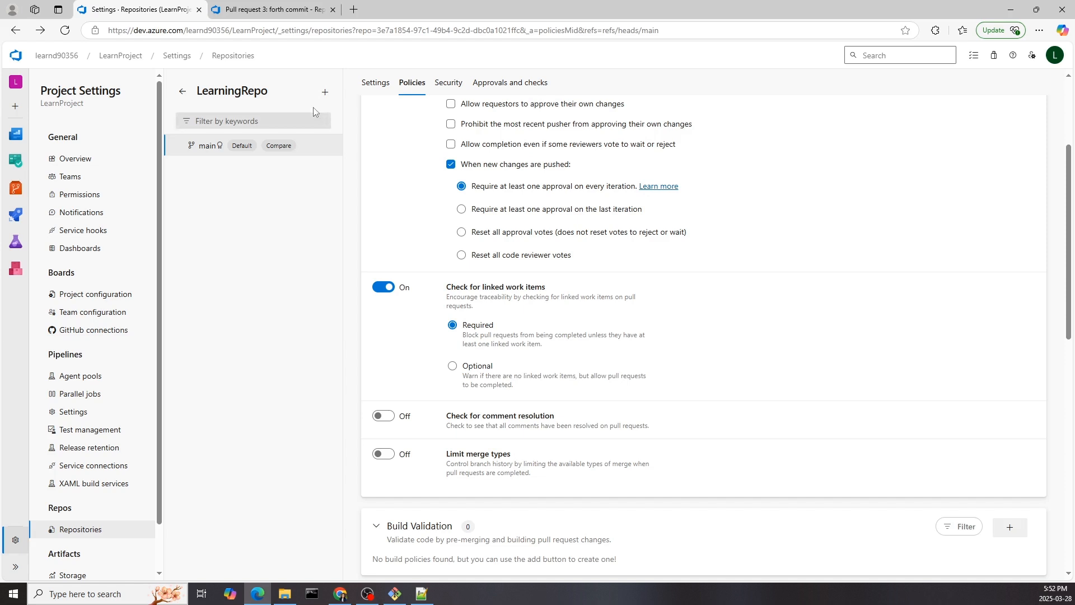
click(288, 9)
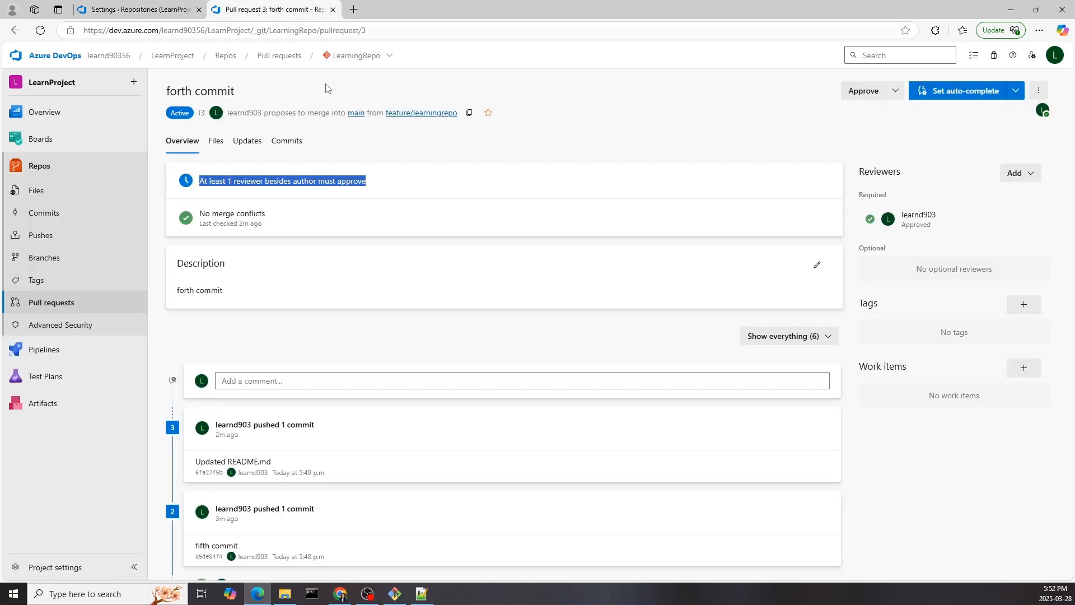
click(376, 246)
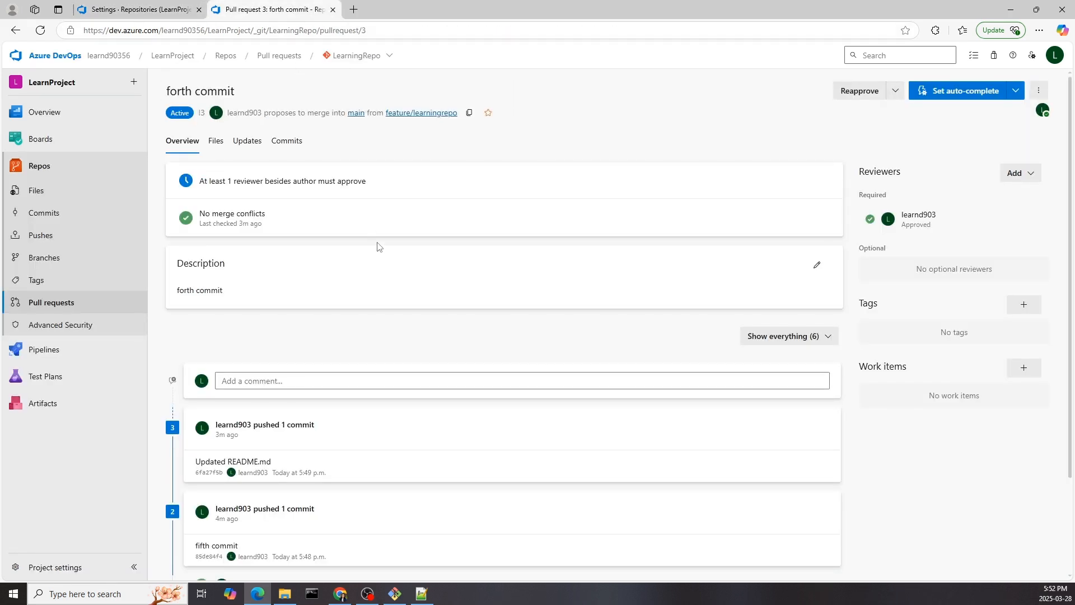
Turn off "When new changes are pushed" and the minimum number of reviewers policy for main, and reload the pull request
click(140, 9)
scroll(446, 261, up, 3)
click(451, 332)
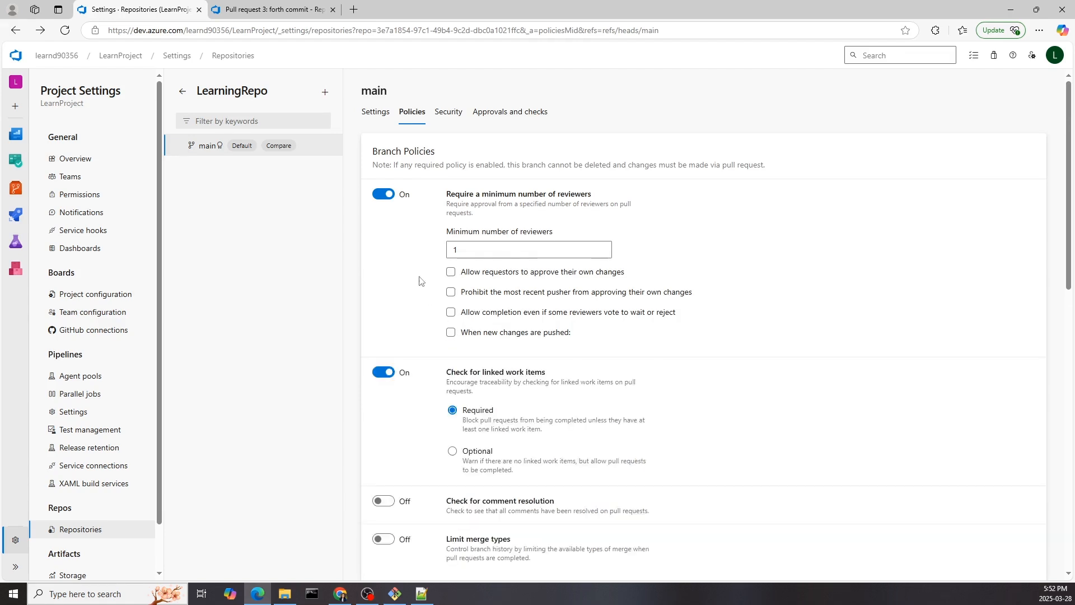
click(388, 196)
click(274, 9)
click(41, 31)
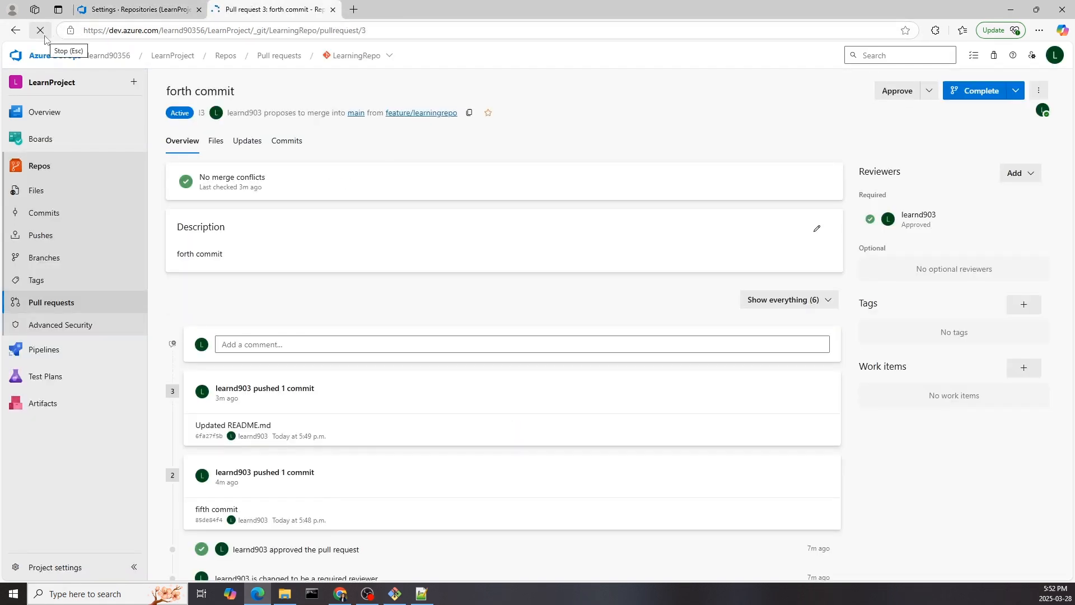
Delete the word "sixth" from README.md on feature/learningrepo and commit the edit with the comment "Updated README.md"
click(49, 193)
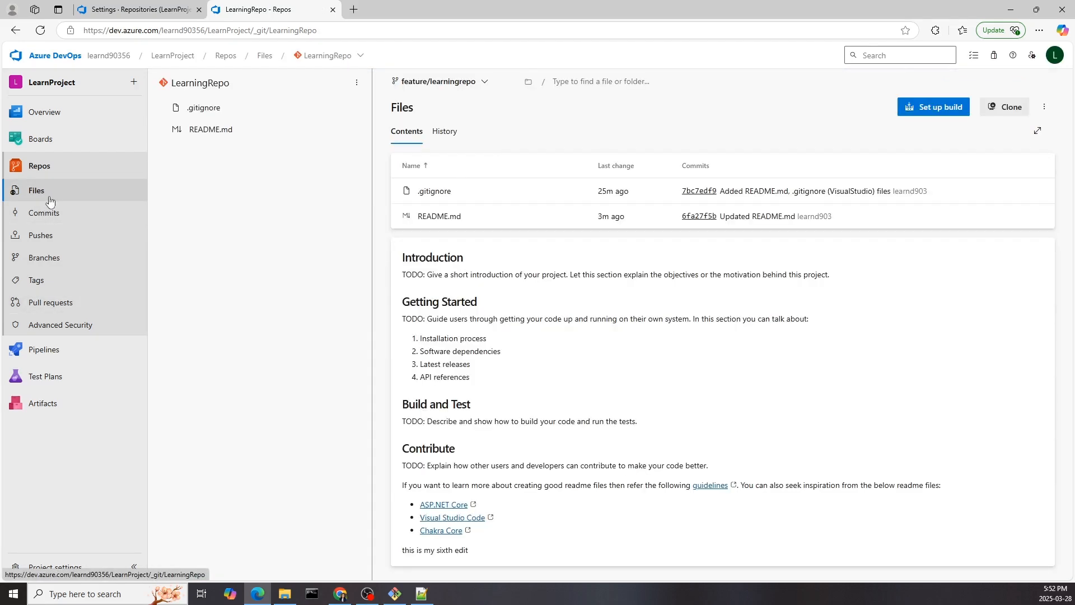
click(441, 218)
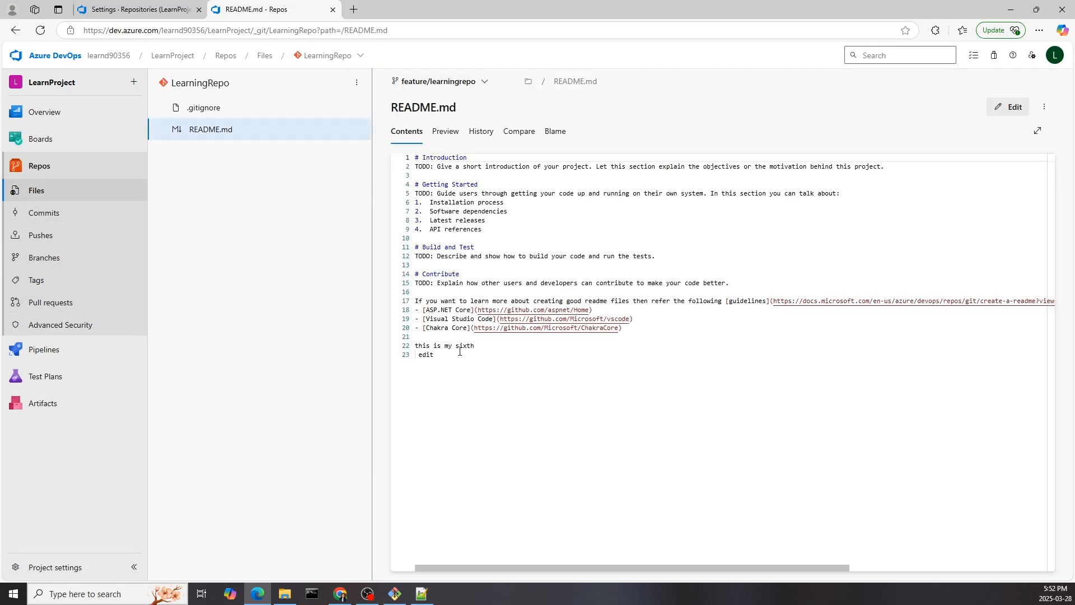
click(1011, 107)
double_click(458, 345)
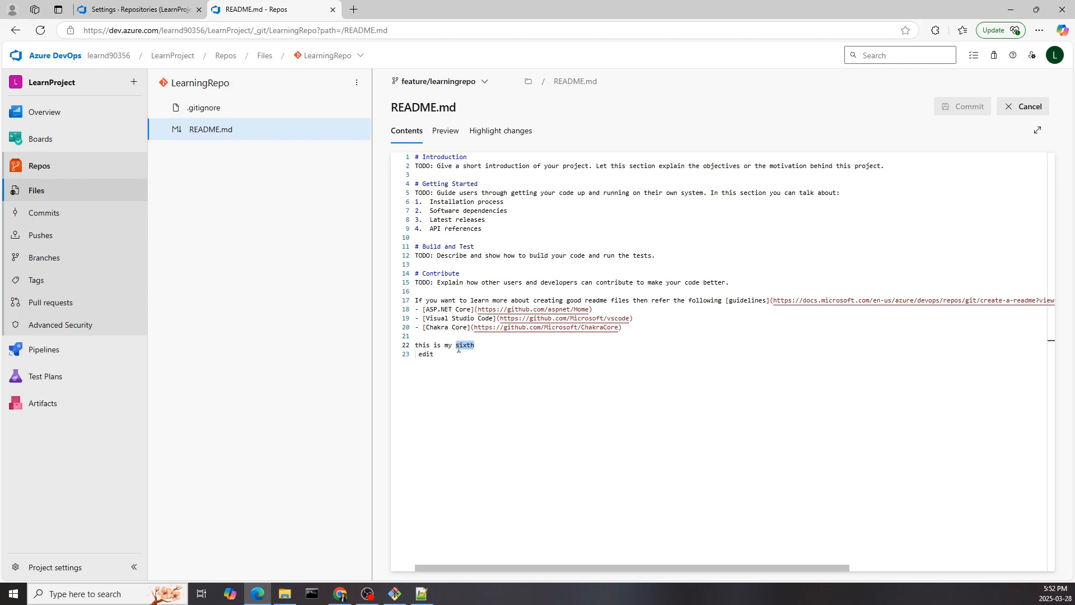
key(BackSpace)
key(BackSpace)
click(964, 106)
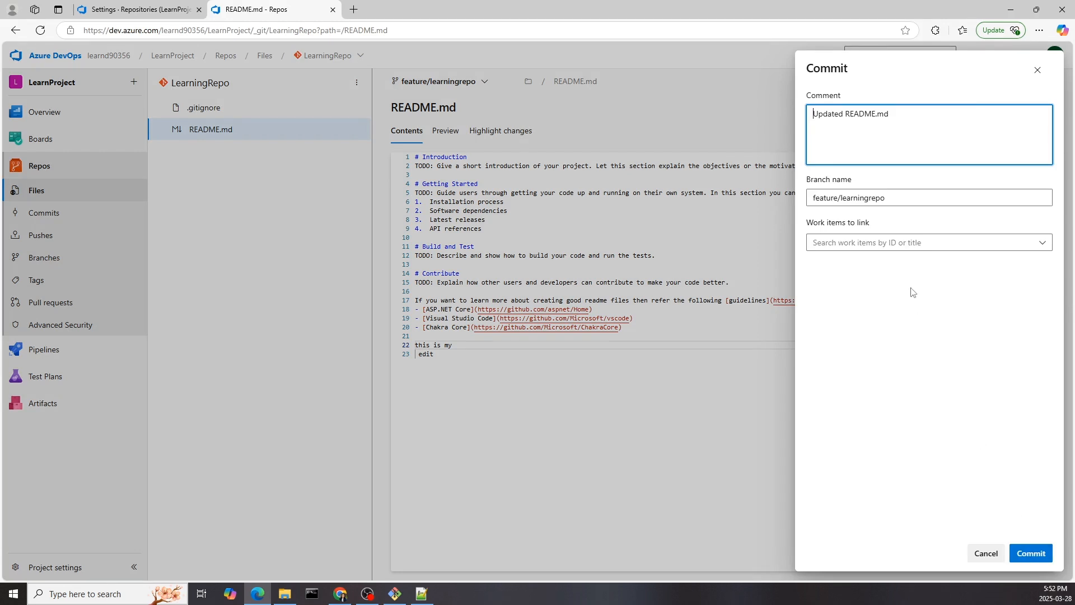
click(1034, 556)
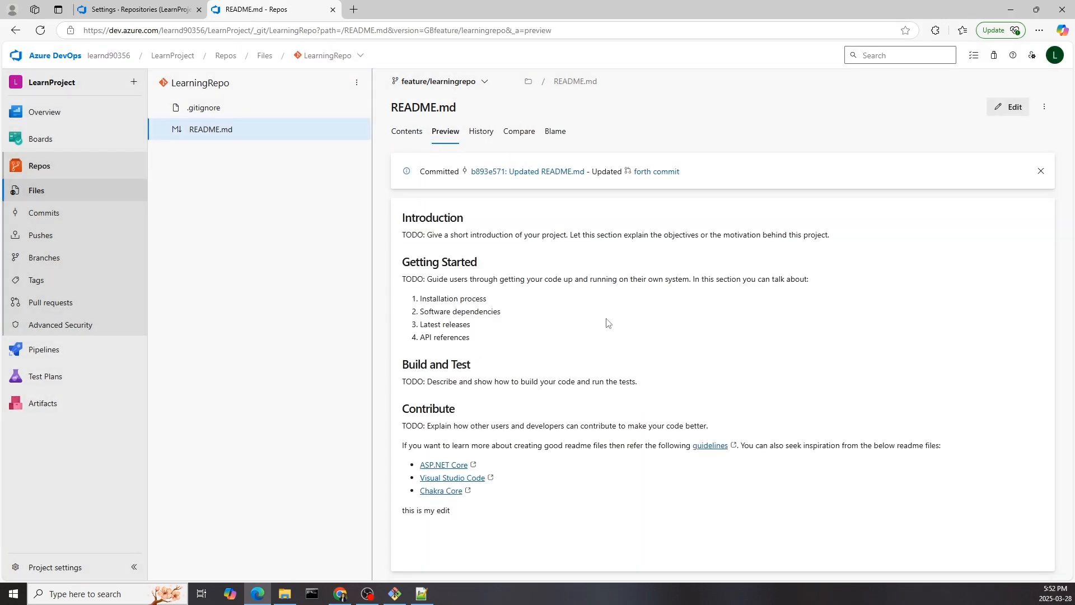
Reopen the active "forth commit" pull request and examine its required checks and the available review votes
click(76, 303)
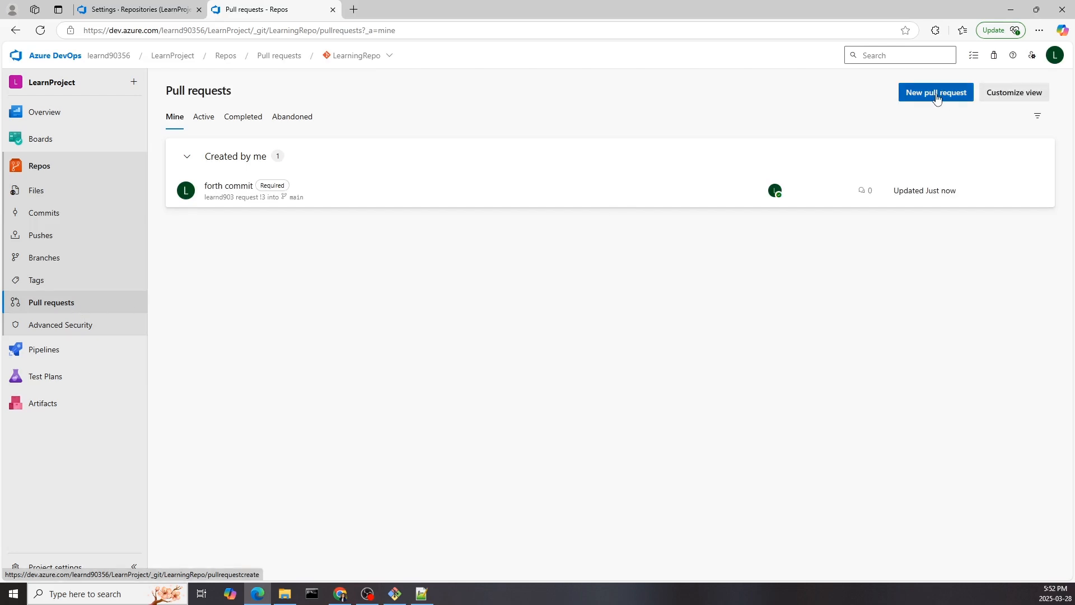
click(937, 98)
click(1010, 153)
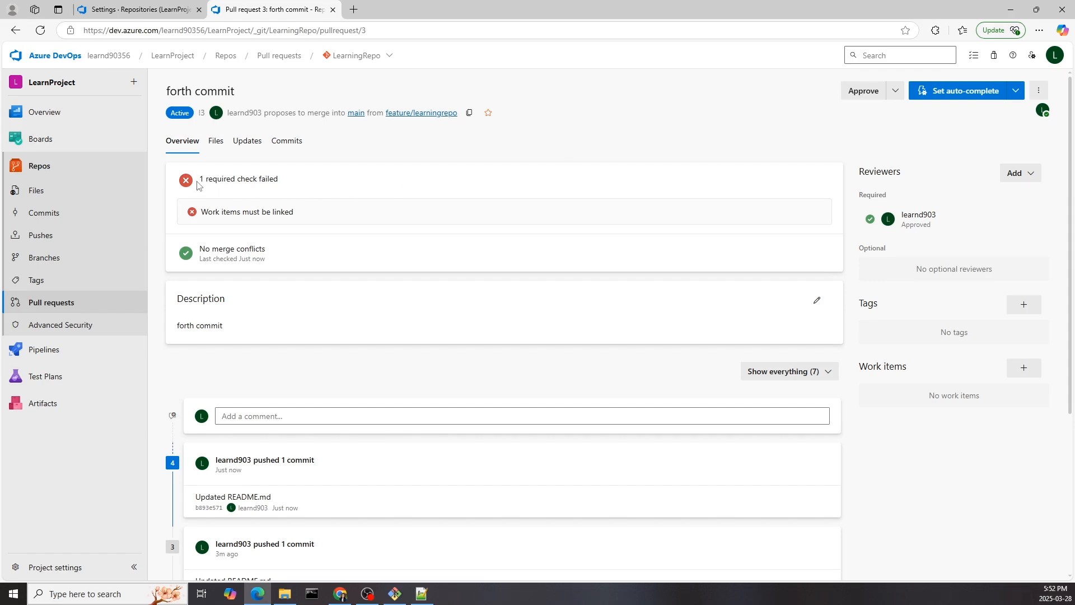
drag(199, 179, 288, 188)
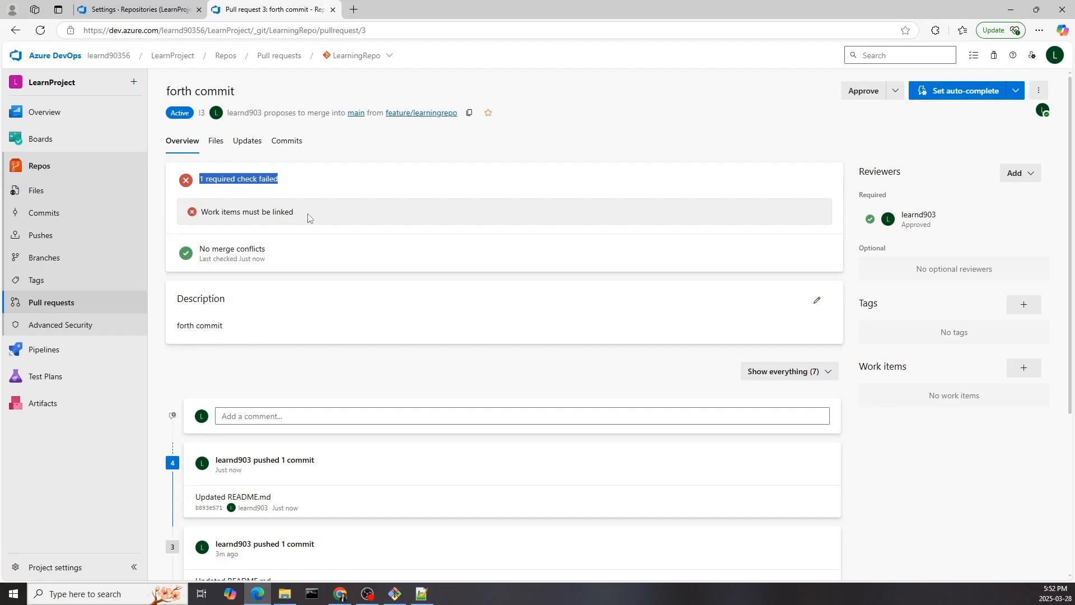
click(896, 91)
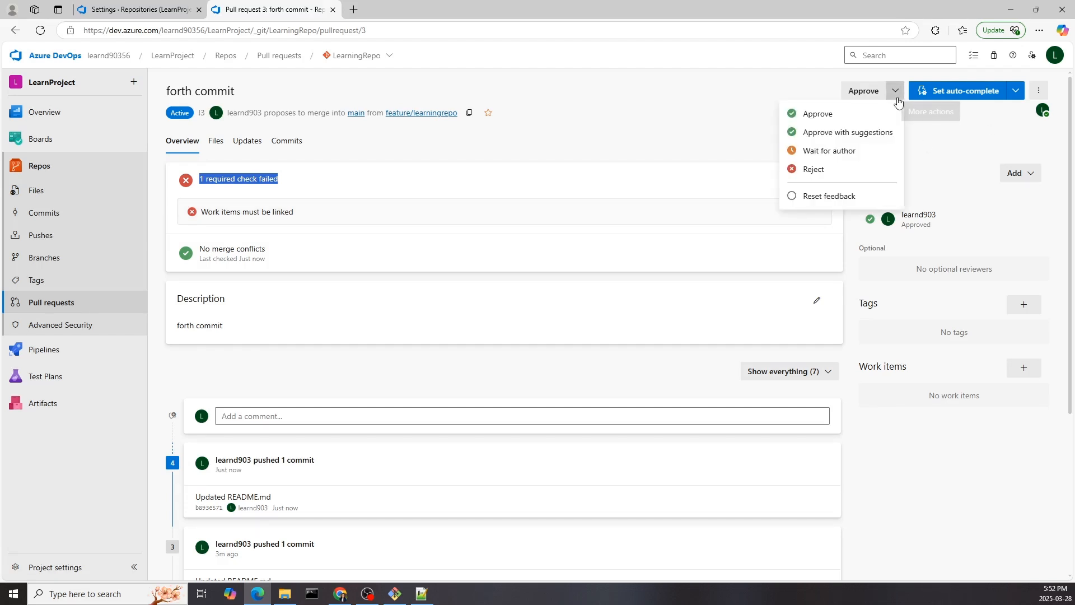
click(697, 109)
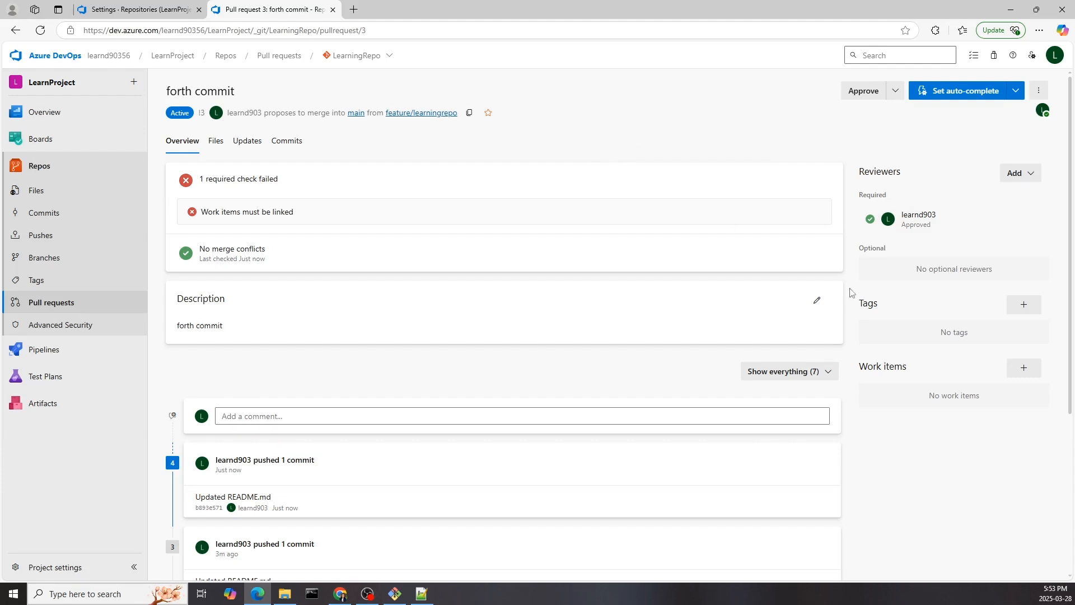
Link work item "Task 13: Update weather forecast details" to the "forth commit" pull request and review its required check
click(1024, 368)
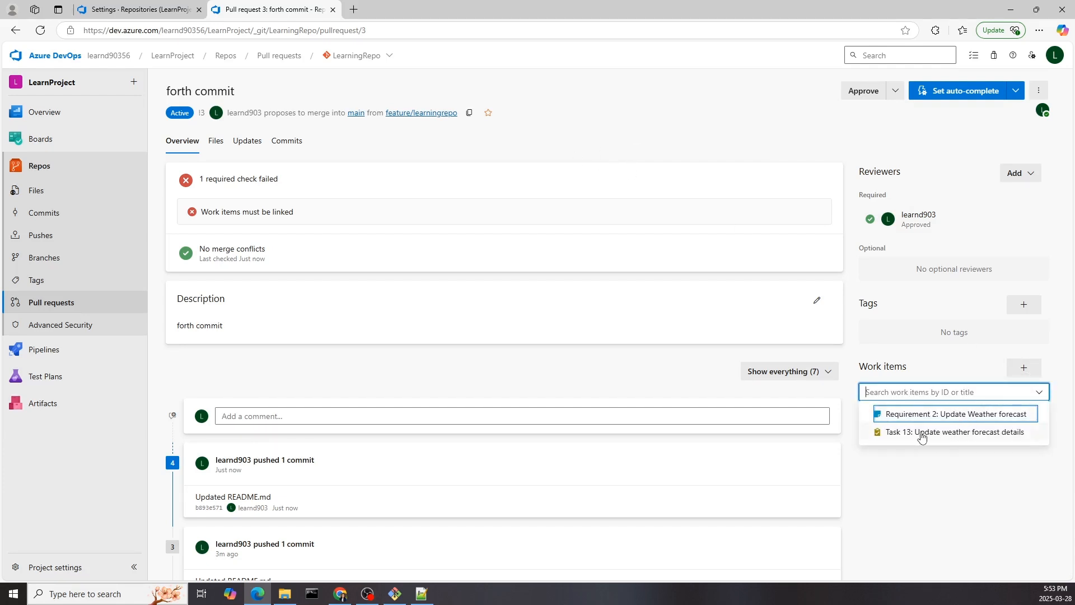
click(922, 434)
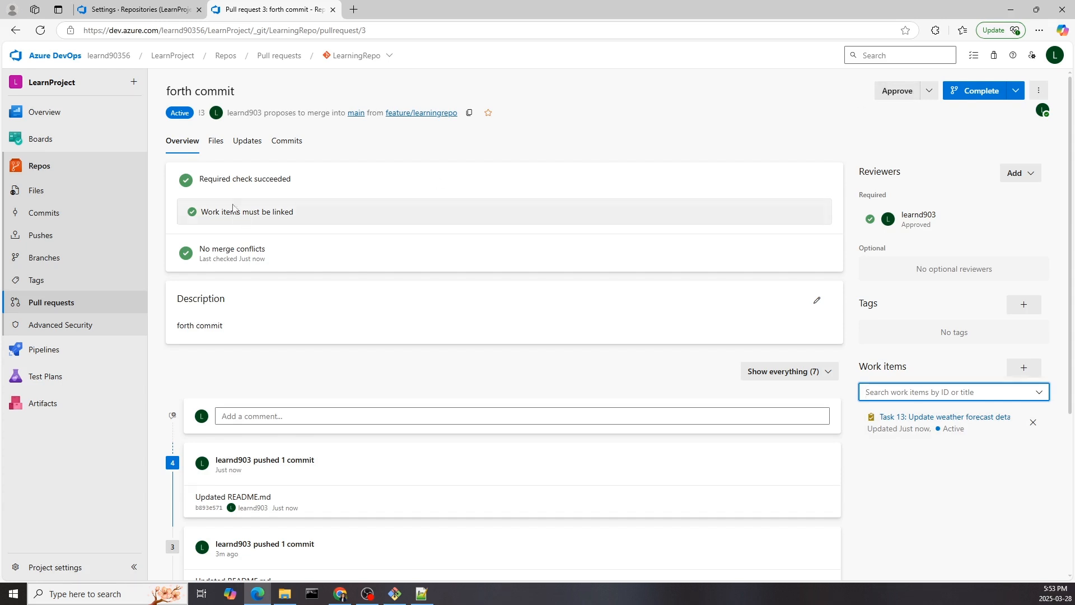
drag(199, 178, 299, 187)
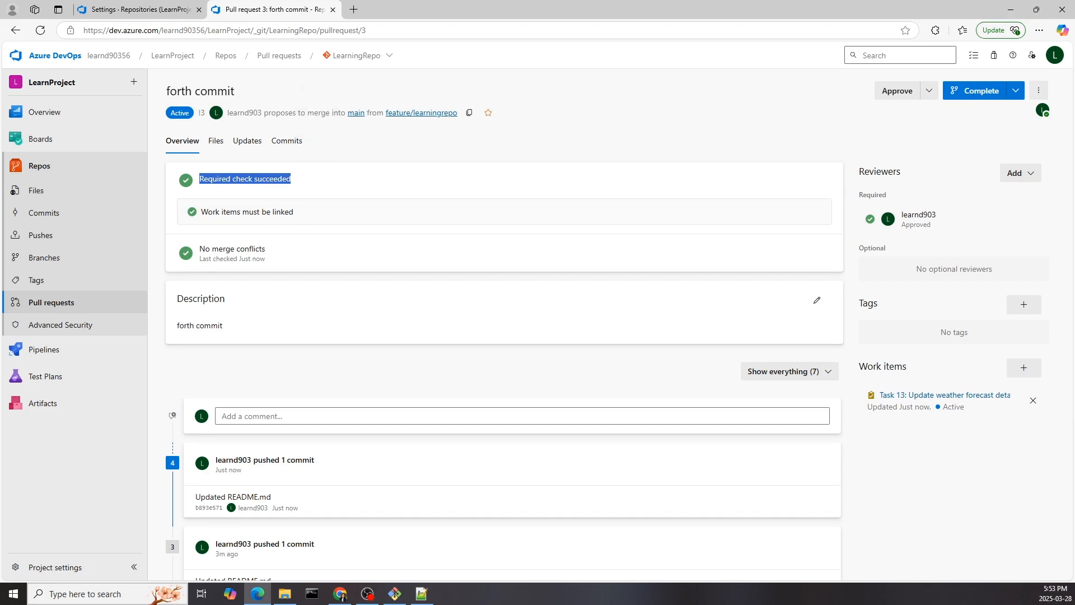
In main's branch policies, turn off Check for linked work items and turn on Check for comment resolution as Required
click(140, 9)
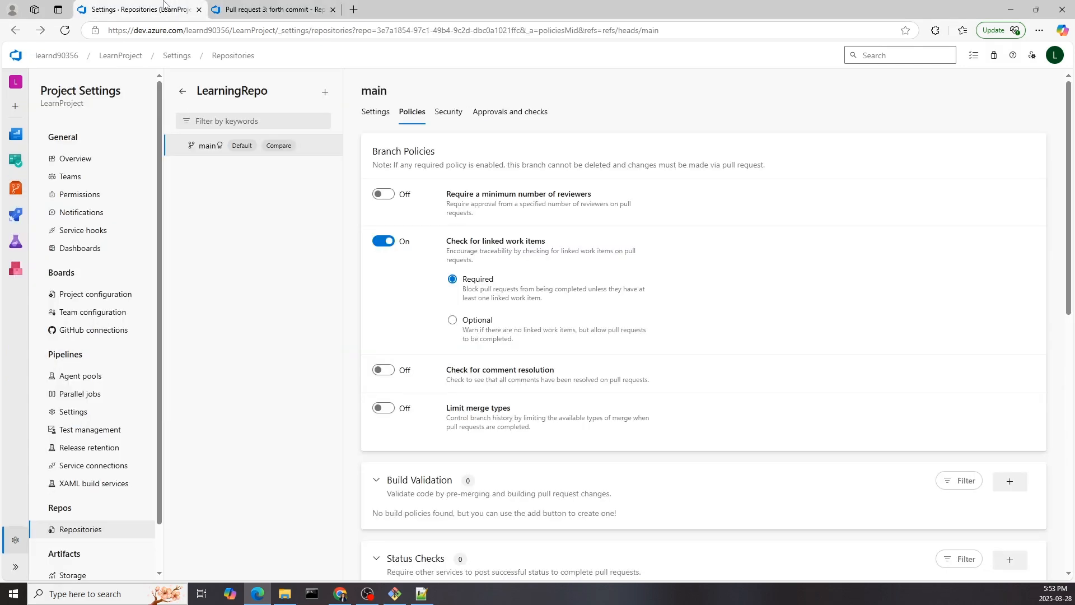
click(387, 242)
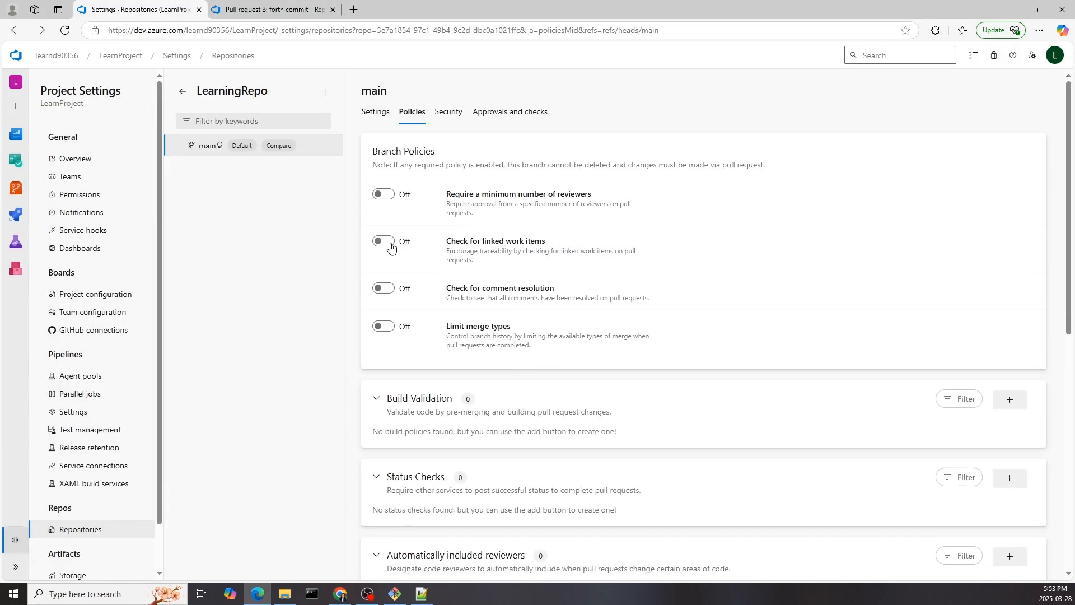
click(392, 289)
click(453, 318)
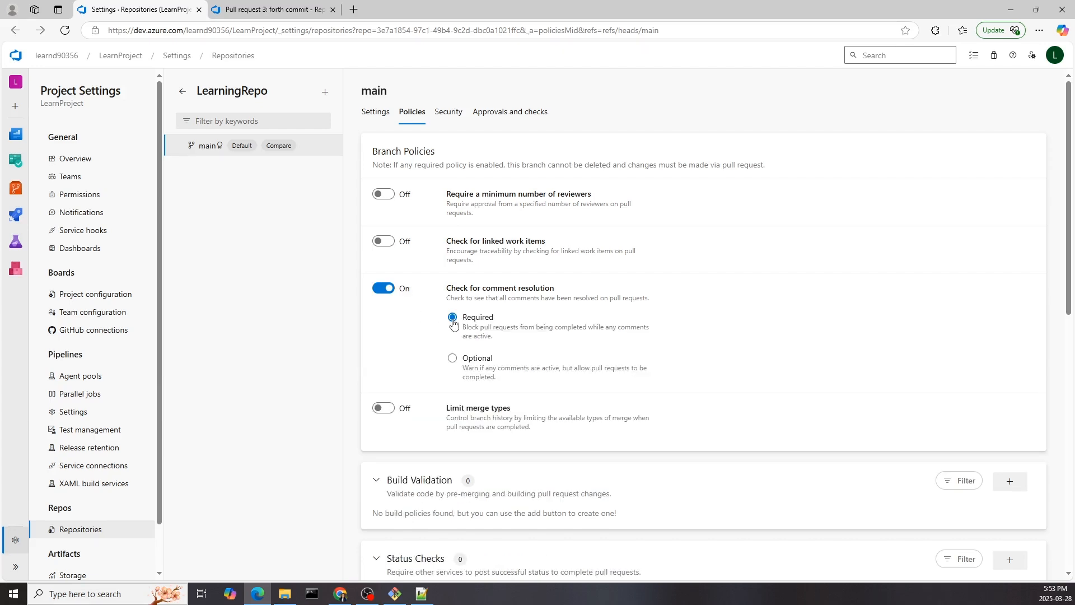
Reopen the active "forth commit" pull request and post the comment "need to make changes"
click(265, 9)
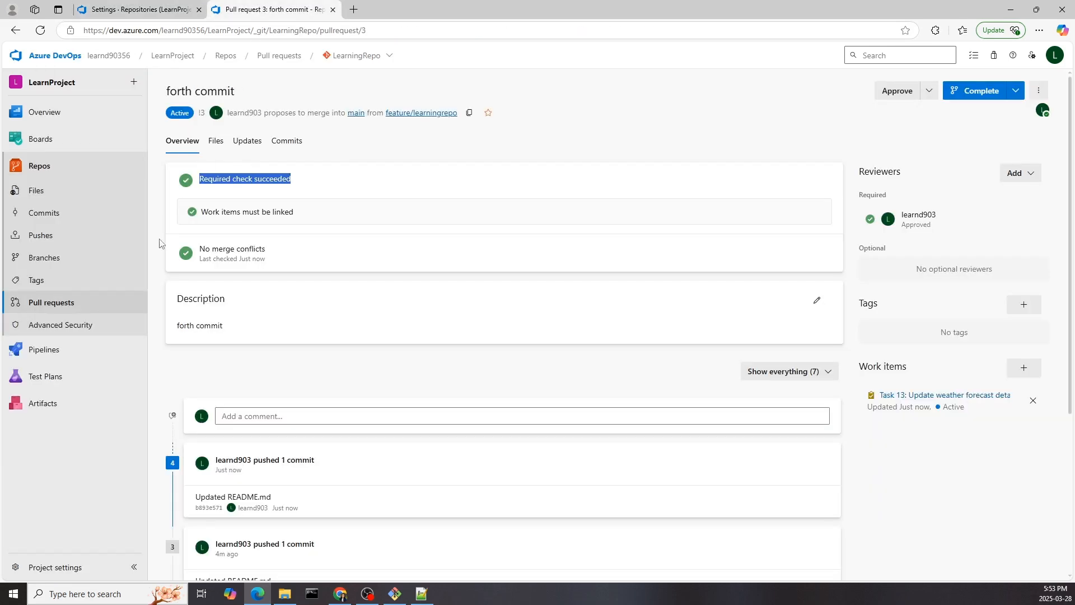
click(103, 305)
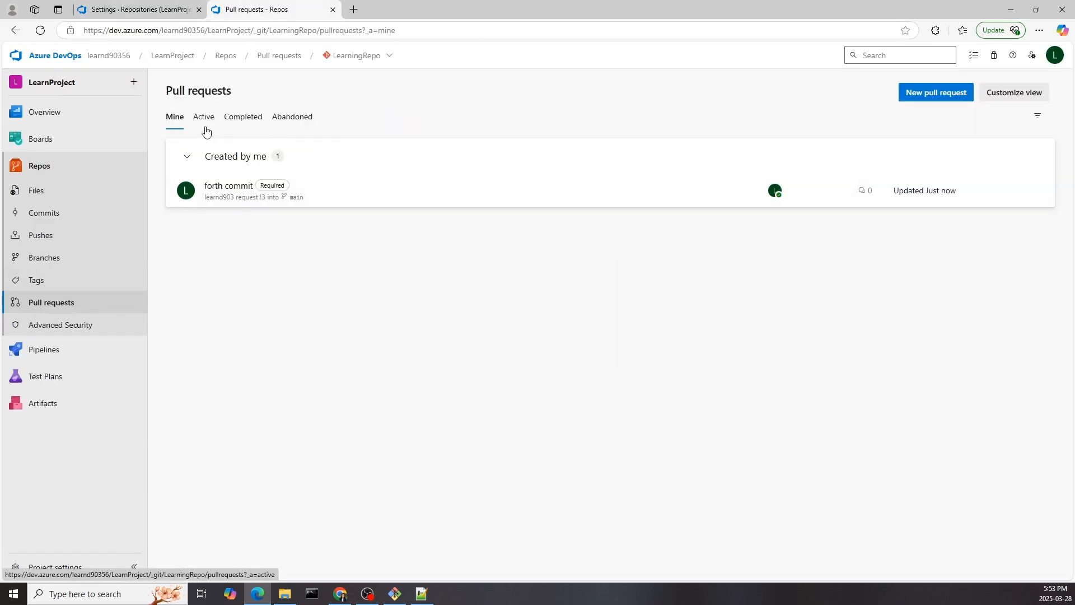
click(205, 118)
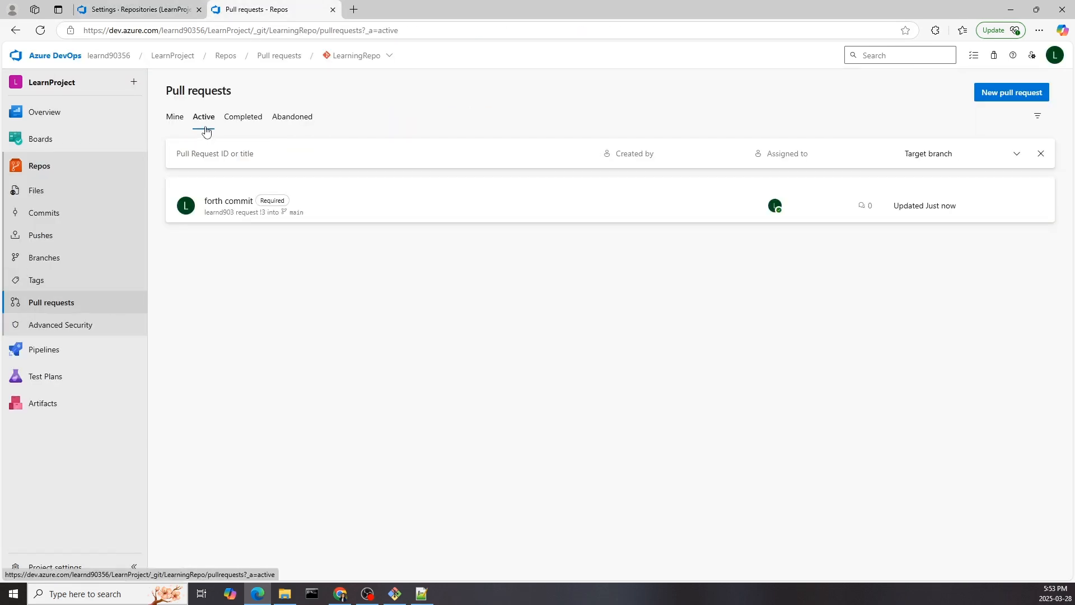
click(228, 202)
text(need to make changes)
key(Return)
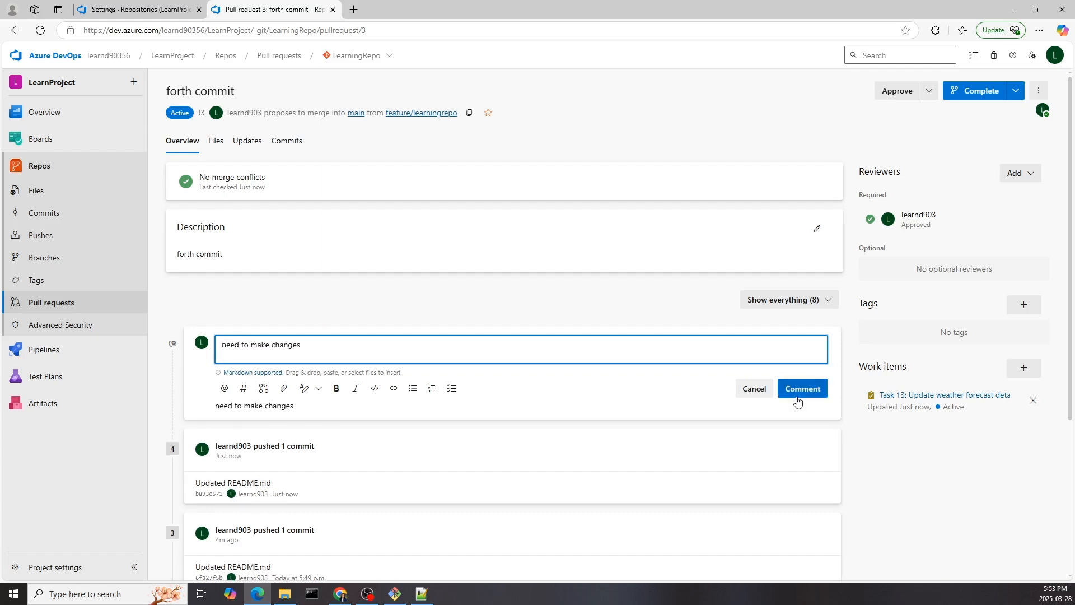
click(798, 402)
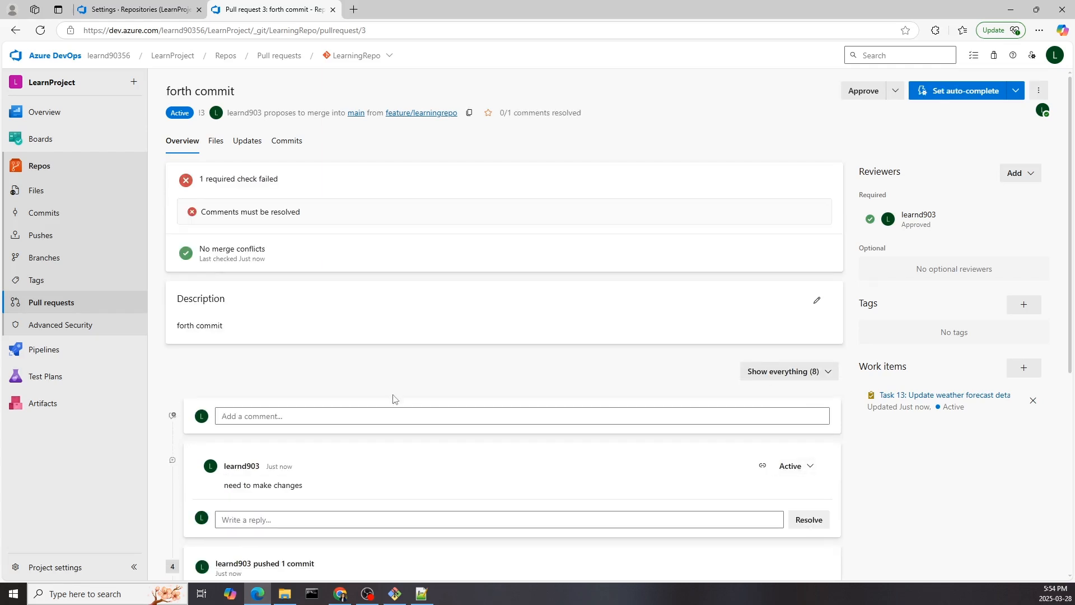
Resolve the "need to make changes" comment and review the pull request's required checks
scroll(393, 398, down, 2)
drag(224, 373, 311, 379)
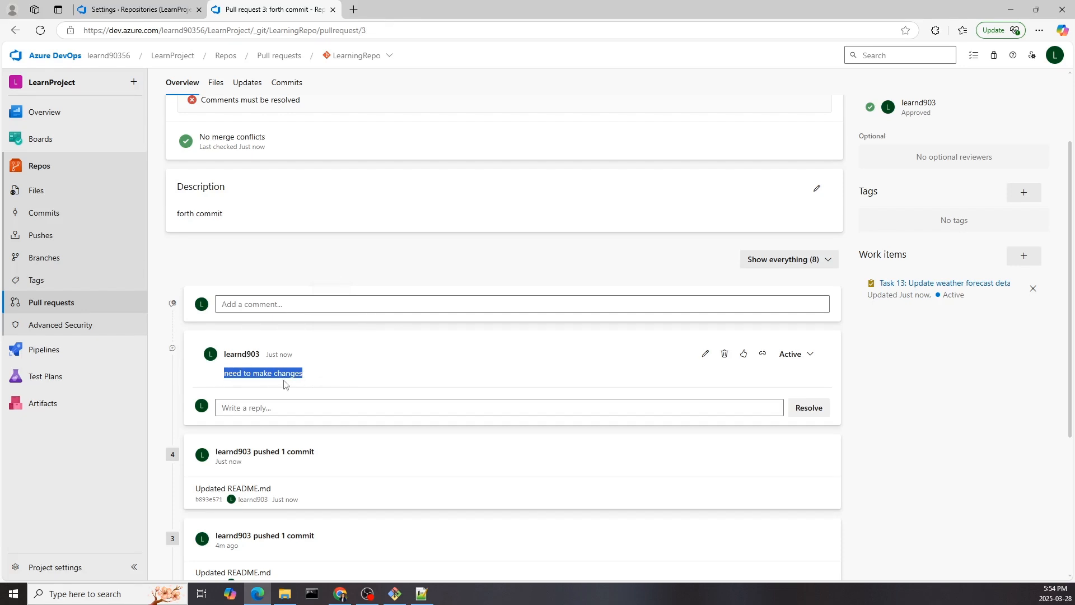
click(322, 383)
scroll(321, 382, down, 1)
click(811, 354)
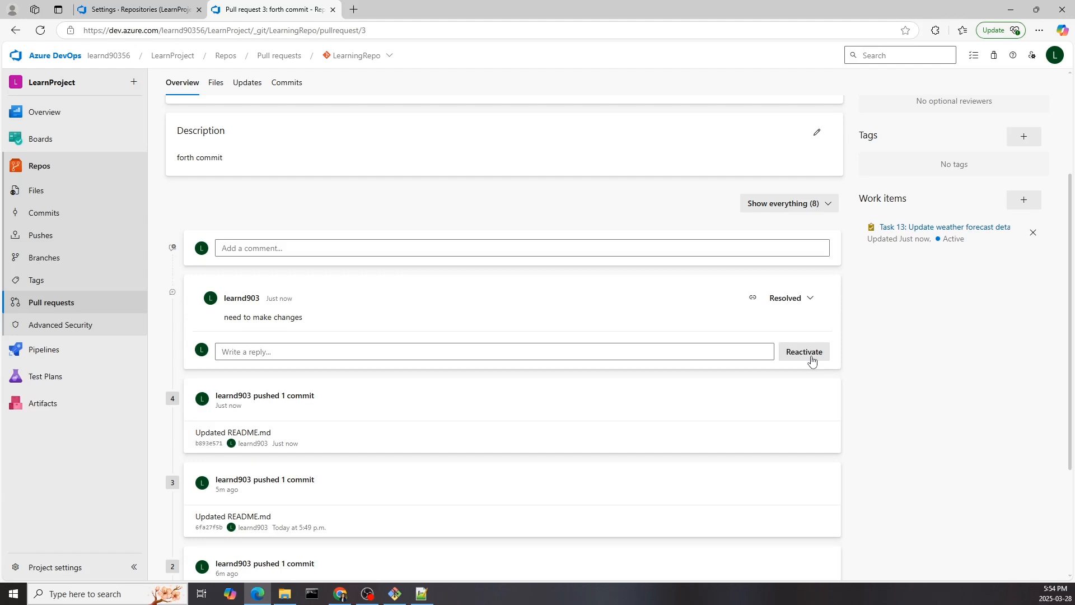
scroll(812, 360, up, 3)
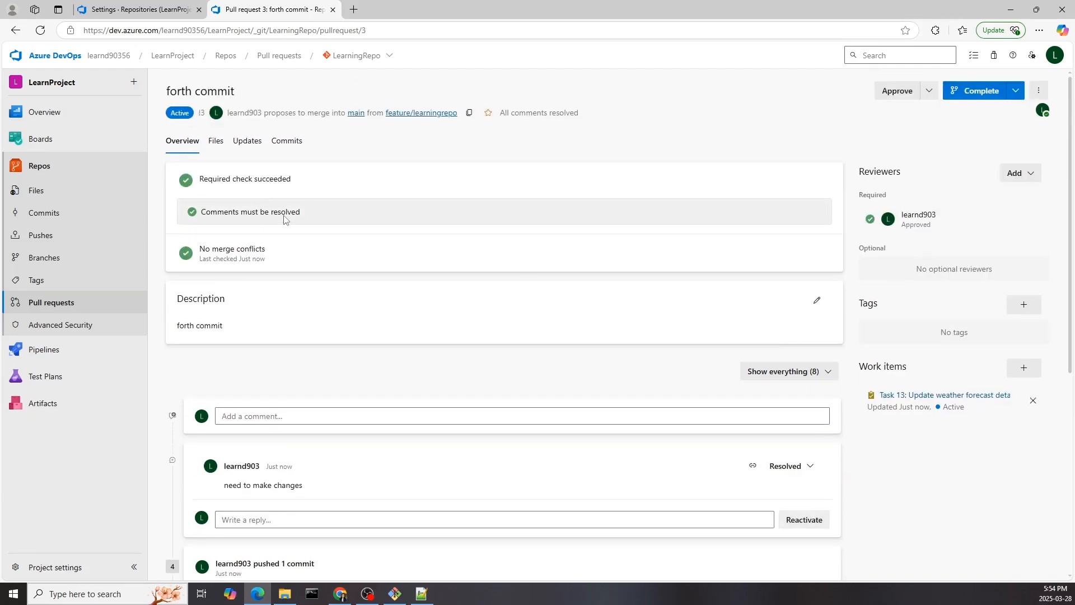
In main's branch policies, turn off Check for comment resolution and turn on Limit merge types
key(ctrl+shift+Tab)
click(385, 325)
scroll(393, 329, down, 1)
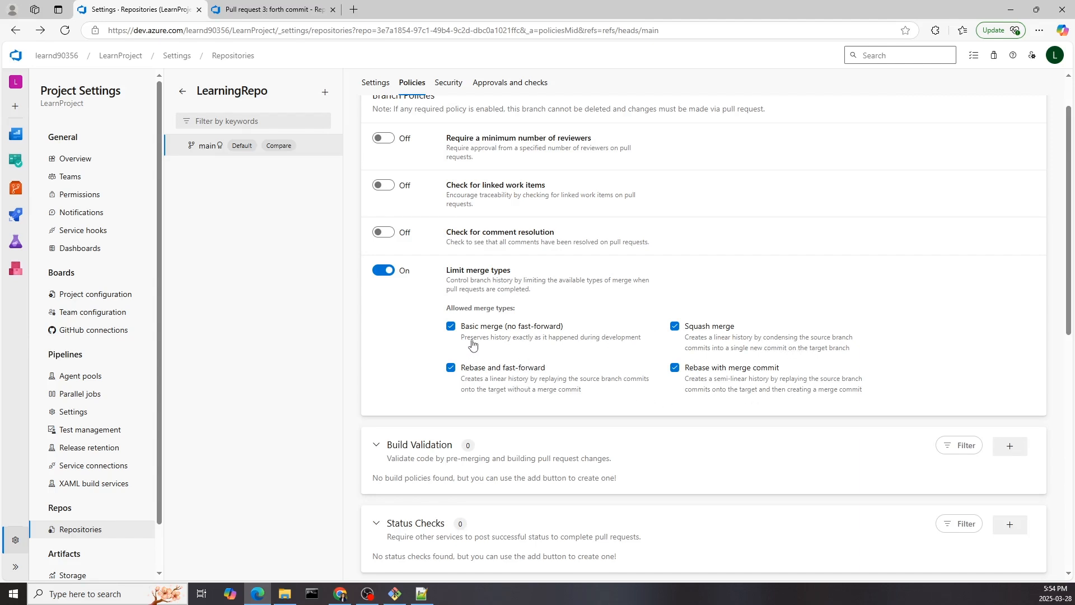
Toggle the allowed merge types one after another, ending with all four of them allowed
drag(465, 330, 562, 337)
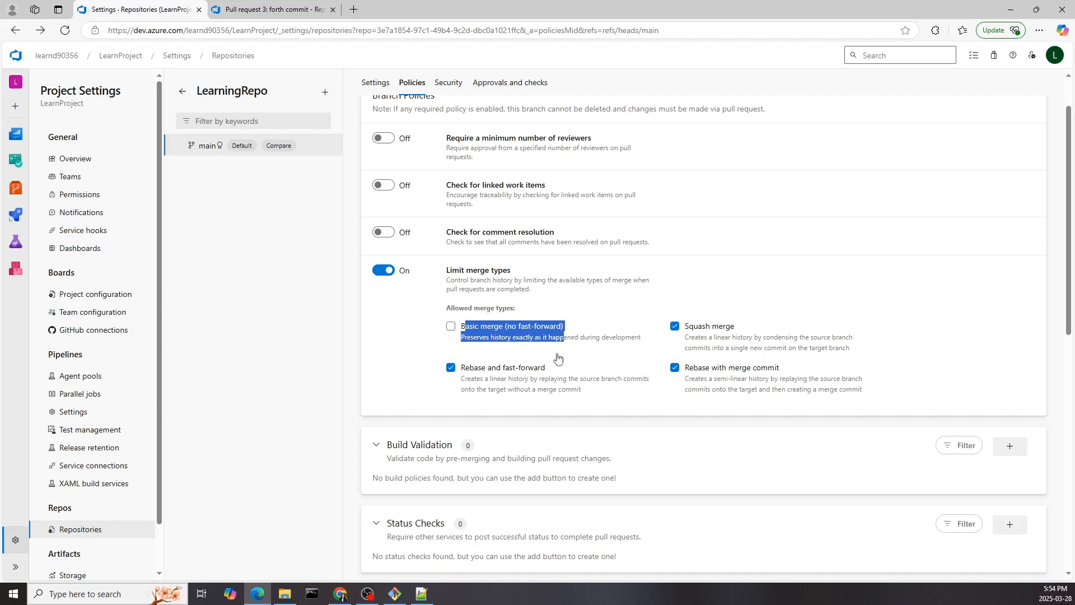
drag(687, 327, 737, 328)
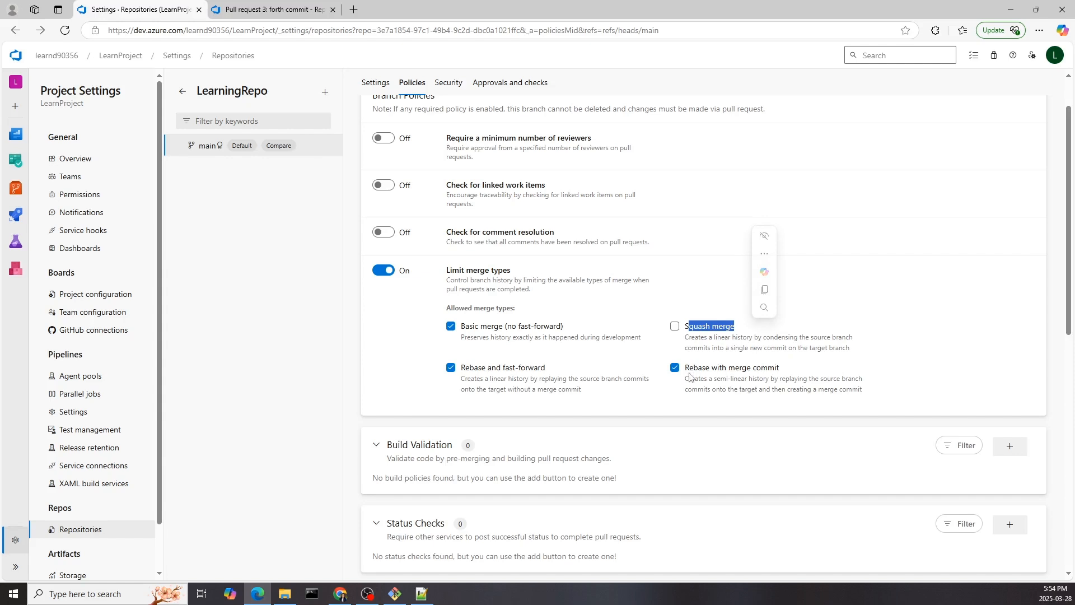
drag(461, 371, 557, 376)
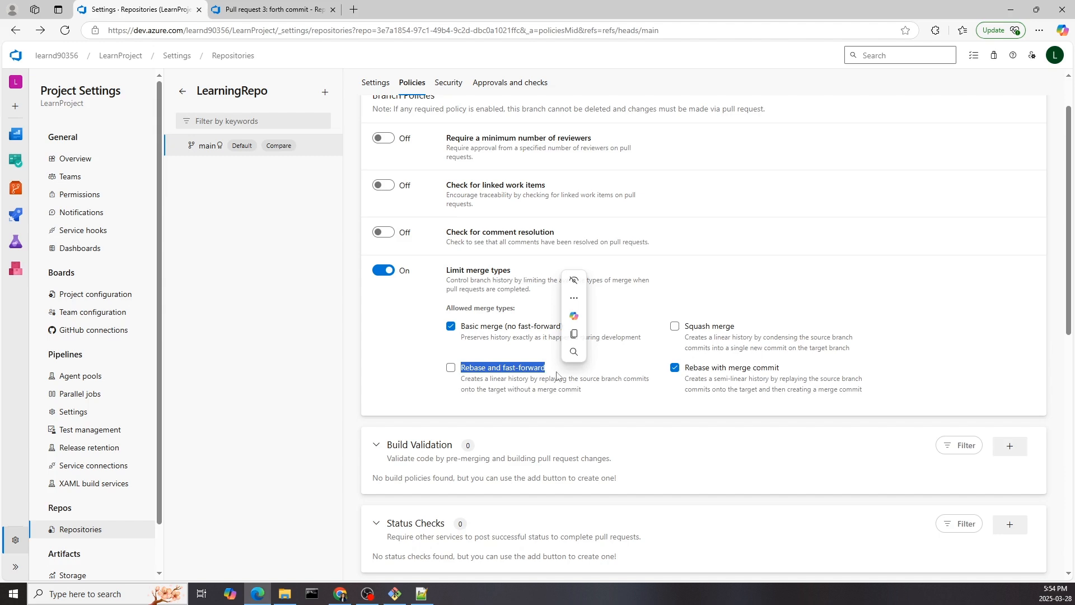
drag(689, 372, 789, 371)
click(656, 359)
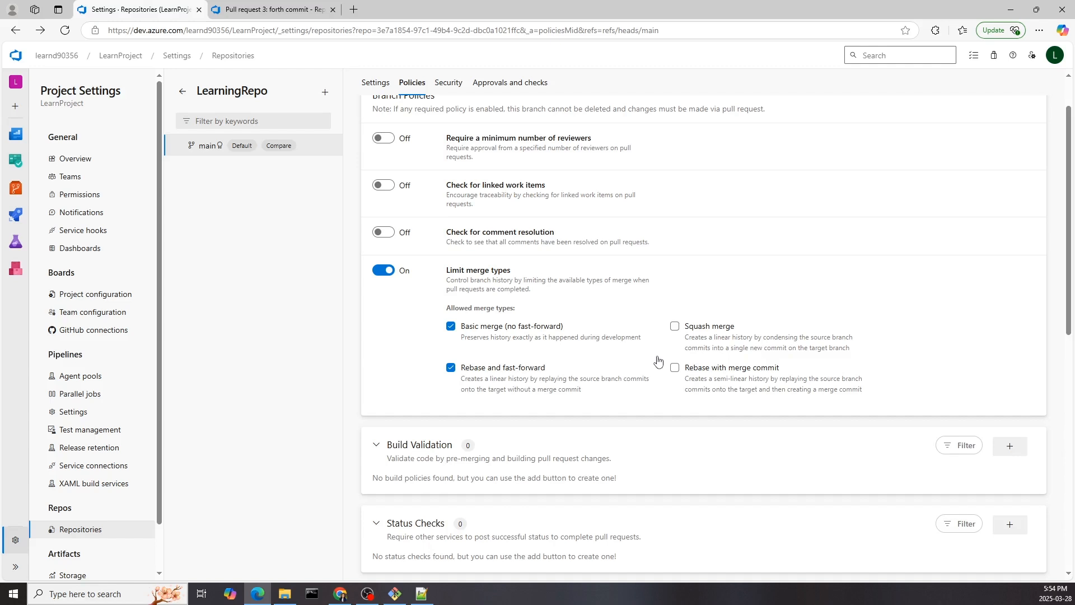
click(675, 326)
click(674, 368)
Delete the closing "this is my edit" text from README.md on feature/learningrepo and commit with the comment "Updated README.md"
click(276, 8)
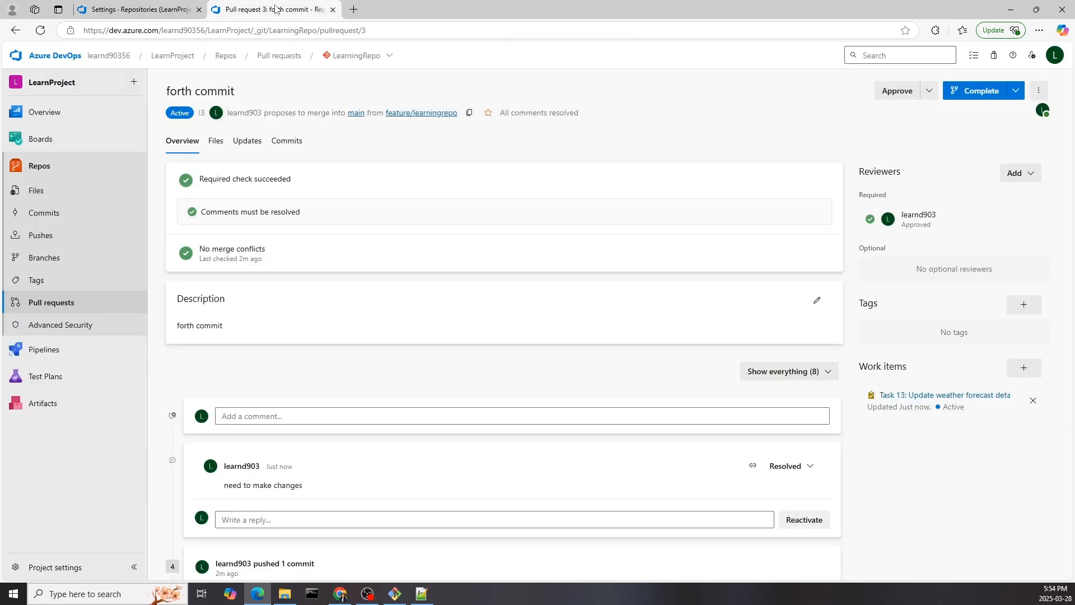
click(87, 194)
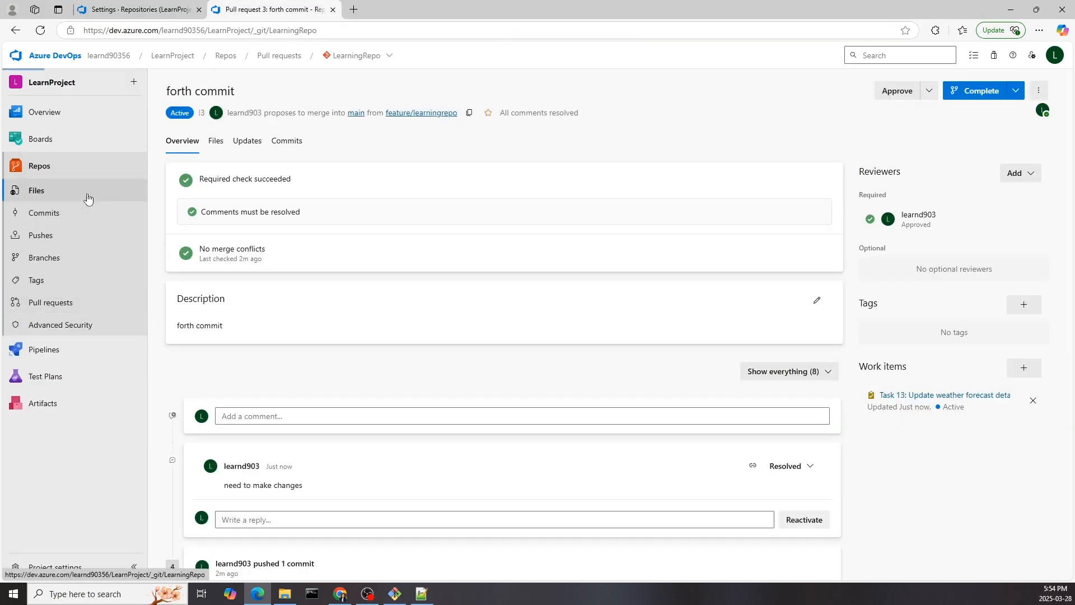
click(211, 129)
click(1013, 106)
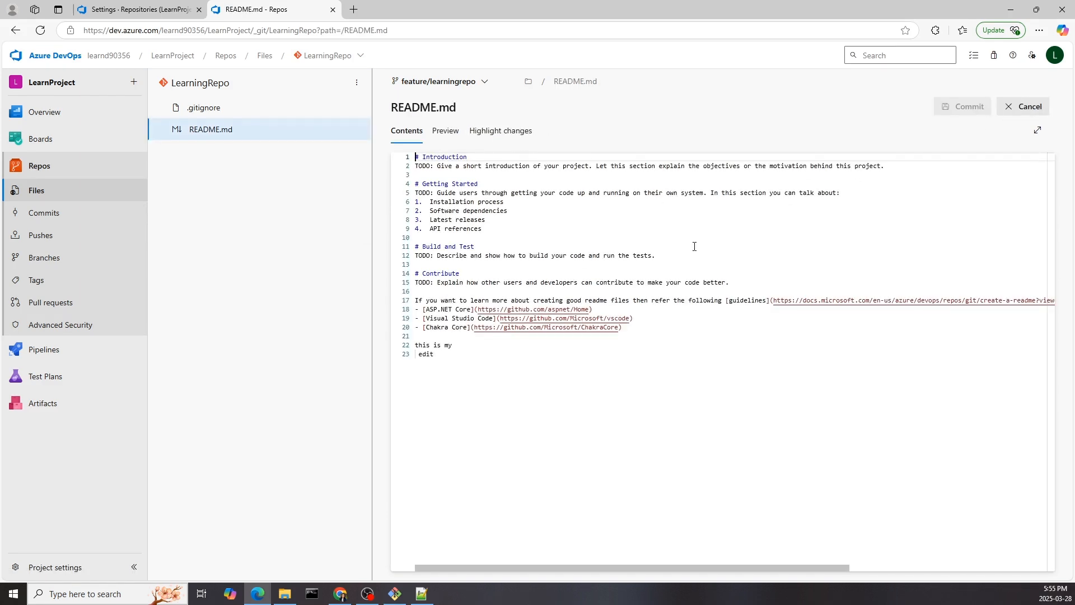
drag(441, 359, 415, 351)
key(BackSpace)
click(974, 112)
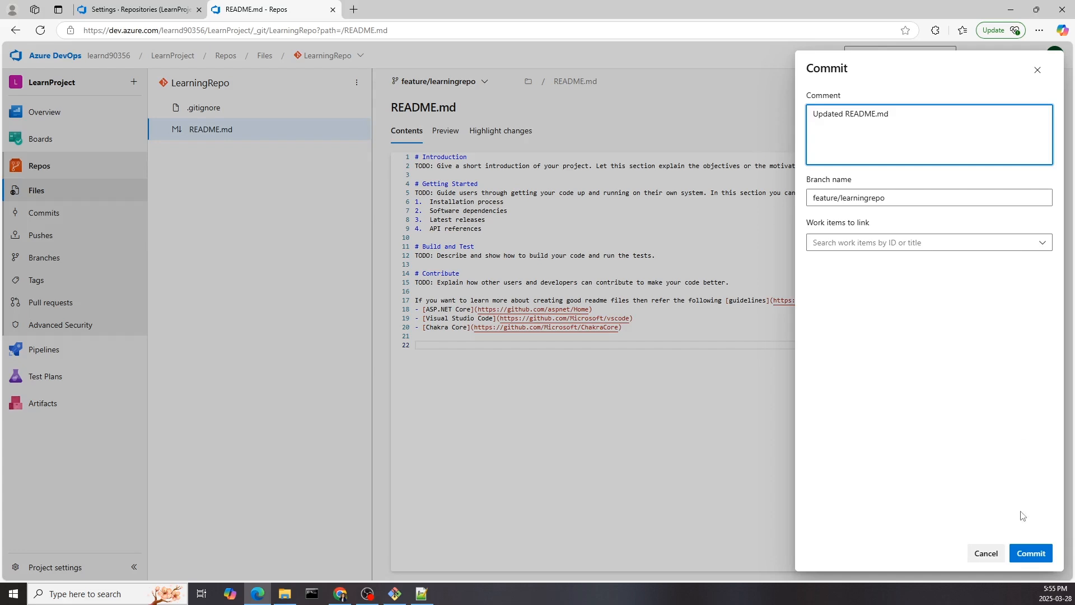
click(1030, 554)
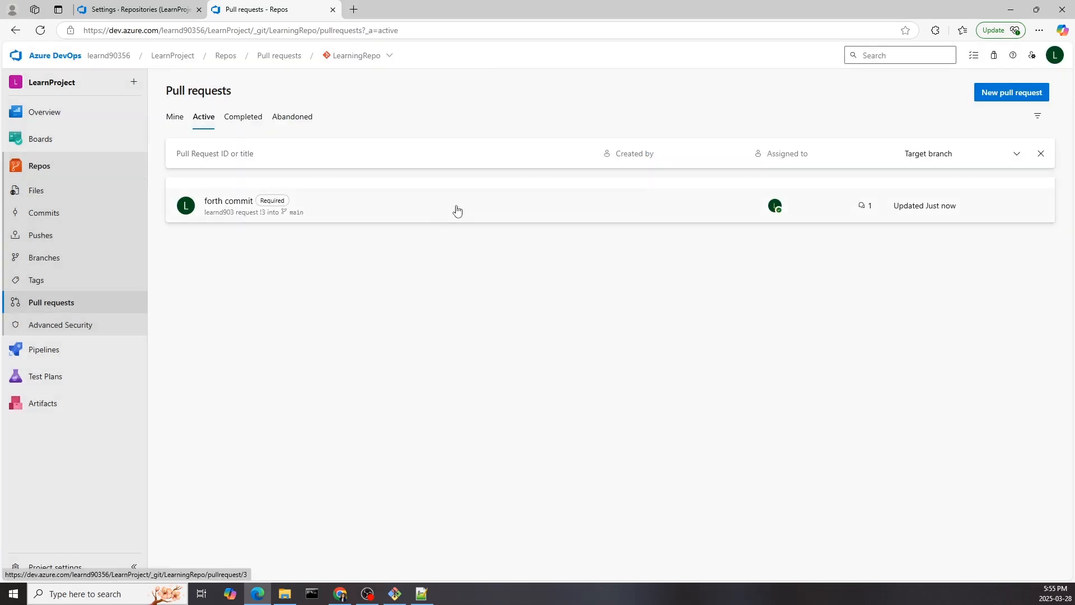
Open the active "forth commit" pull request and examine the merge types offered for completing it
click(457, 210)
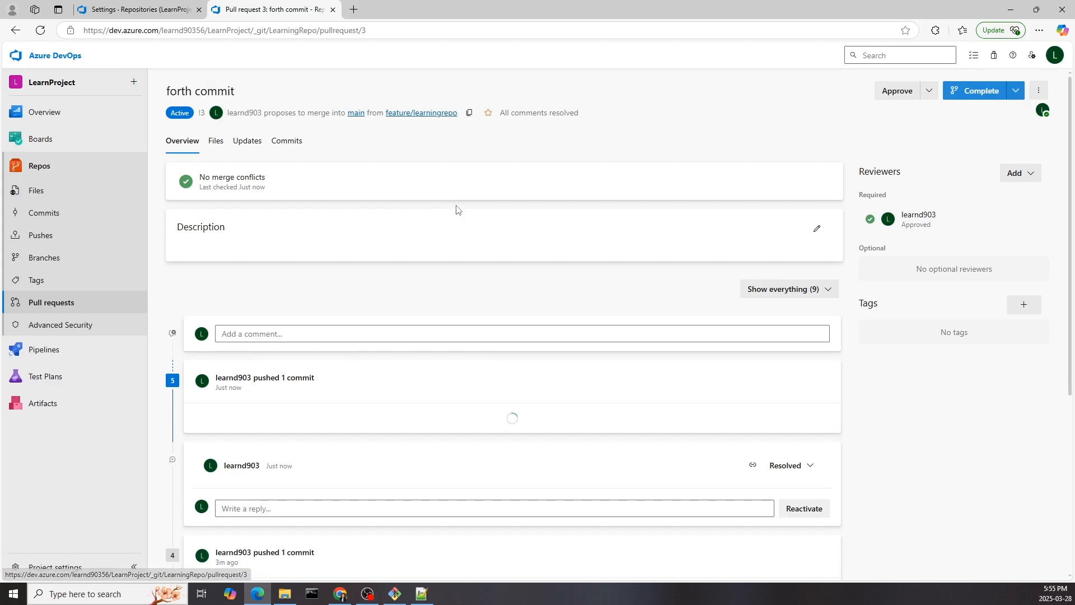
click(973, 98)
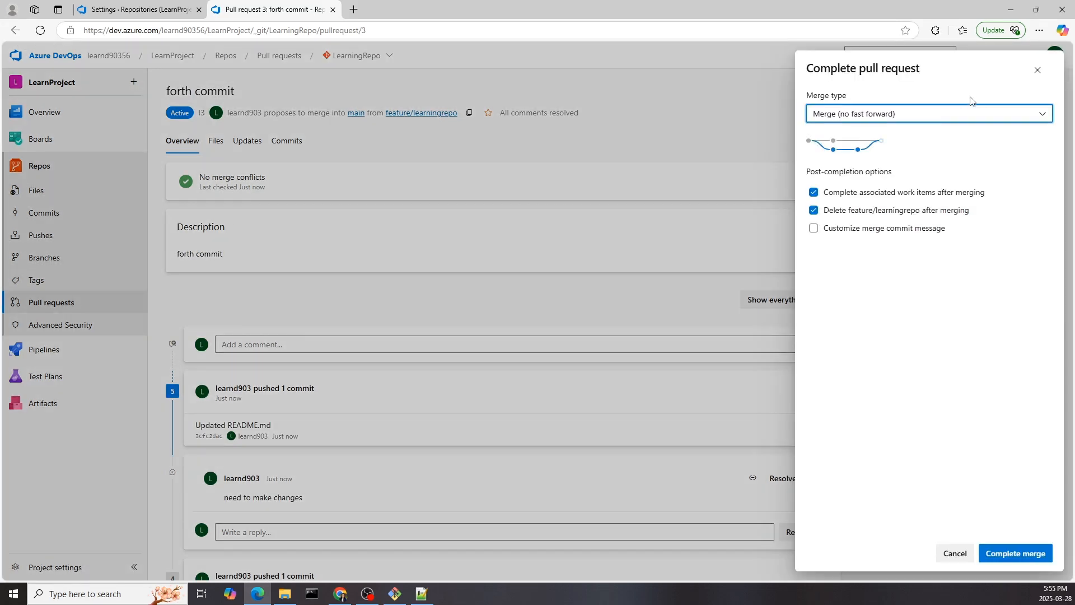
drag(806, 97, 850, 96)
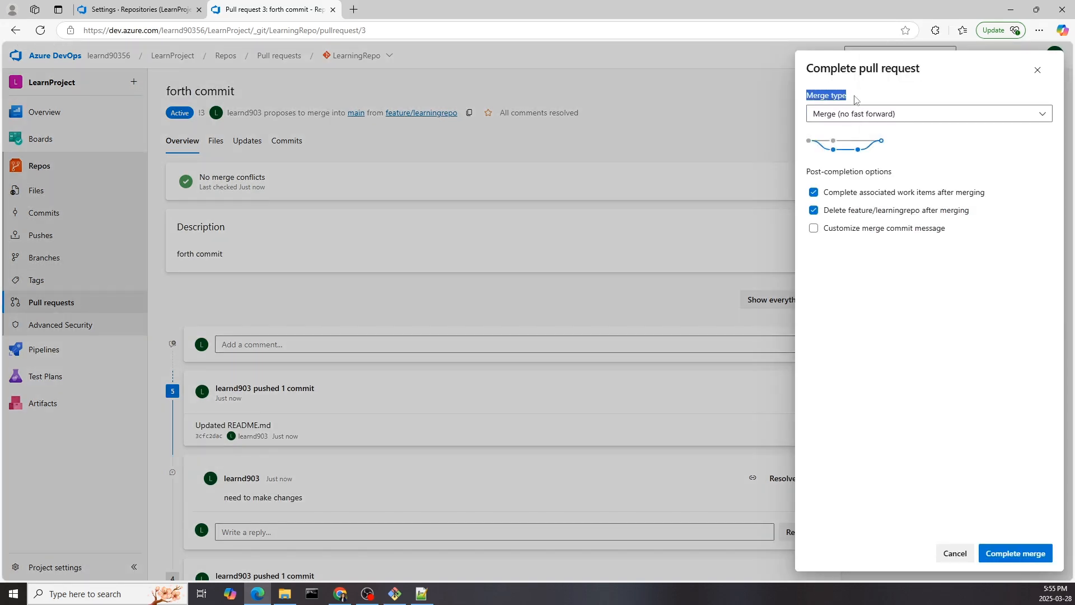
click(1006, 114)
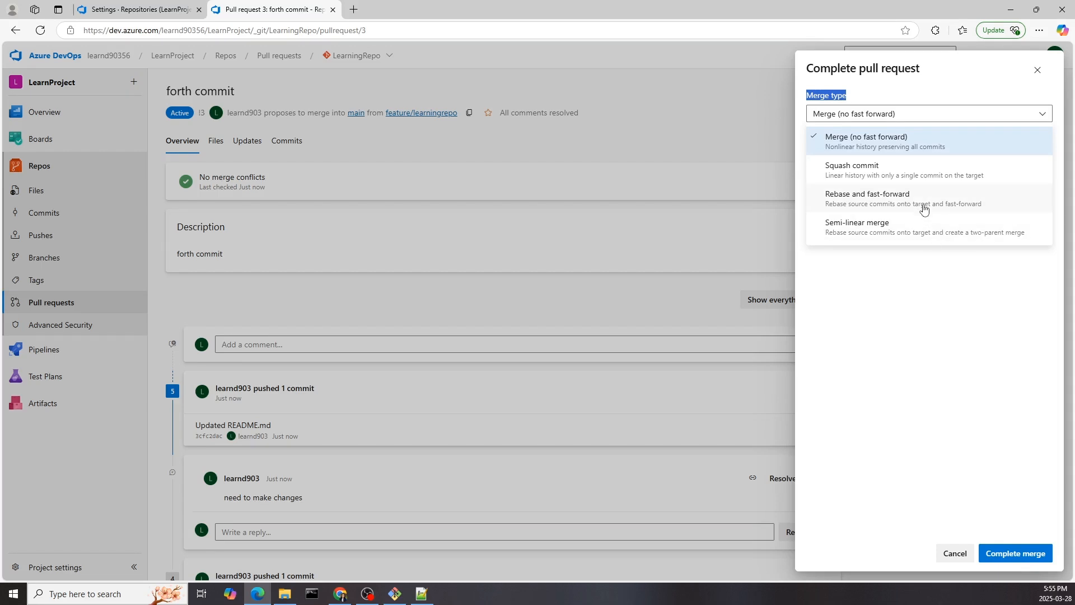
Disallow Squash merge and Rebase with merge commit in main's Limit merge types policy
click(172, 5)
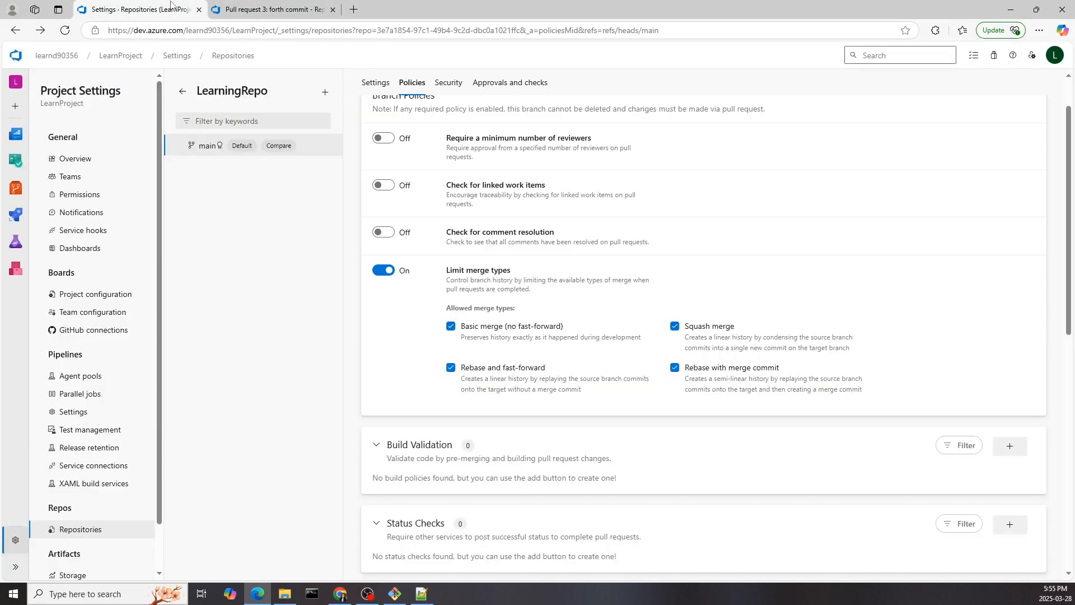
click(676, 368)
click(676, 326)
Reload the "forth commit" pull request and check which merge types its completion dialog offers under the new limit
click(269, 9)
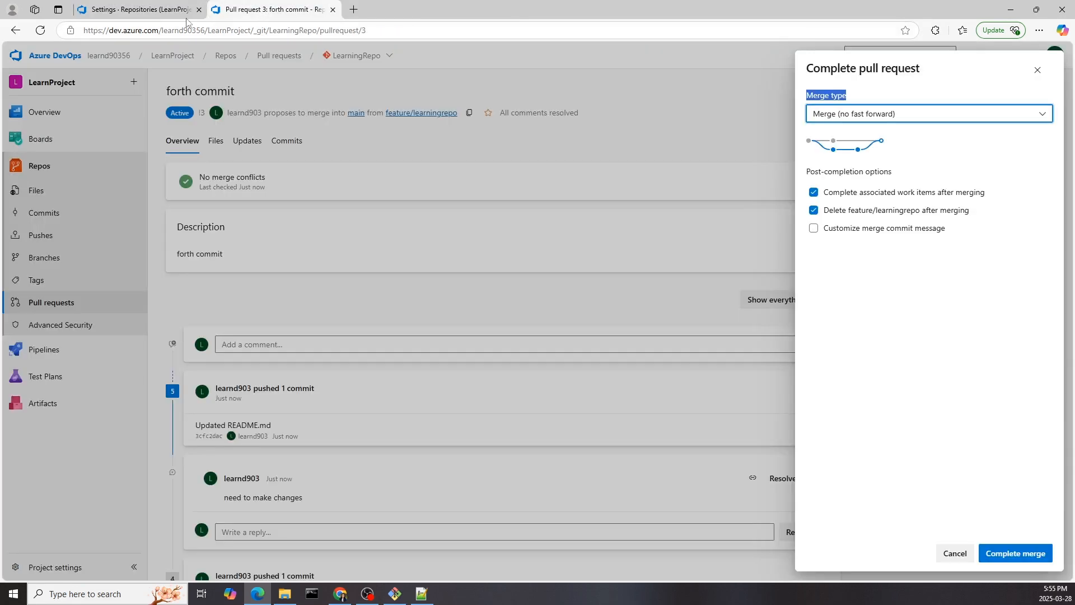
click(40, 32)
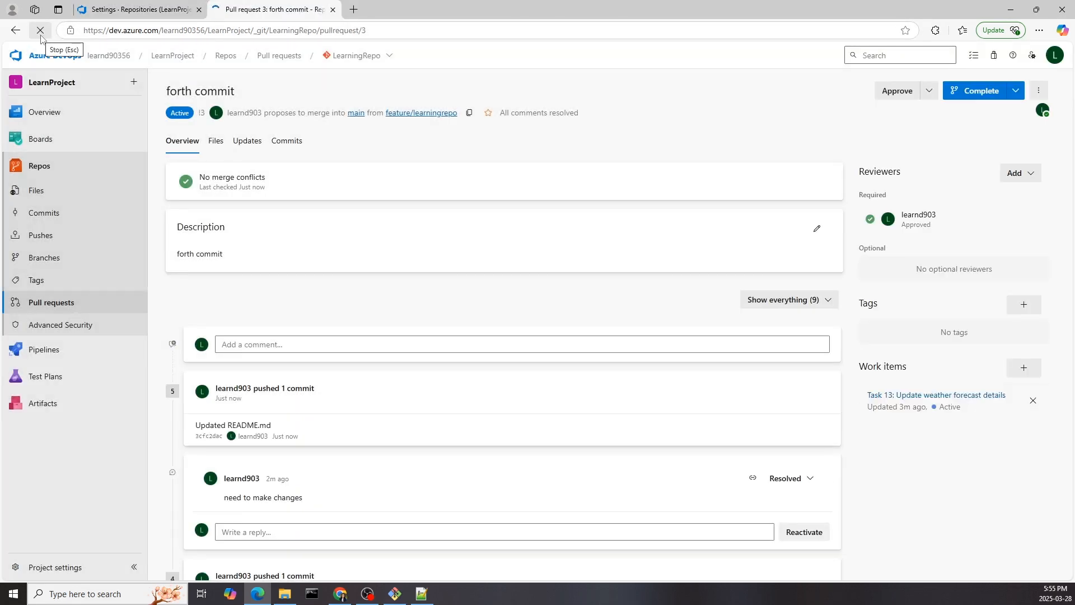
click(983, 92)
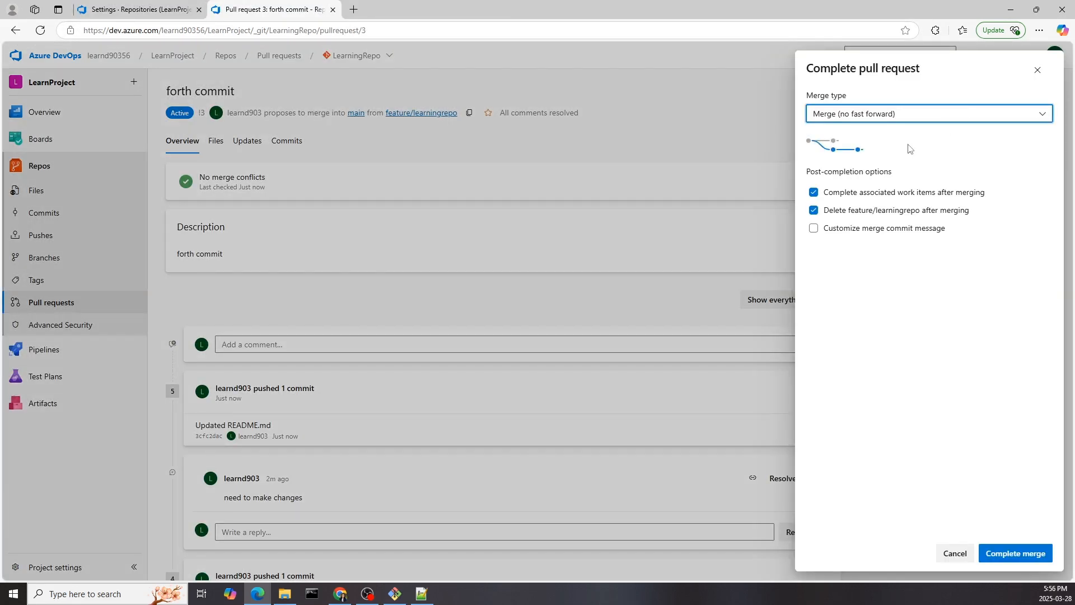
click(927, 114)
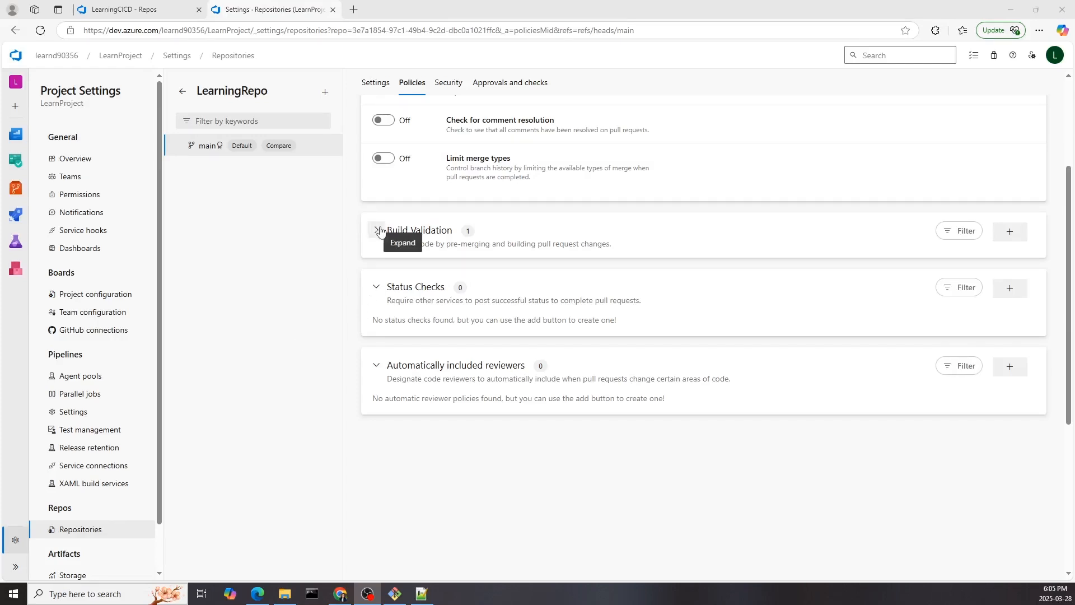
drag(493, 235, 389, 236)
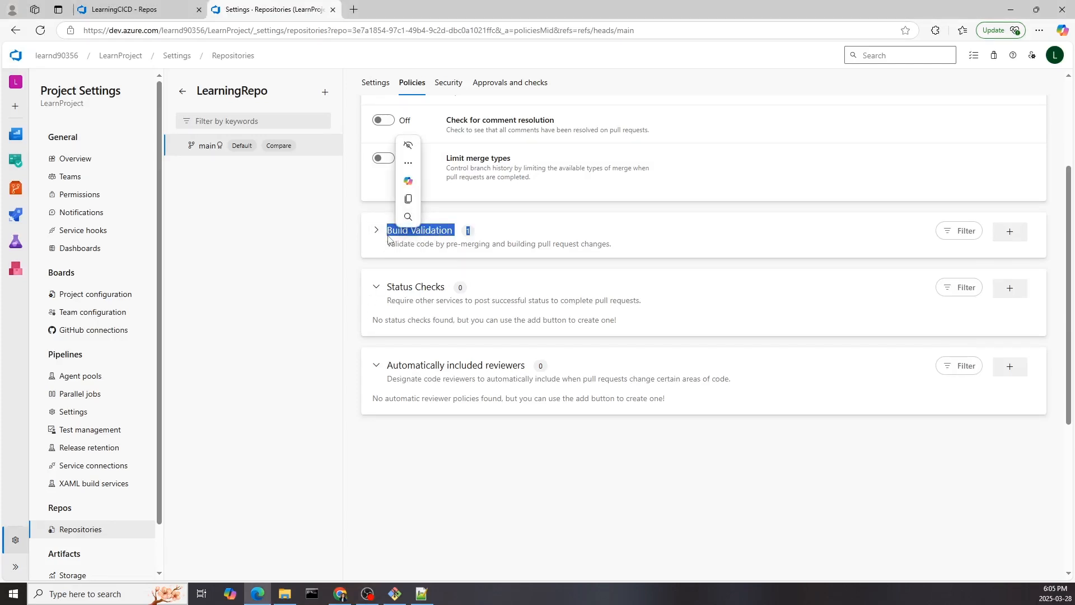
click(865, 234)
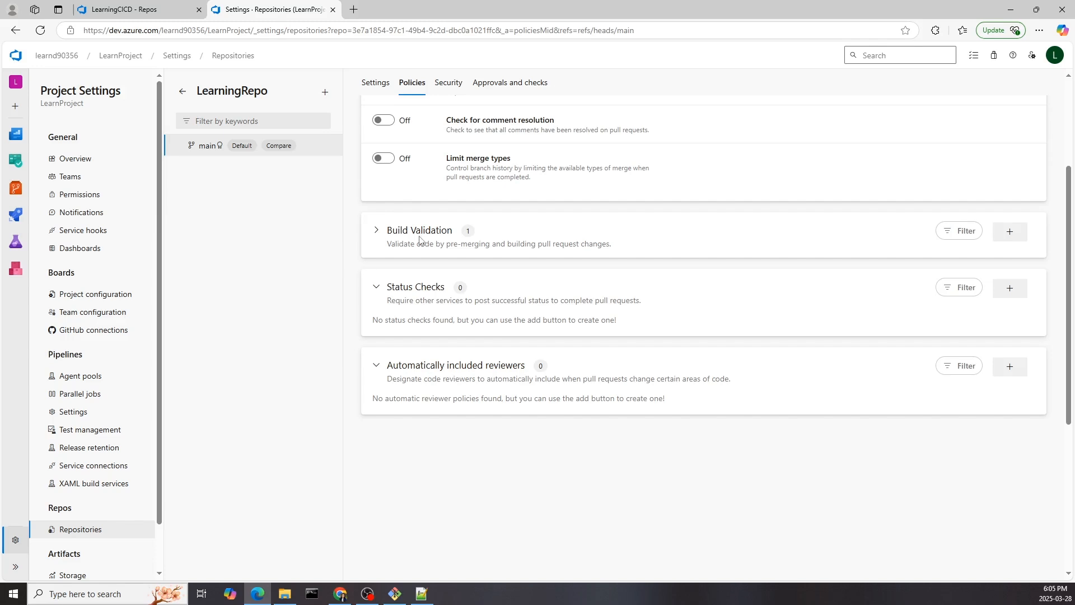
Open the branch policies of master in the LearningCICD repository and start adding a build validation policy
click(182, 91)
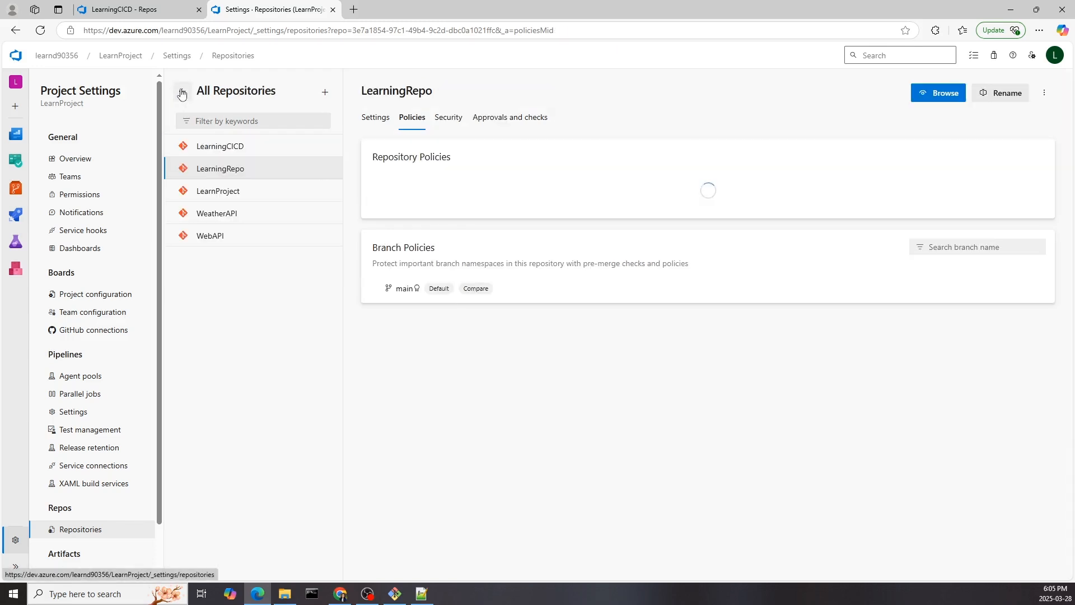
click(230, 147)
scroll(408, 513, down, 2)
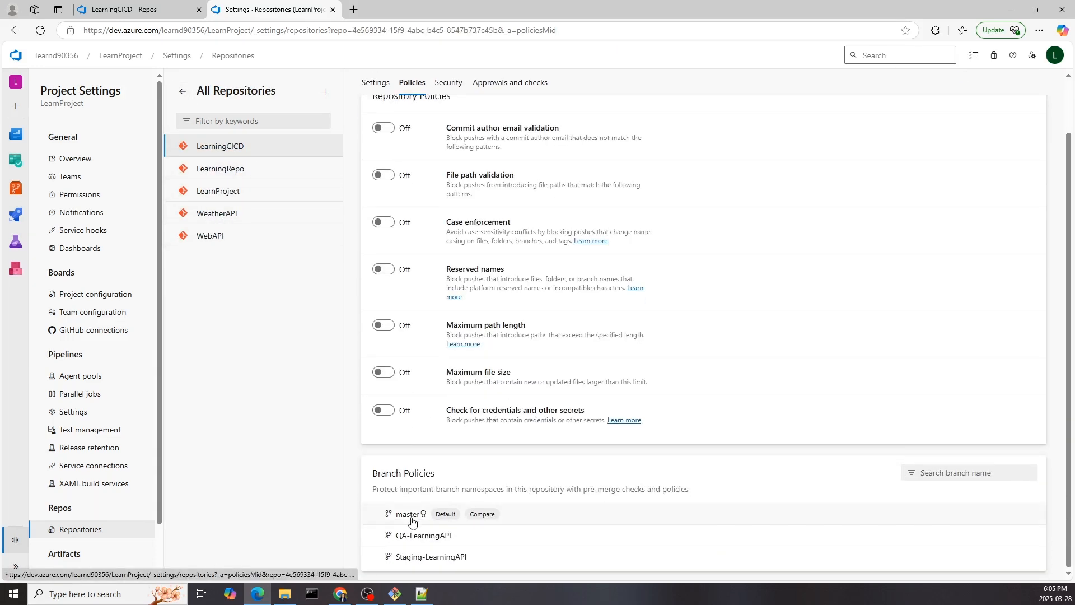
click(408, 513)
scroll(672, 280, down, 4)
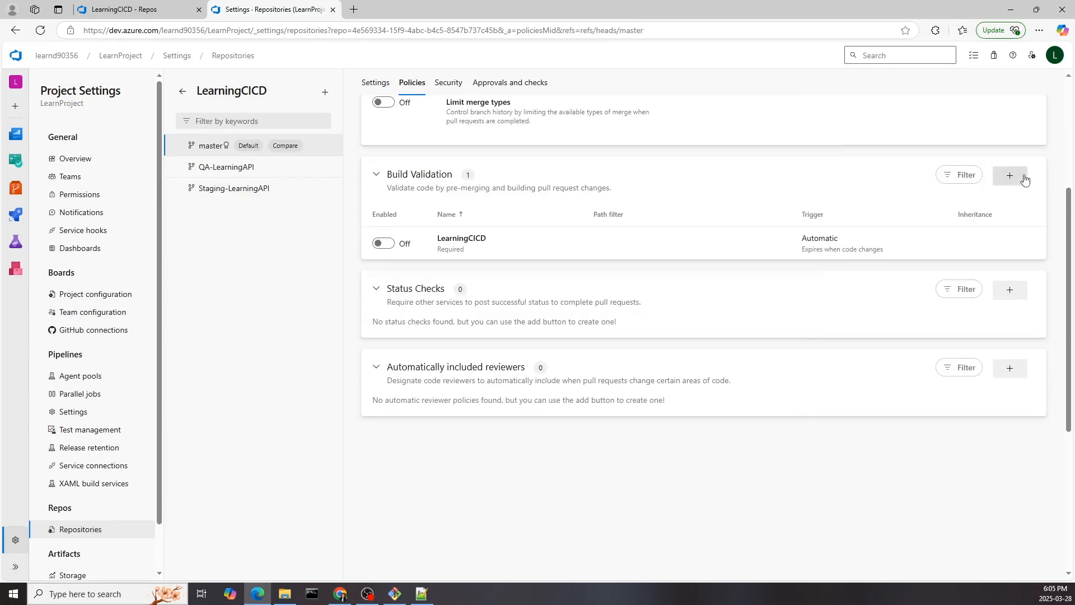
click(1017, 175)
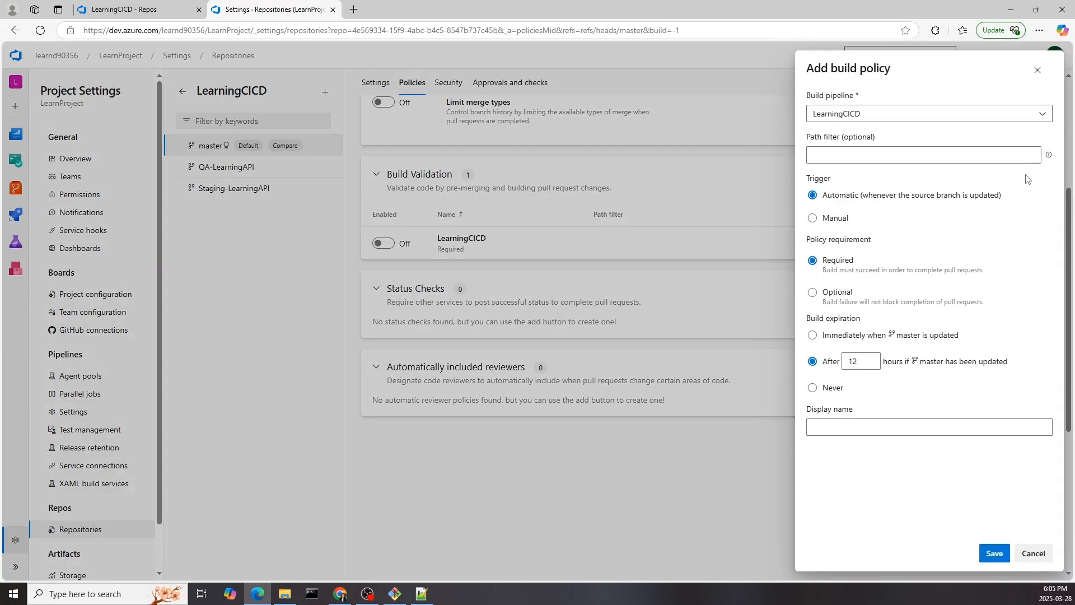
Examine the new build policy's pipeline, path filter and build expiration options: immediately, after a number of hours, and never
click(820, 120)
click(826, 140)
click(813, 335)
drag(824, 339, 976, 342)
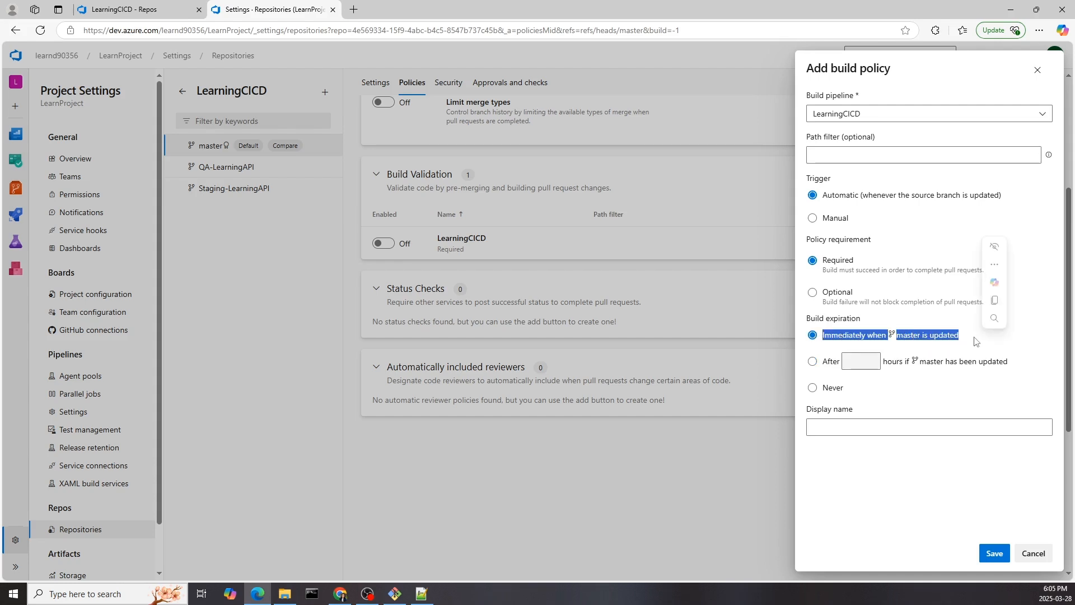
click(864, 383)
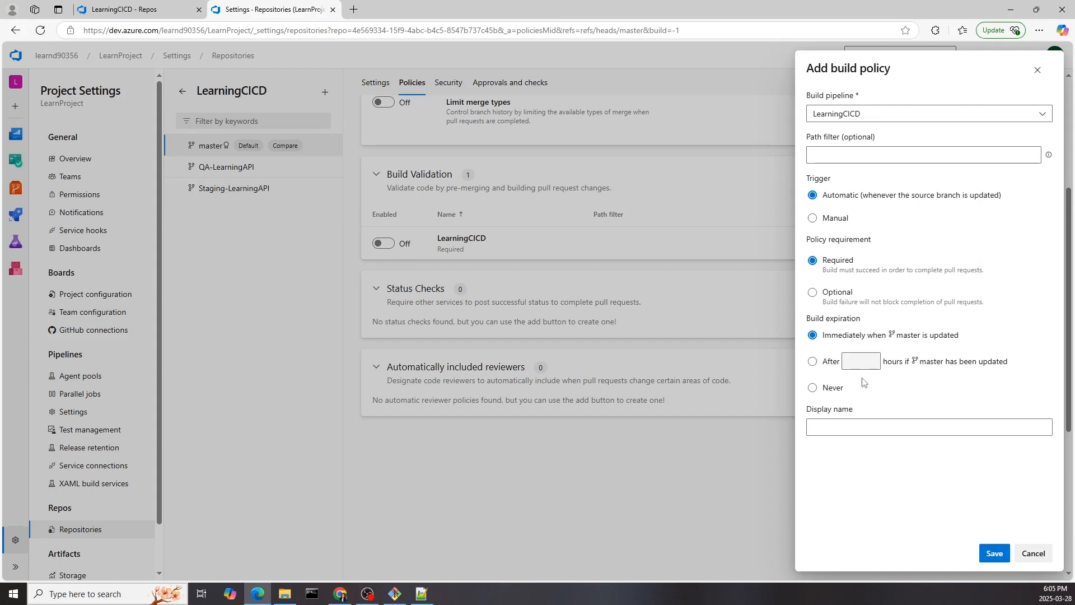
click(822, 364)
drag(869, 364, 843, 364)
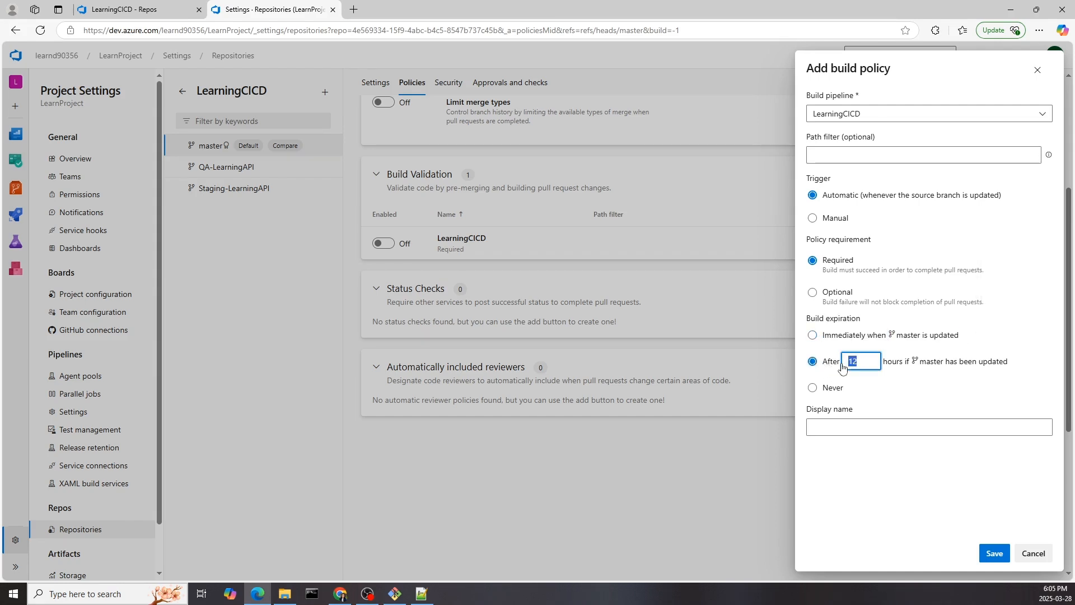
drag(1010, 365, 816, 361)
click(855, 391)
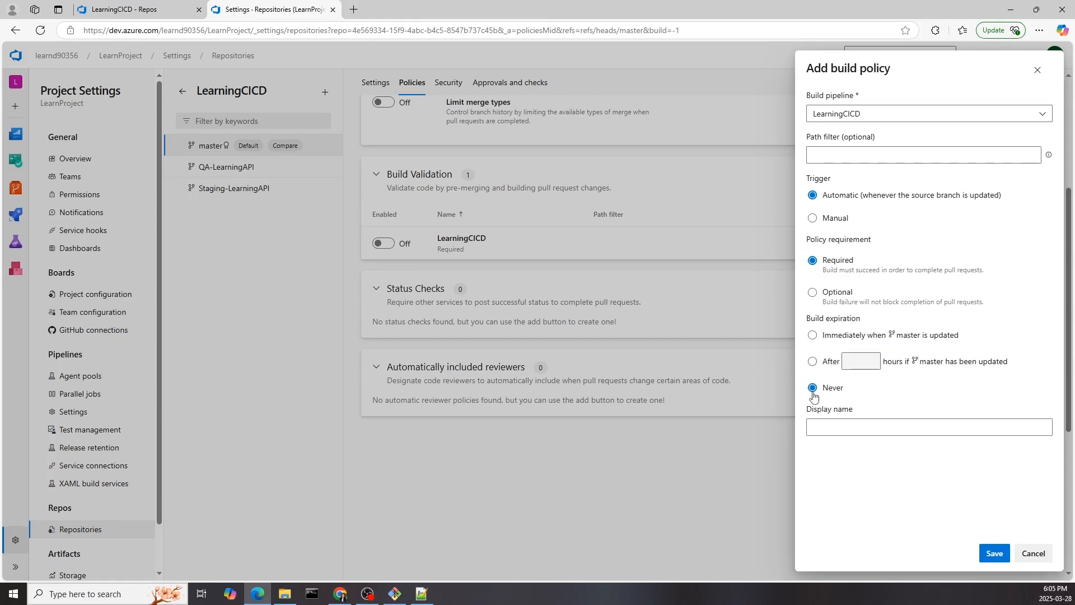
Set the LearningCICD build policy to expire after 2 hours if master has been updated, and save it
click(812, 361)
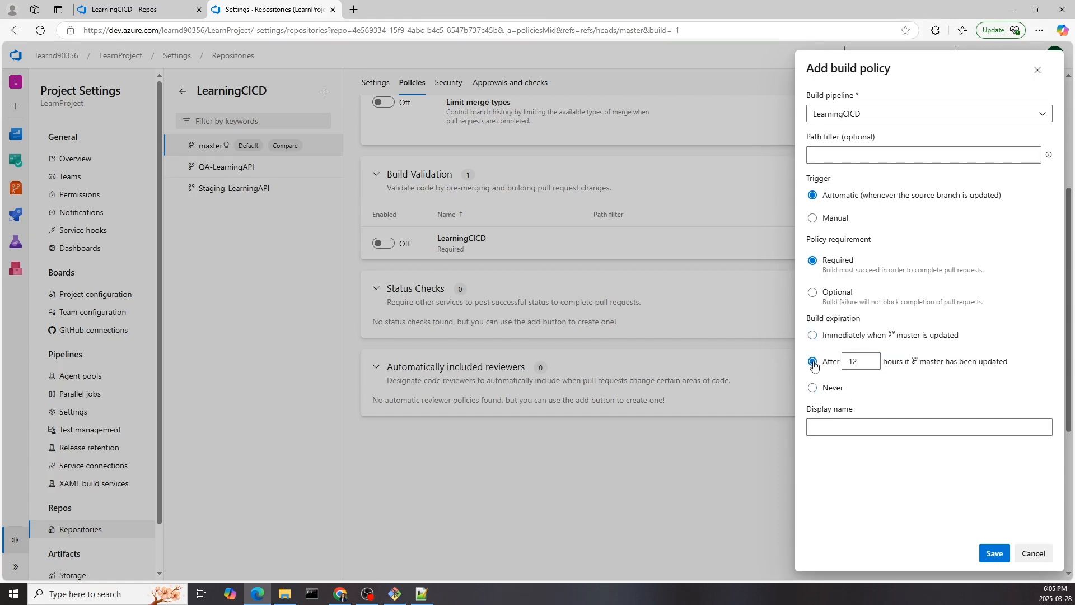
double_click(851, 365)
text(2)
click(828, 388)
click(822, 363)
double_click(854, 364)
text(2)
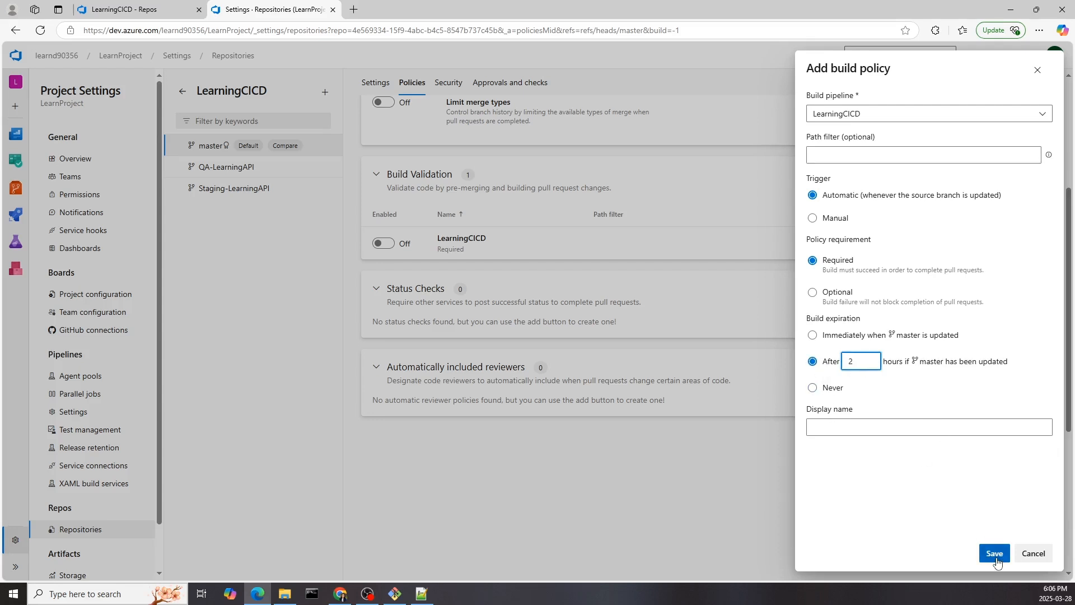
click(995, 554)
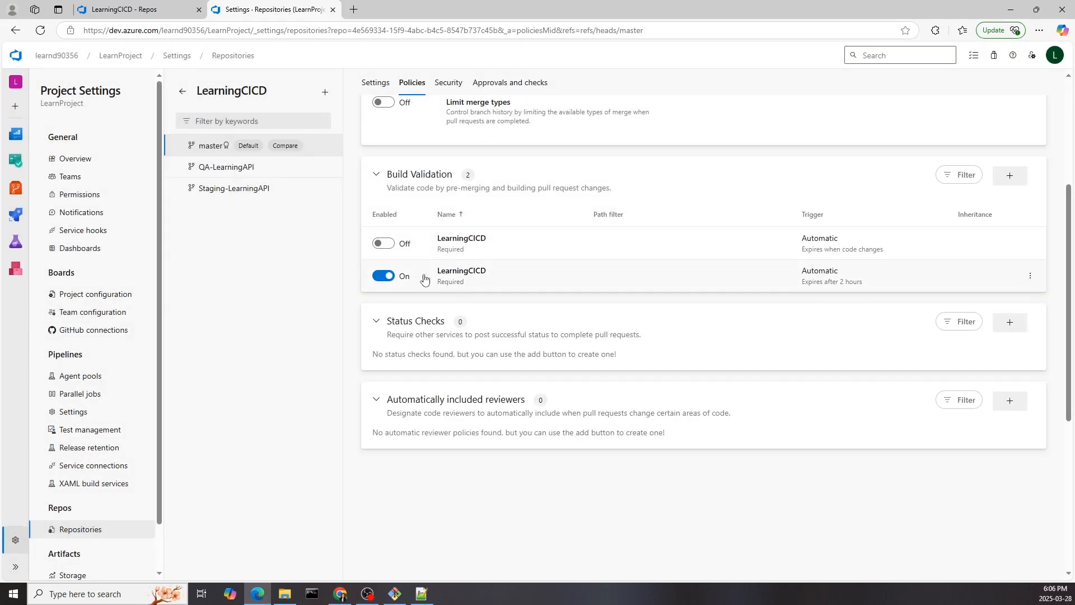
Open WeatherForecastController.cs from the LearningCICD Controllers folder on the QA-LearningAPI branch for editing
click(141, 10)
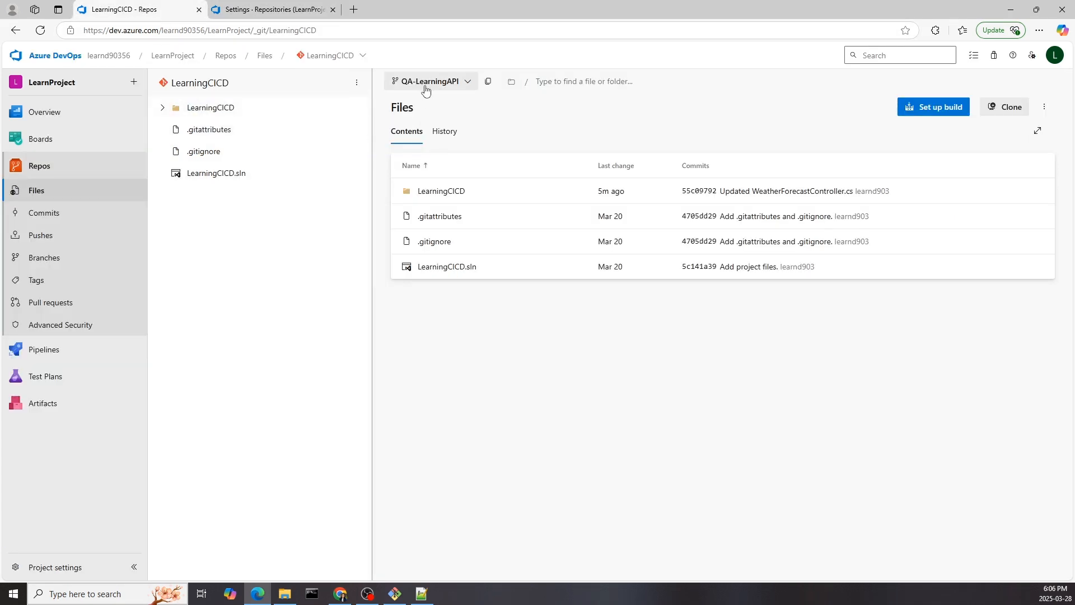
click(162, 107)
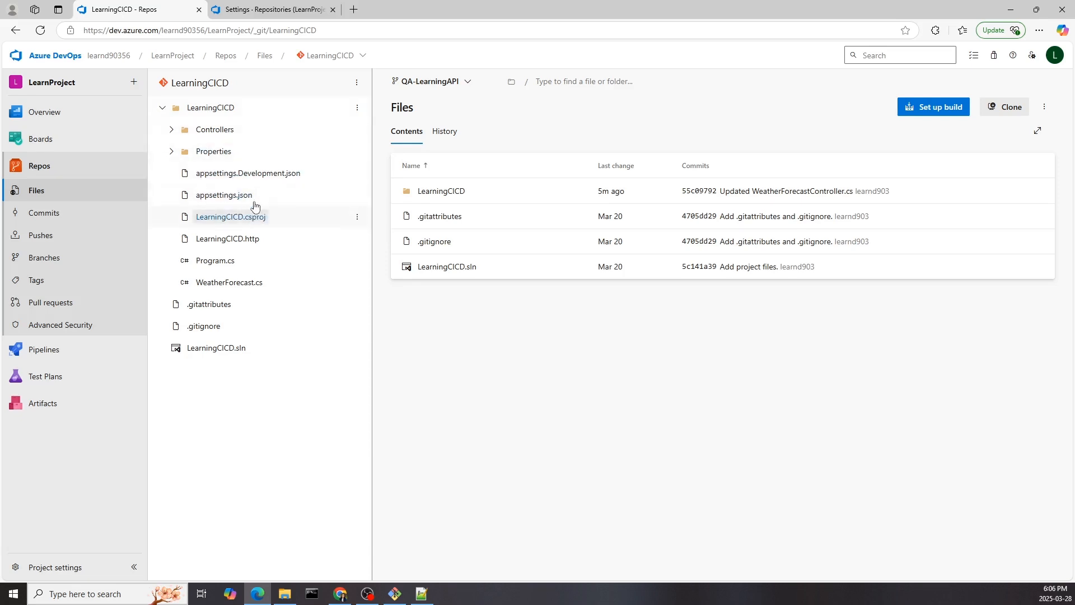
click(172, 131)
click(234, 154)
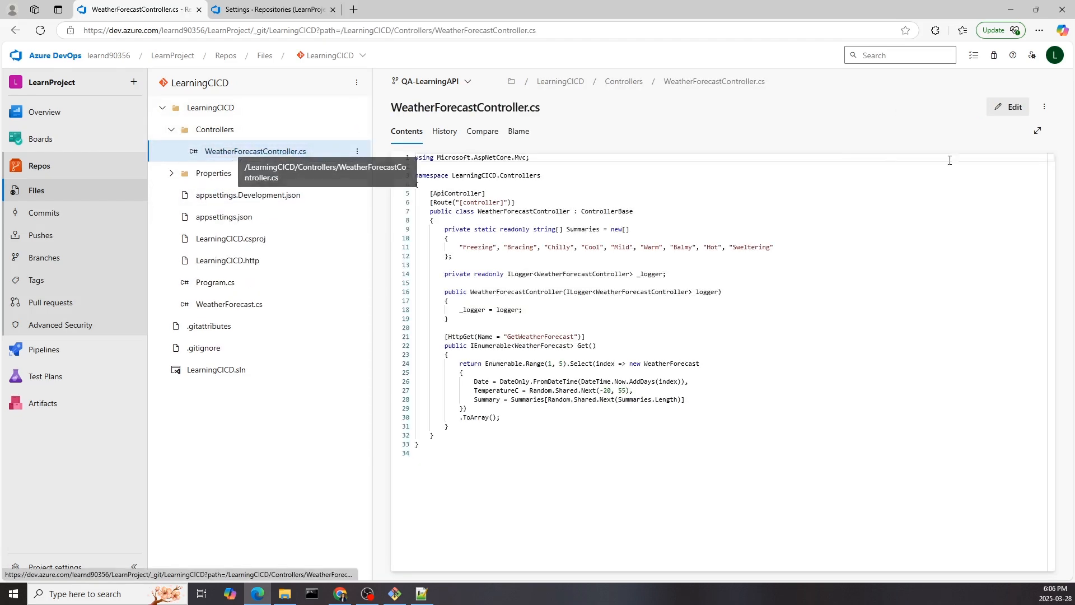
click(995, 108)
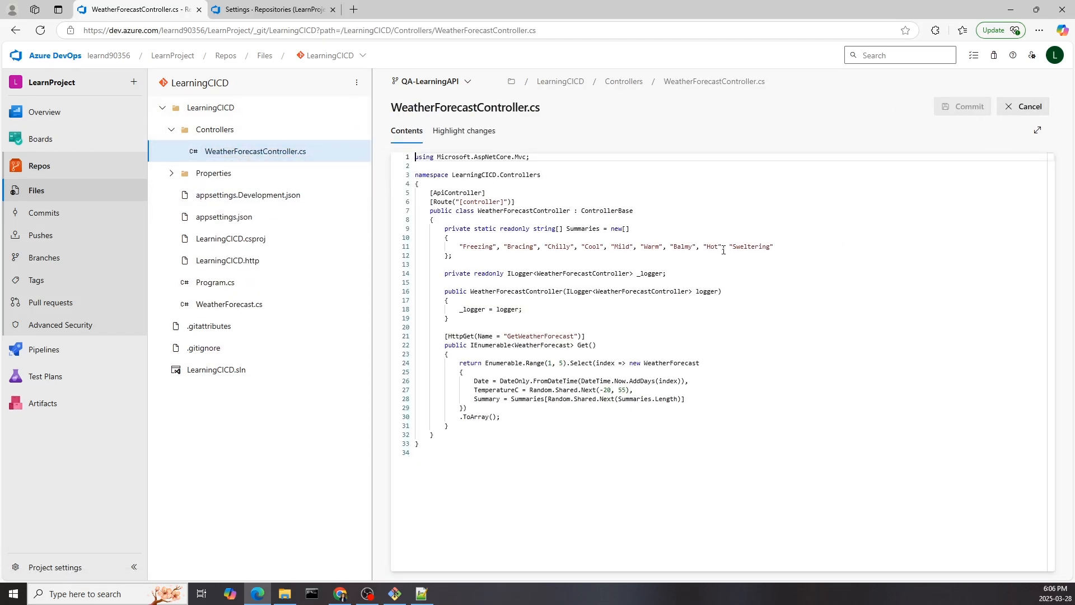
Create the pull request "Updated WeatherForecastController.cs" from QA-LearningAPI into master
click(50, 302)
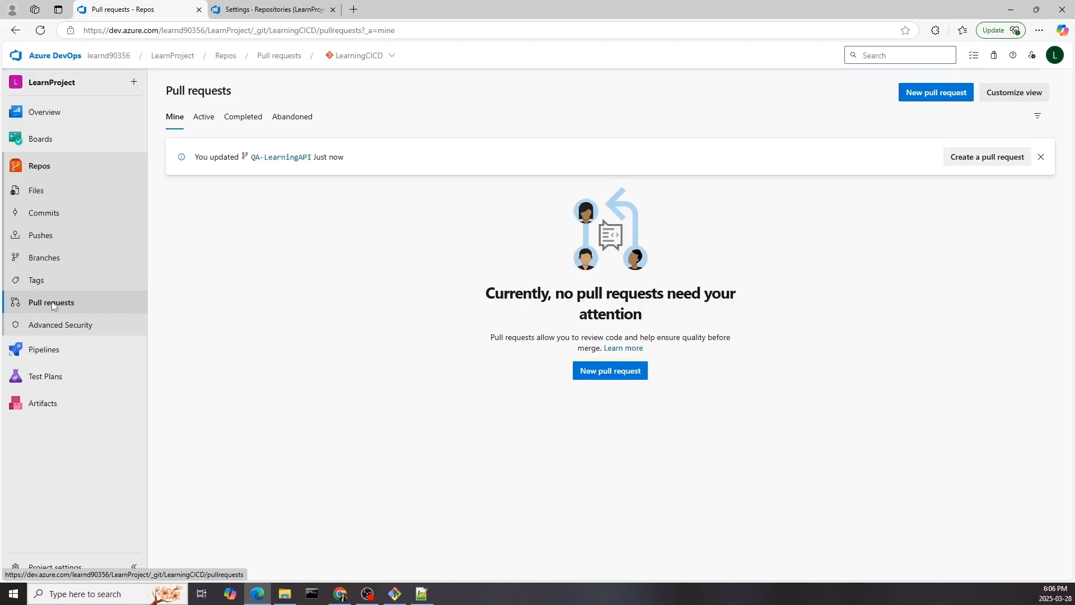
drag(194, 157, 377, 167)
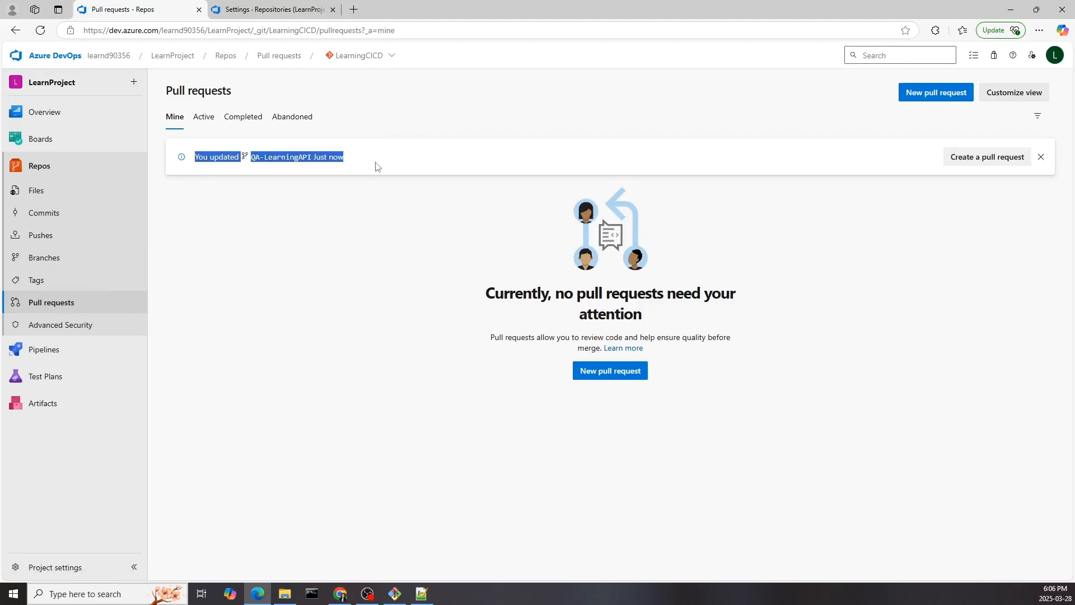
click(998, 163)
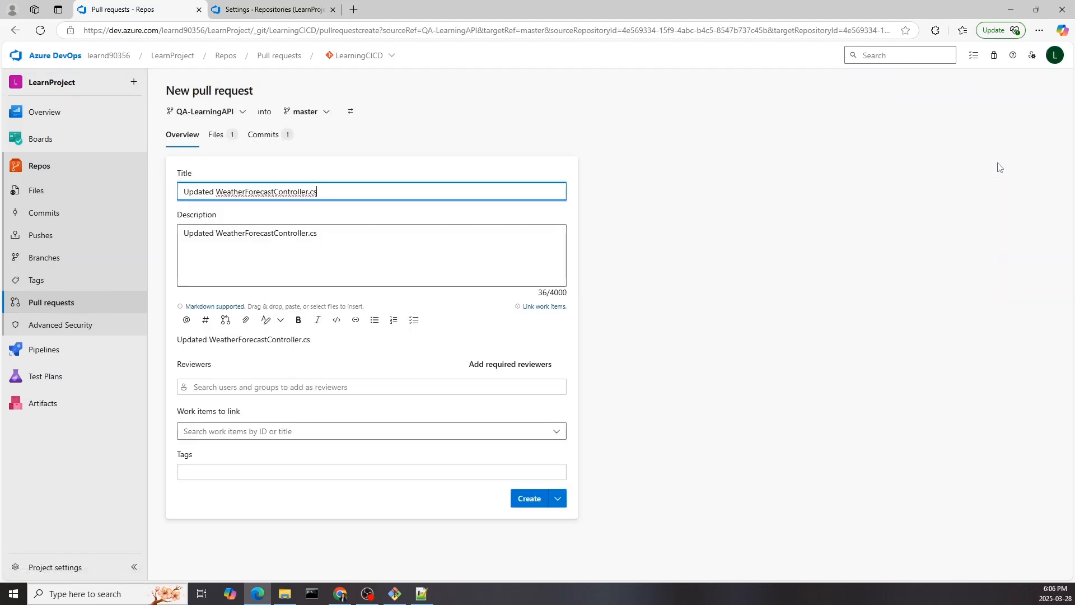
click(524, 502)
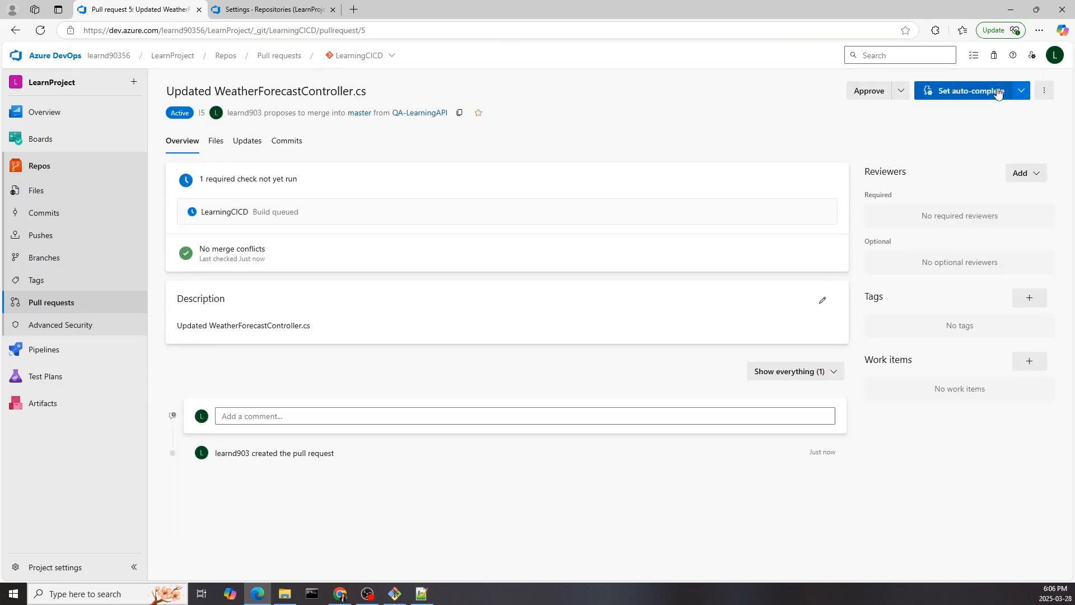
Check whether the pull request's completion dialog allows merging, and review its required and optional checks
click(1022, 92)
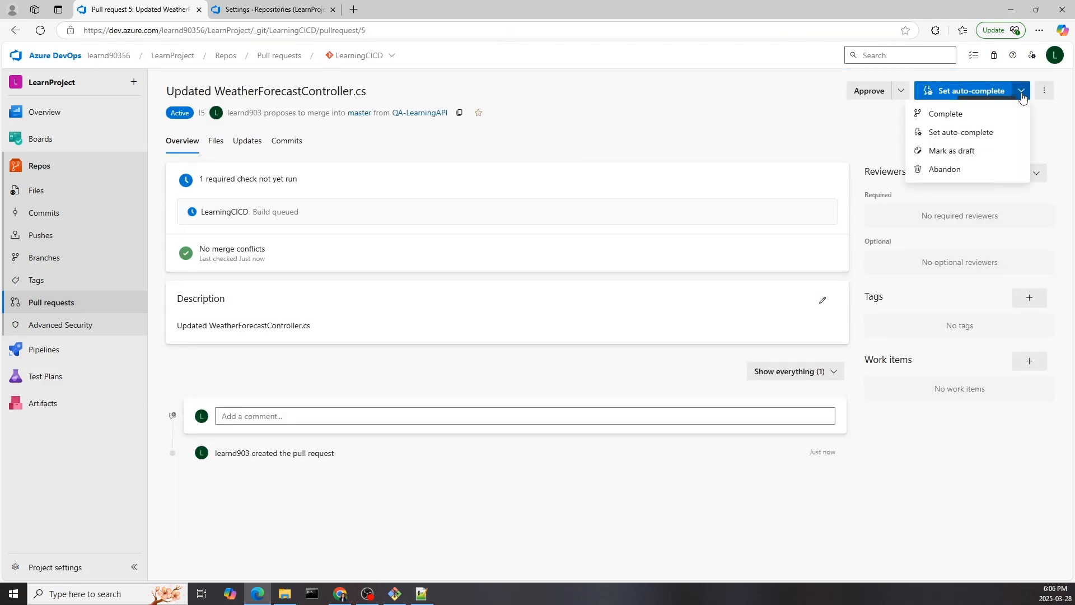
click(966, 114)
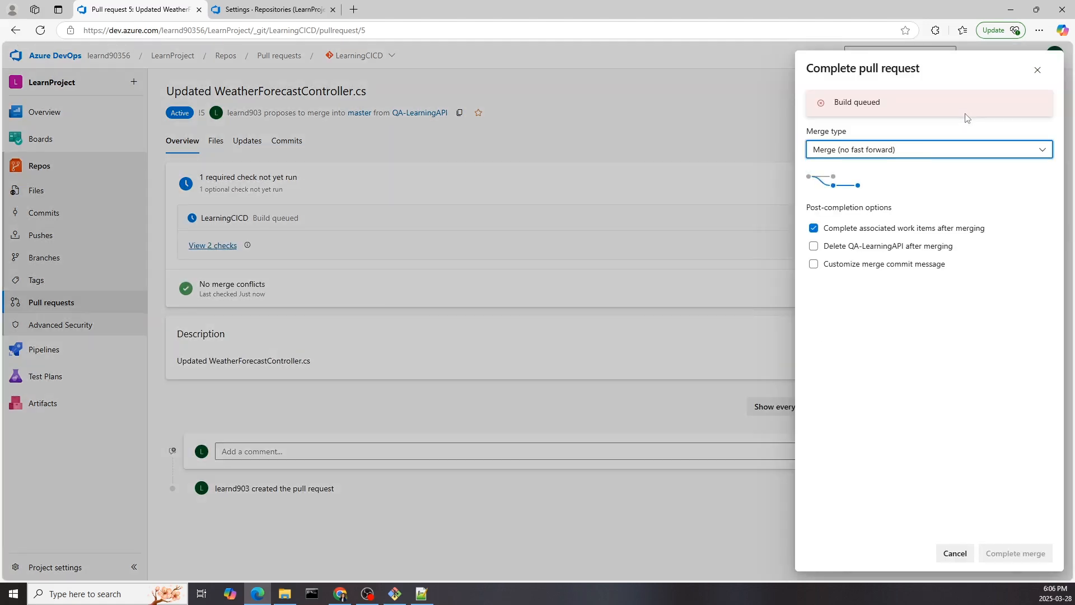
drag(834, 102, 886, 105)
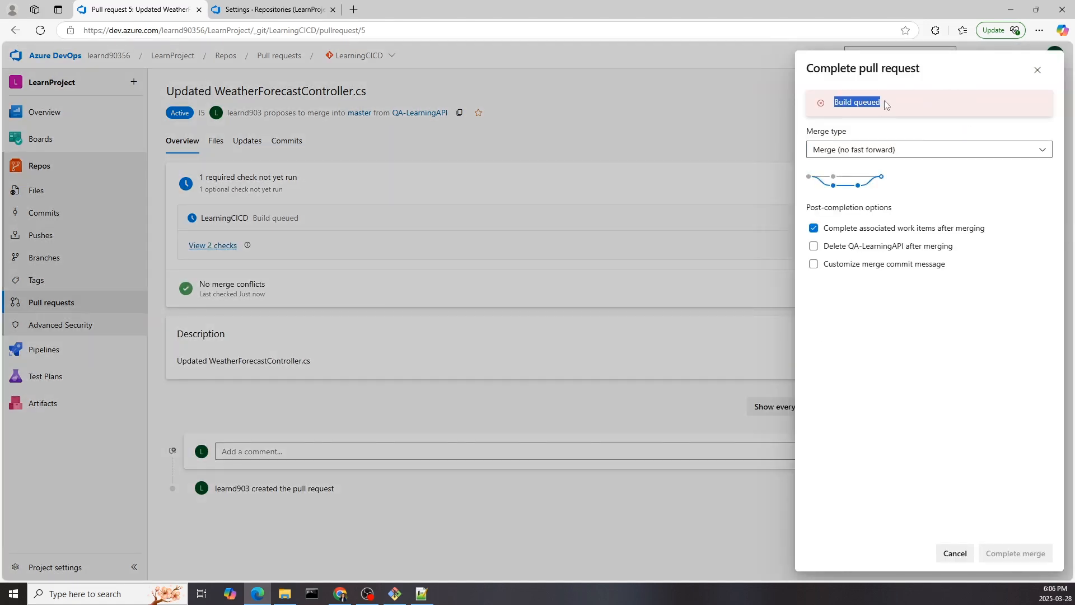
click(1038, 70)
drag(200, 177, 311, 178)
click(222, 247)
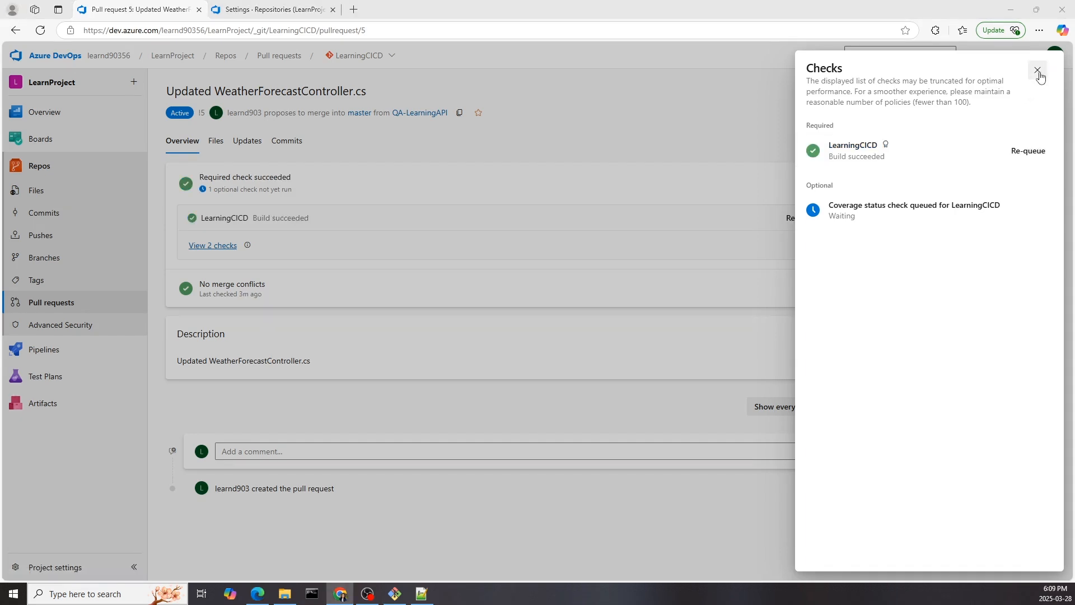
click(1038, 70)
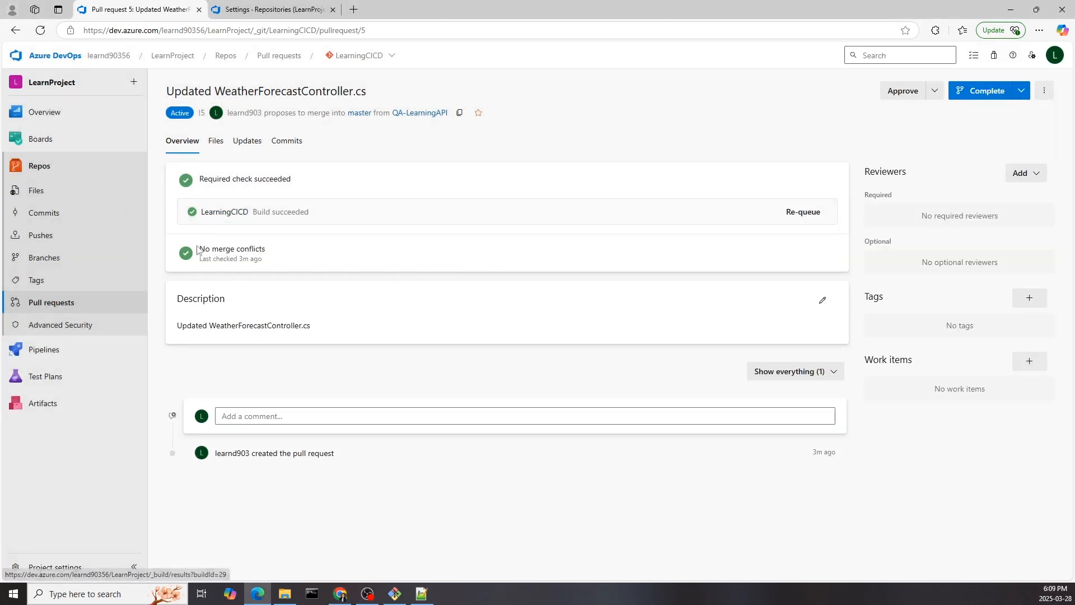
Review the pull request's check and conflict status and complete it with Merge (no fast forward)
drag(199, 250, 289, 253)
drag(228, 178, 289, 181)
click(394, 191)
click(980, 99)
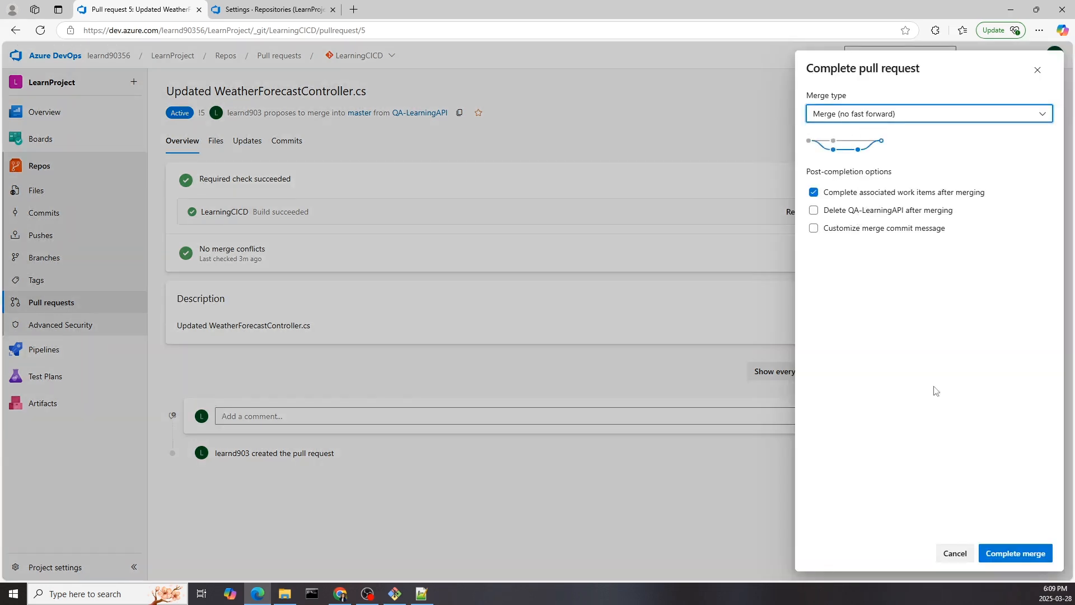
click(1006, 557)
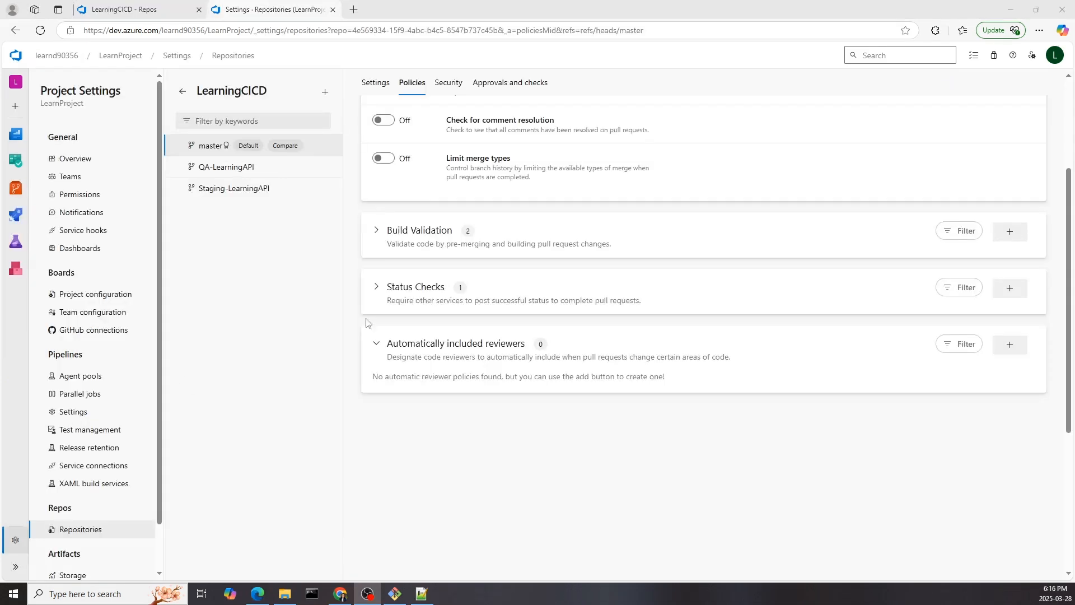
Expand master's Status Checks policies in LearningCICD and start adding a status policy
click(375, 288)
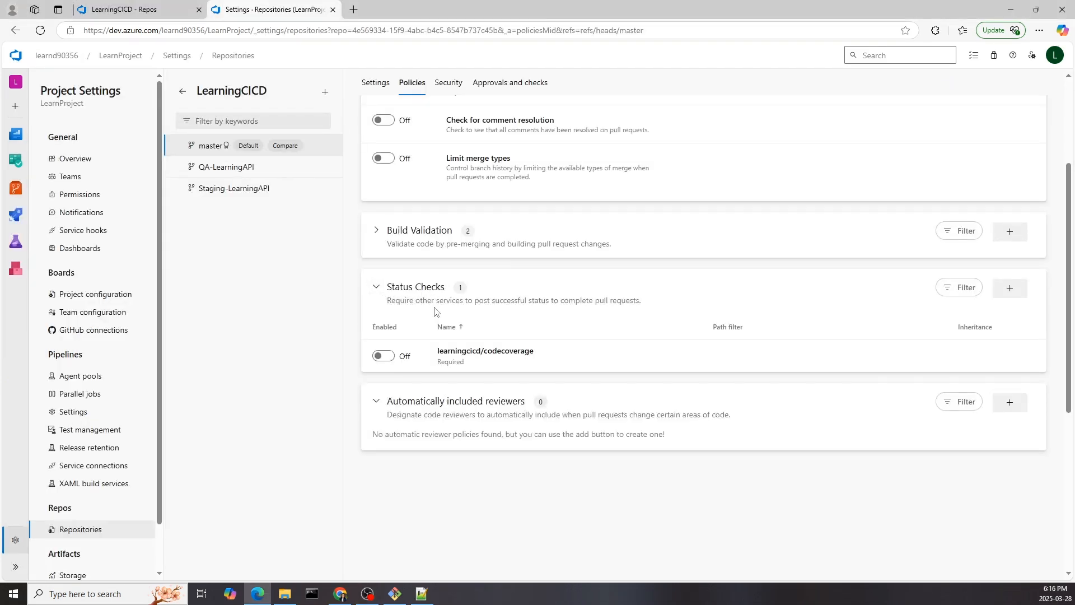
drag(386, 307, 660, 314)
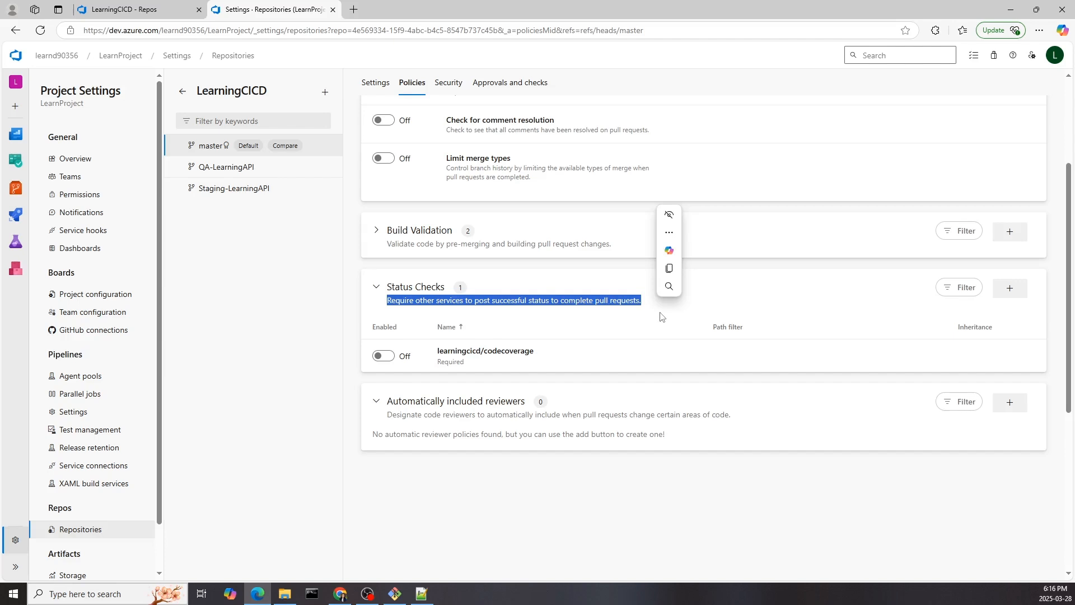
click(1010, 288)
Add "hot" after "Balmy" in the Summaries array of WeatherForecastController.cs on QA-LearningAPI and commit the change
click(124, 9)
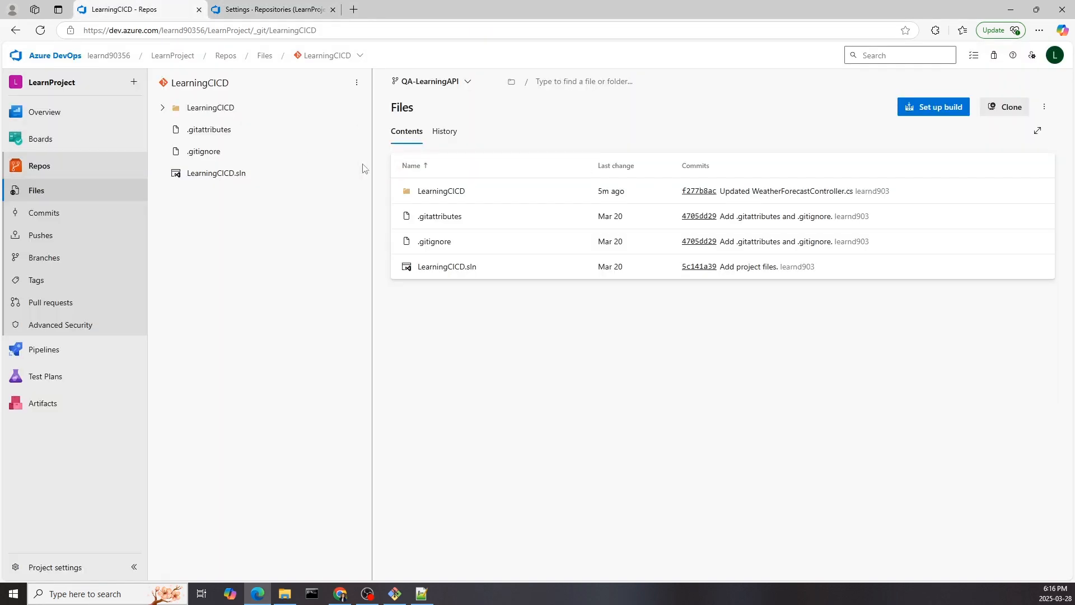
click(166, 109)
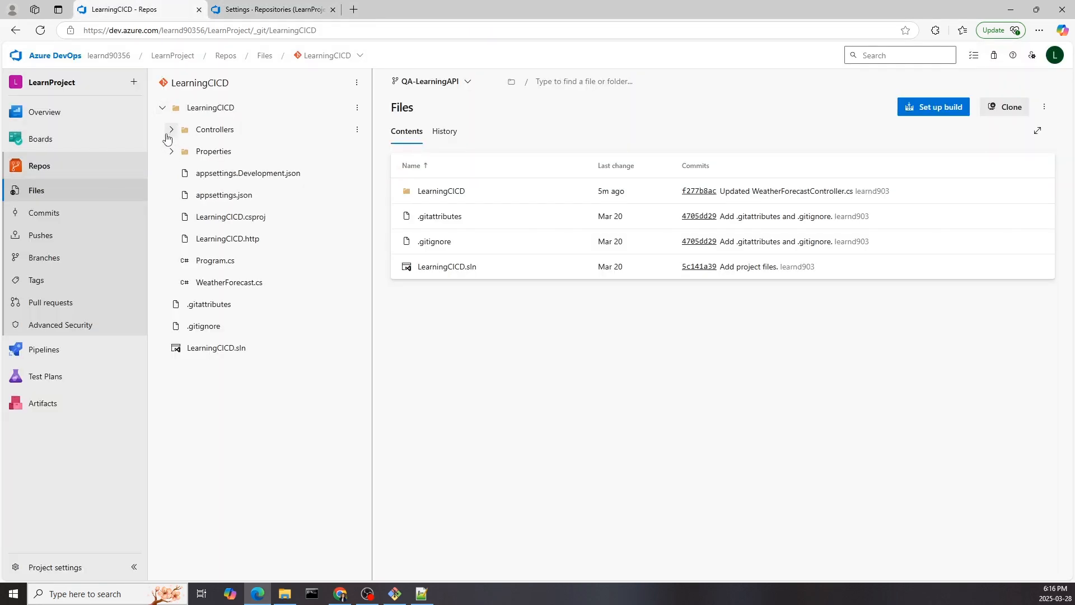
click(171, 129)
click(255, 151)
click(1011, 106)
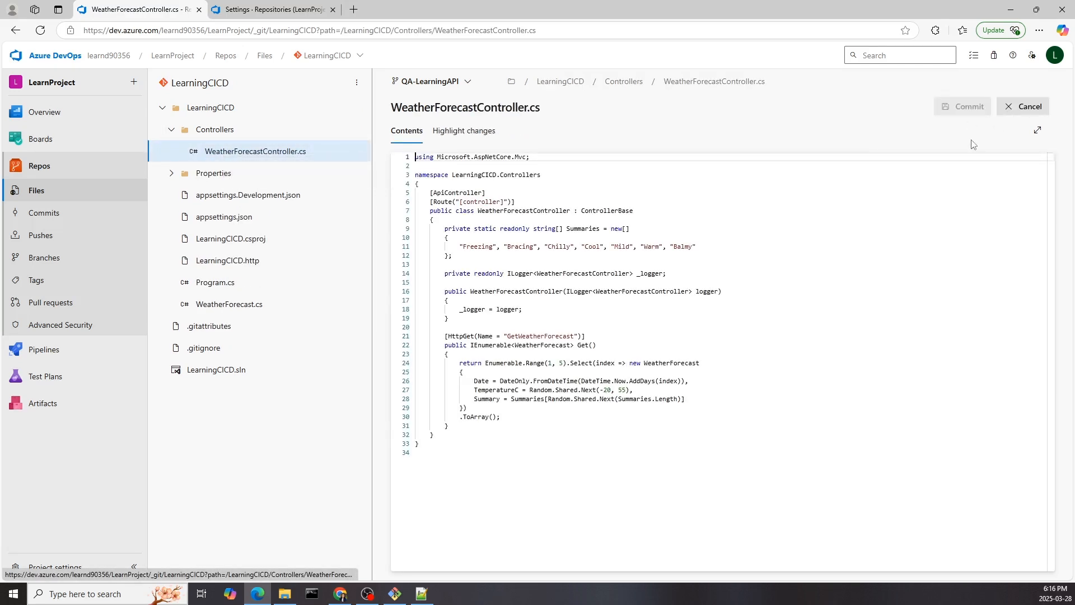
click(722, 251)
text(,"hot")
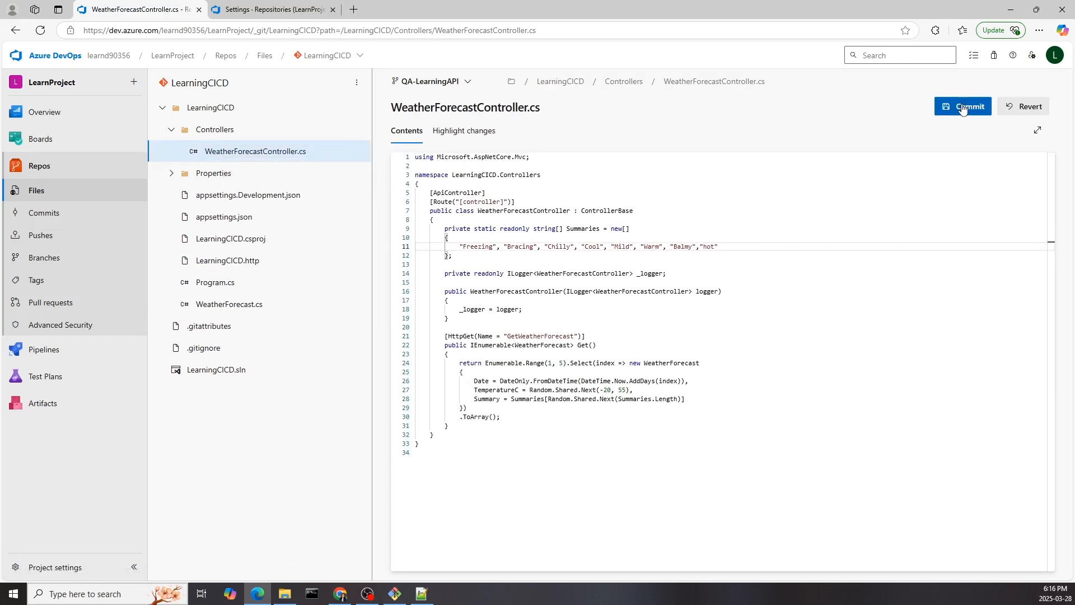
click(962, 107)
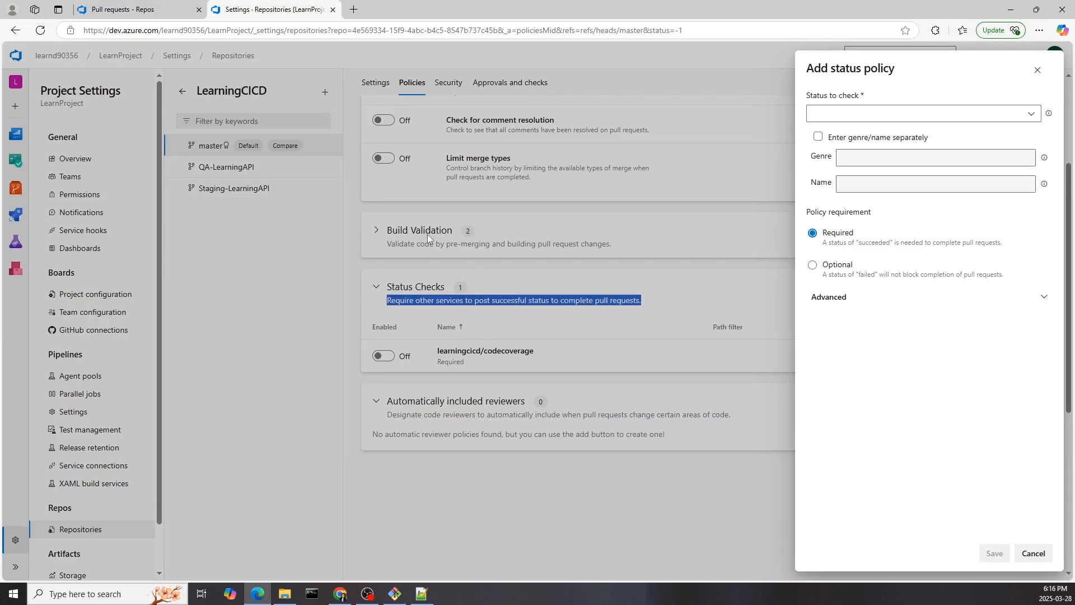
Select learningcicd/codecoverage as the status to check and examine the advanced options for which identities can post this status
click(837, 114)
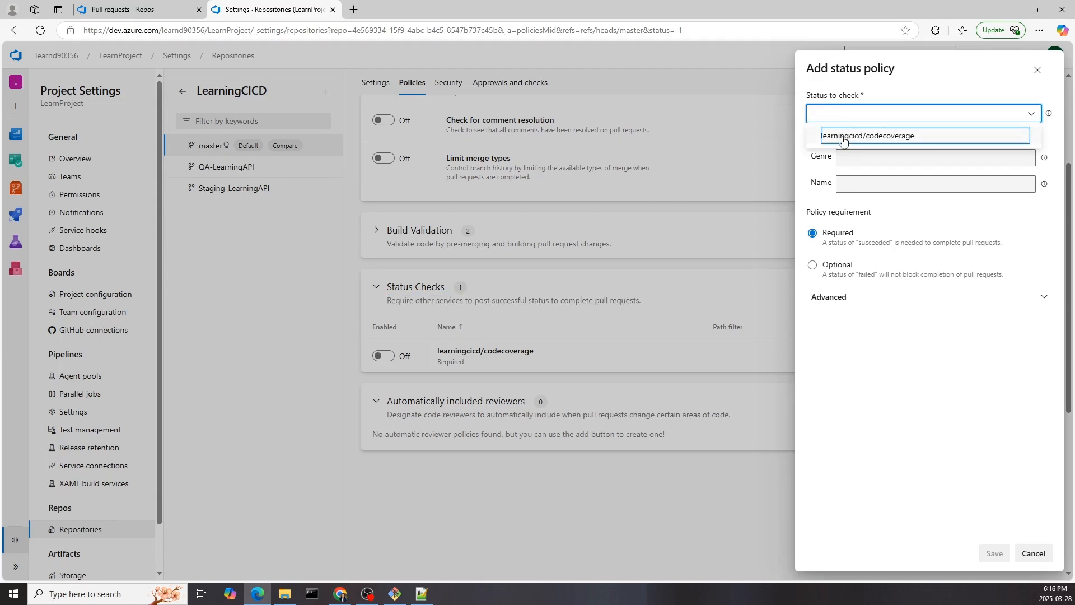
click(844, 138)
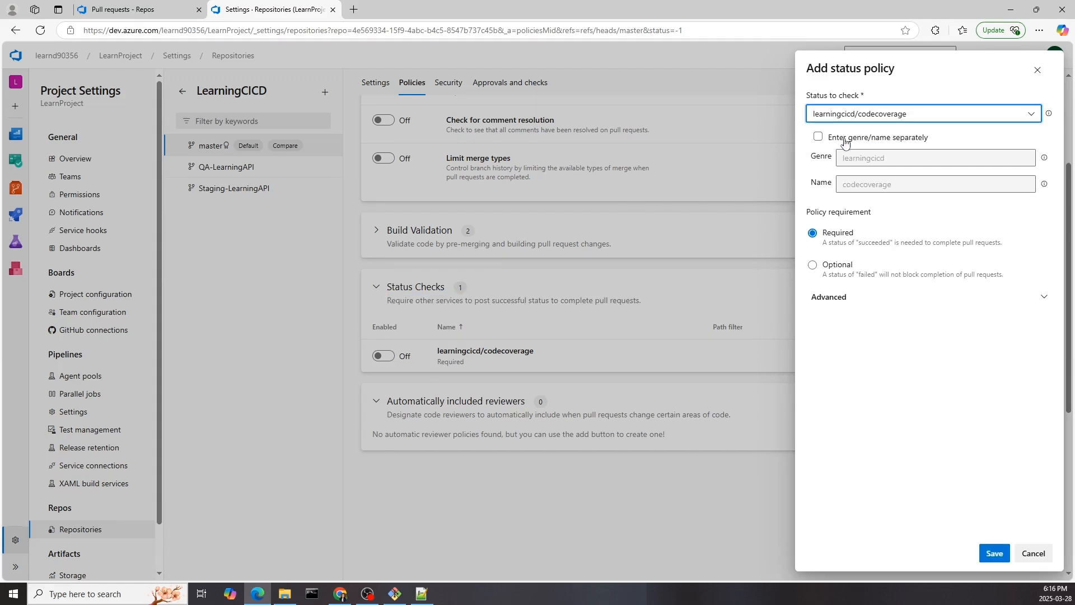
click(835, 302)
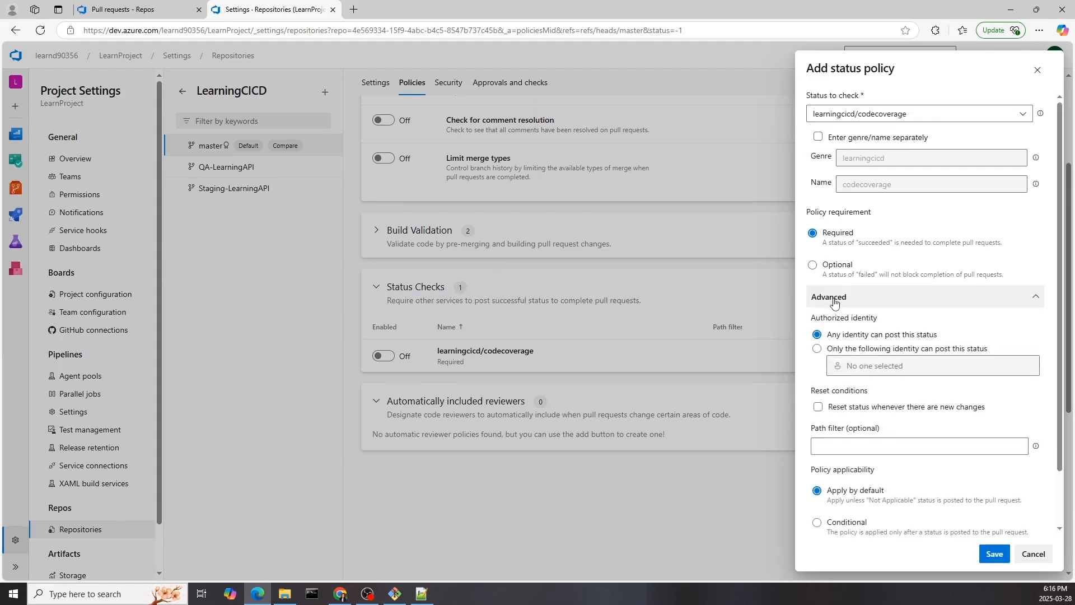
drag(827, 336, 957, 341)
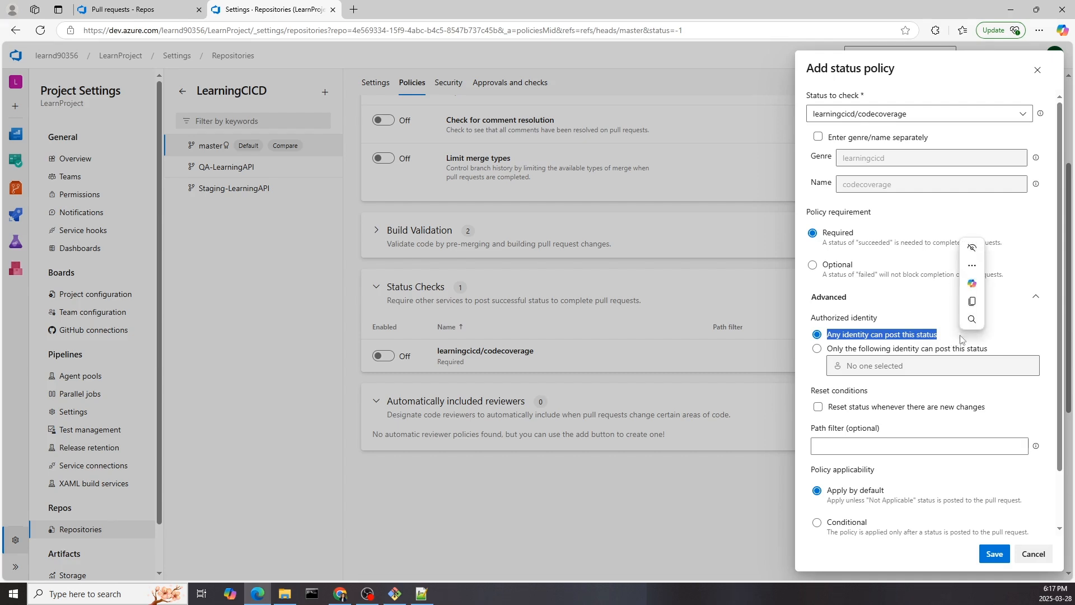
click(930, 336)
scroll(930, 336, down, 1)
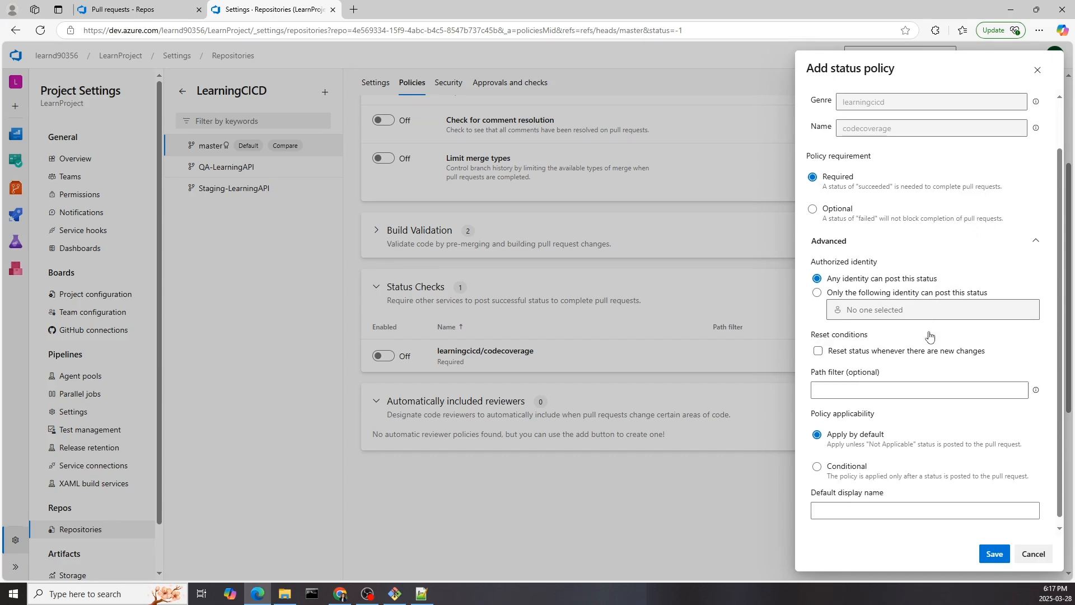
drag(828, 293, 981, 305)
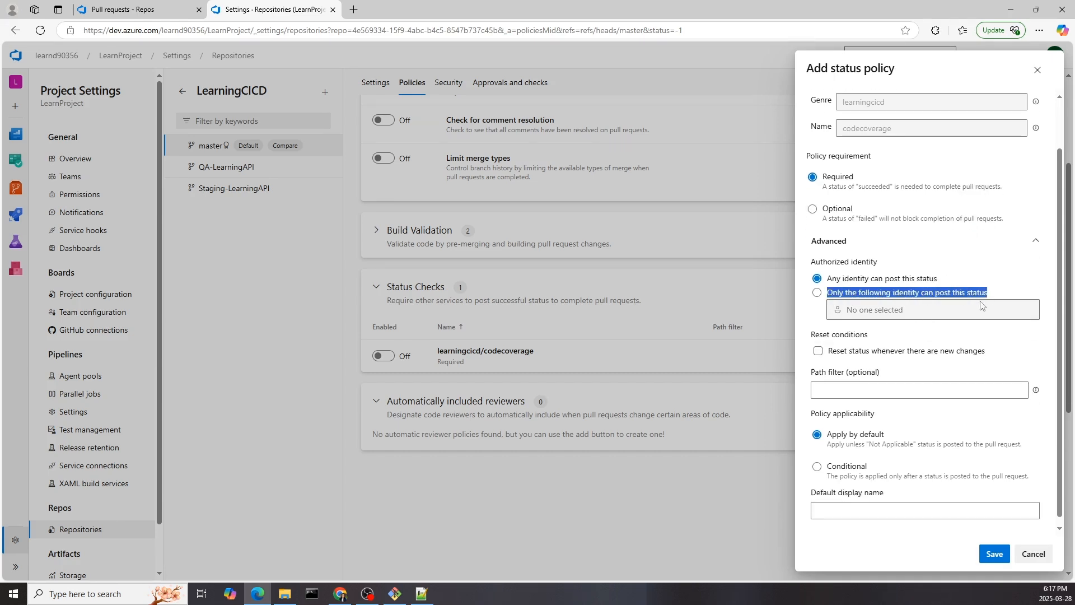
click(818, 293)
click(856, 310)
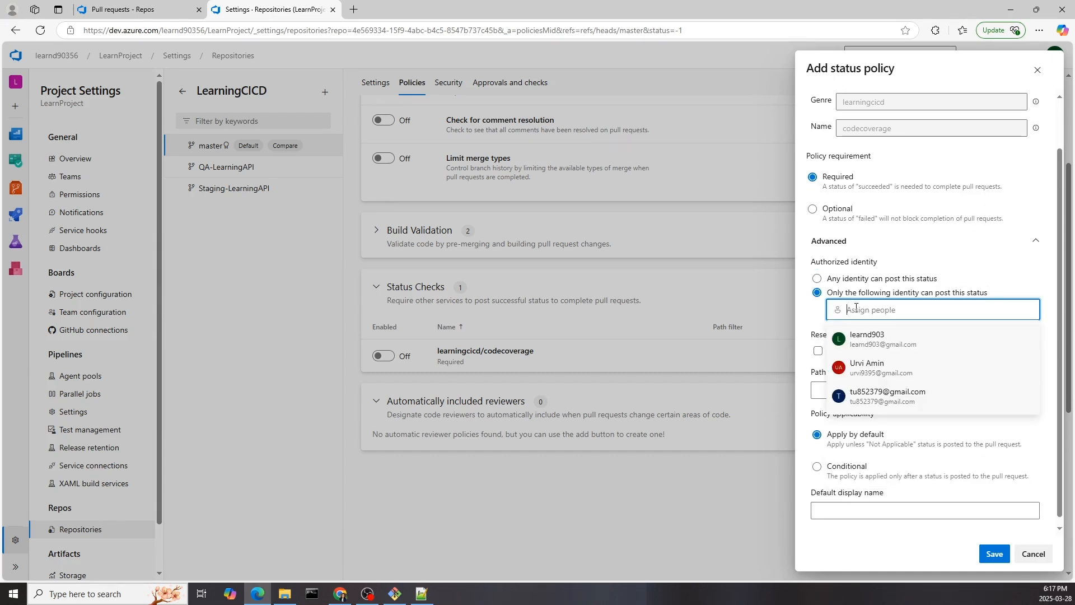
click(817, 279)
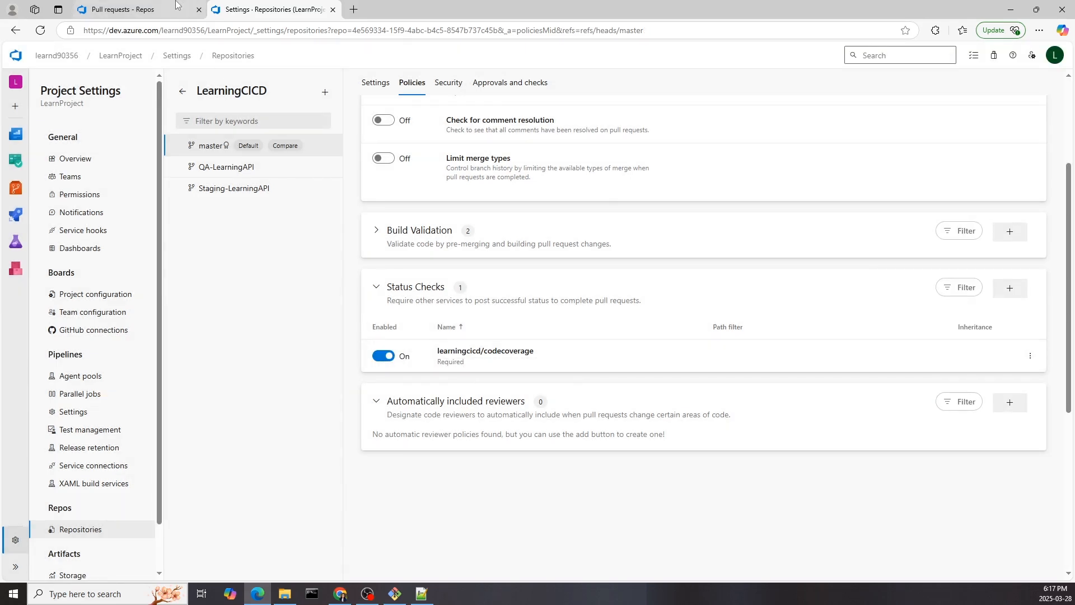
Create a pull request from QA-LearningAPI into master and review its required learningcicd/codecoverage check
click(187, 6)
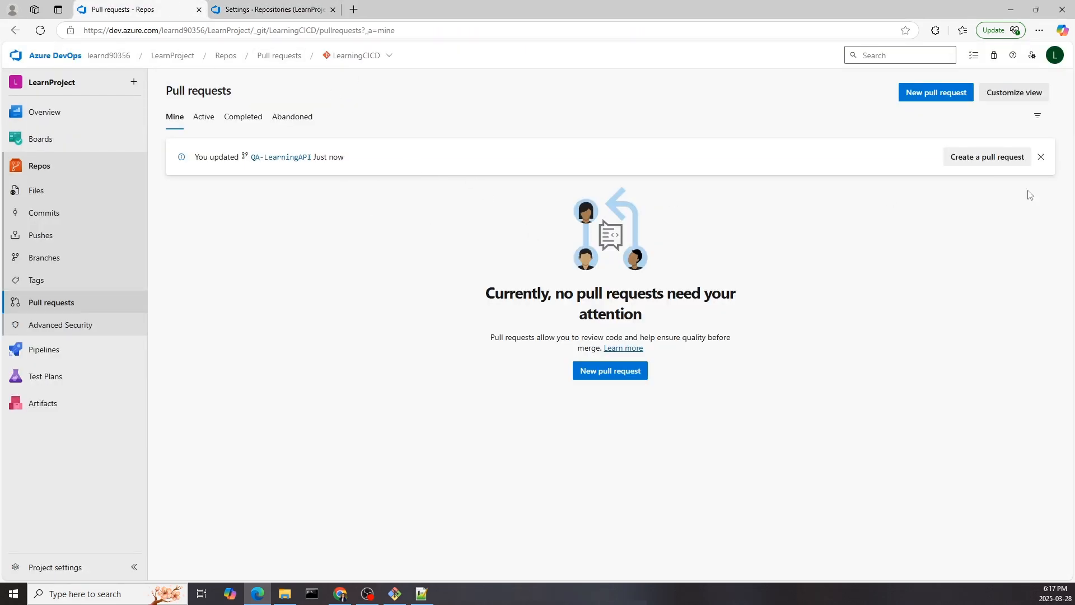
click(983, 159)
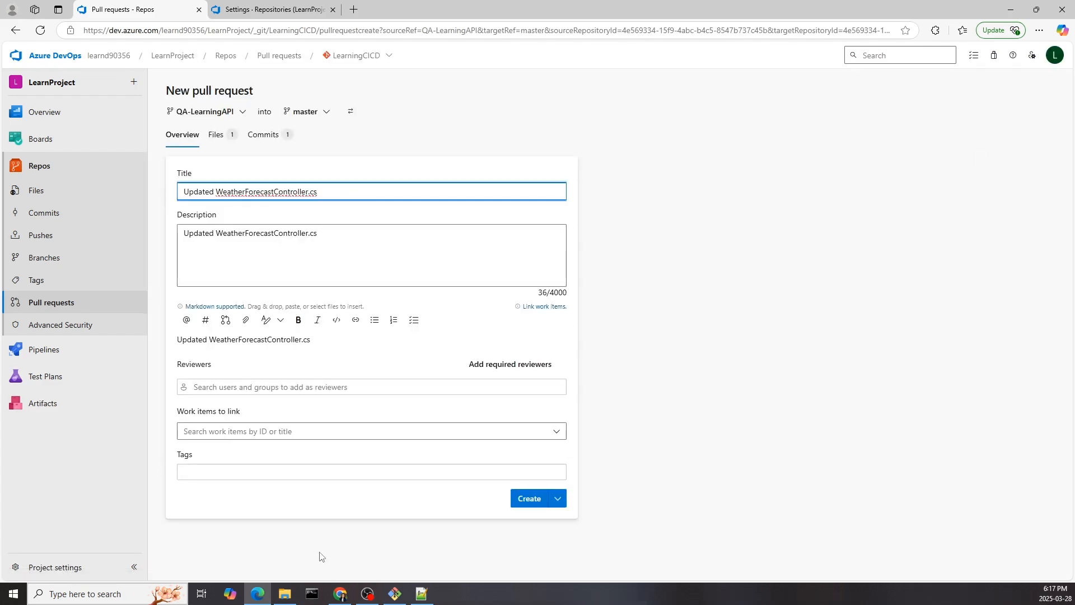
click(529, 501)
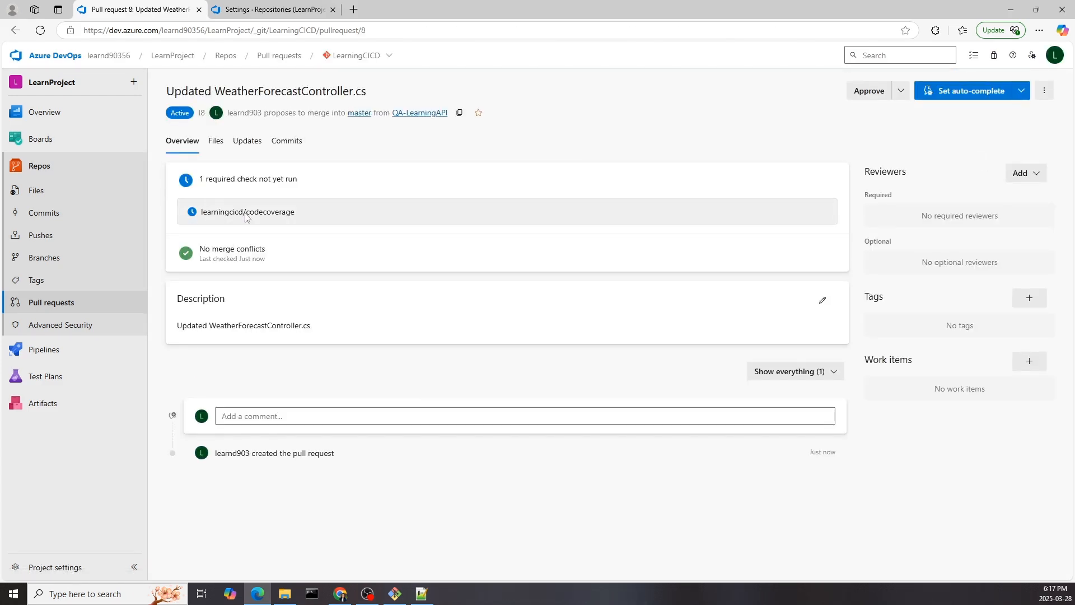
drag(298, 179, 200, 180)
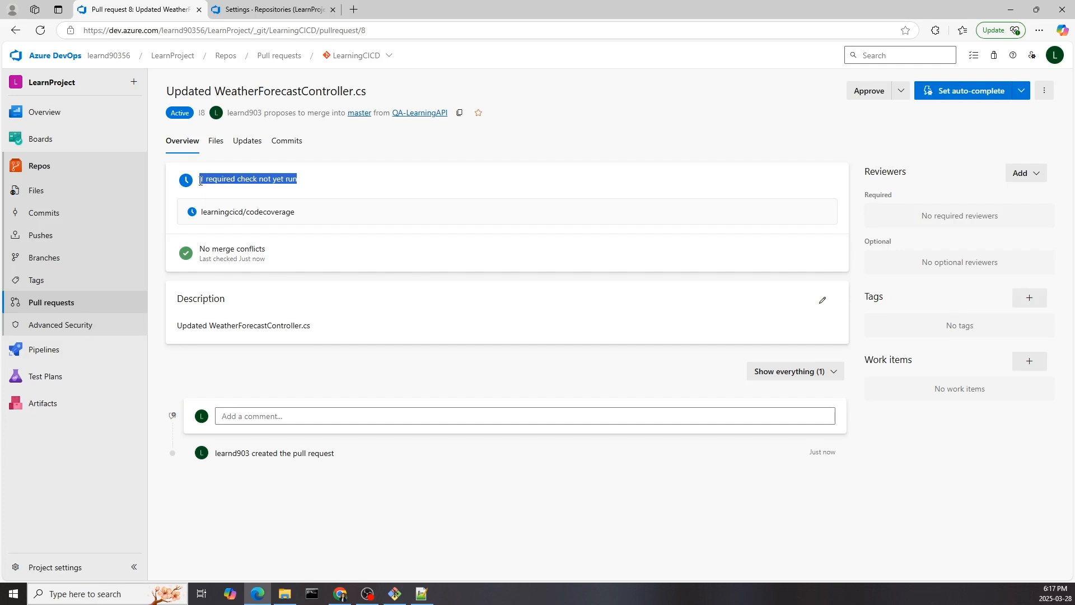
click(304, 186)
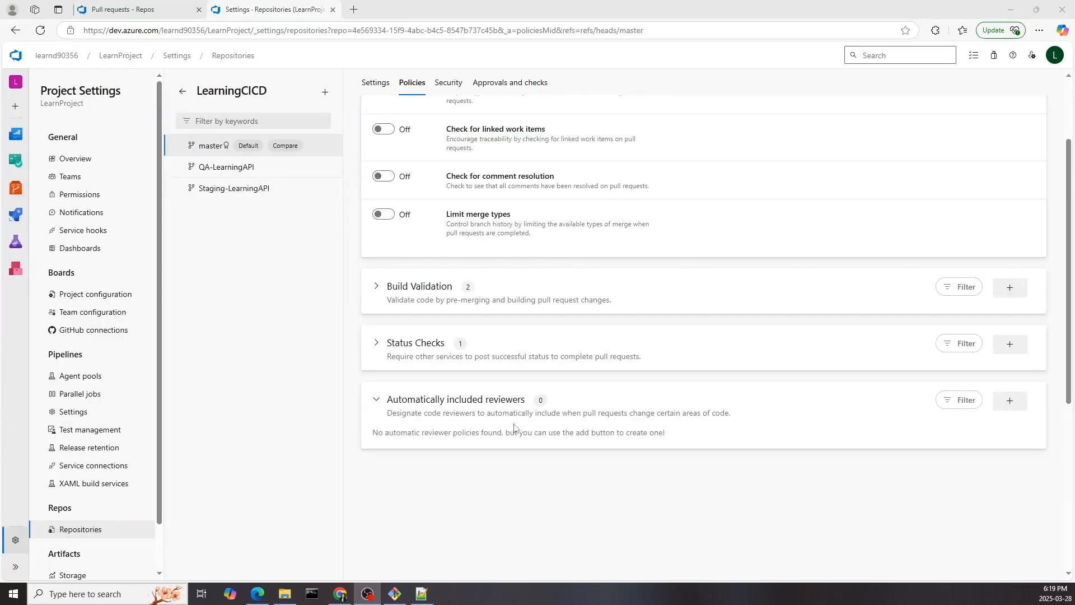
Start an automatically included reviewers policy for master with the signed-in account as a Required reviewer
drag(391, 399, 527, 404)
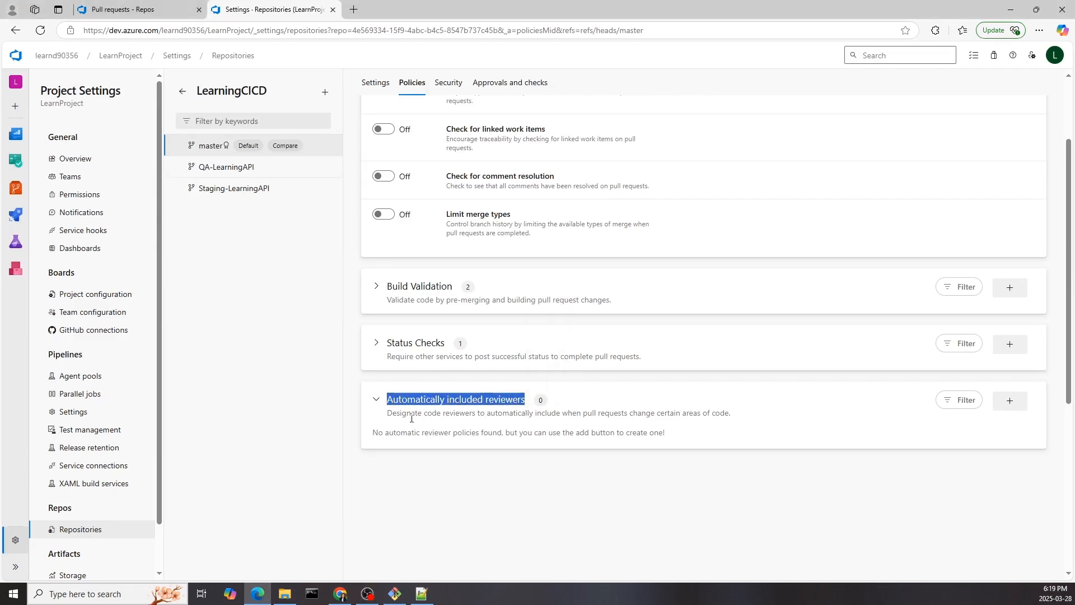
click(439, 425)
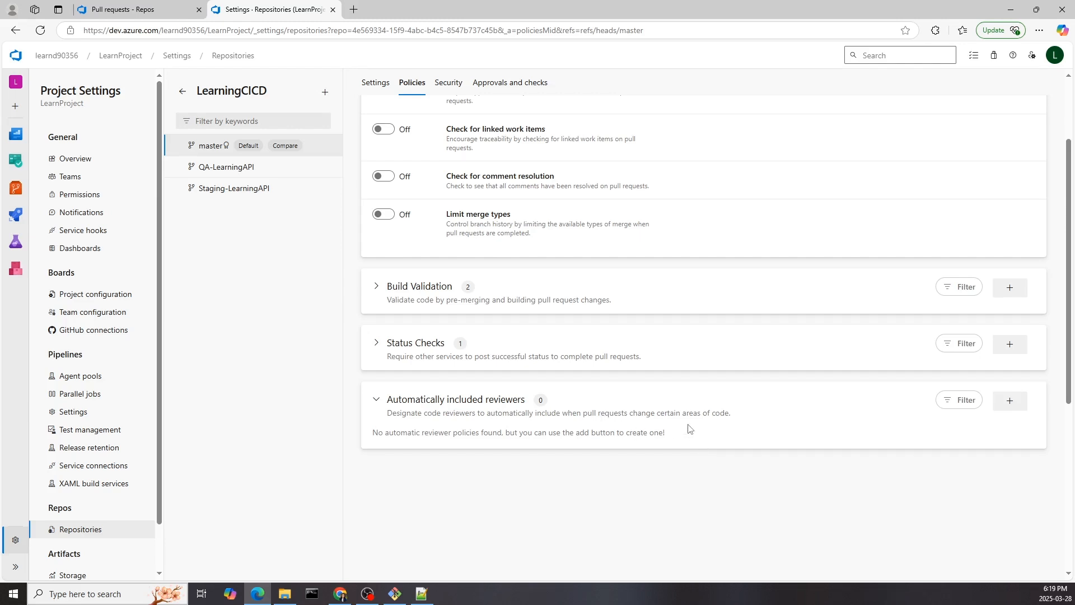
click(999, 398)
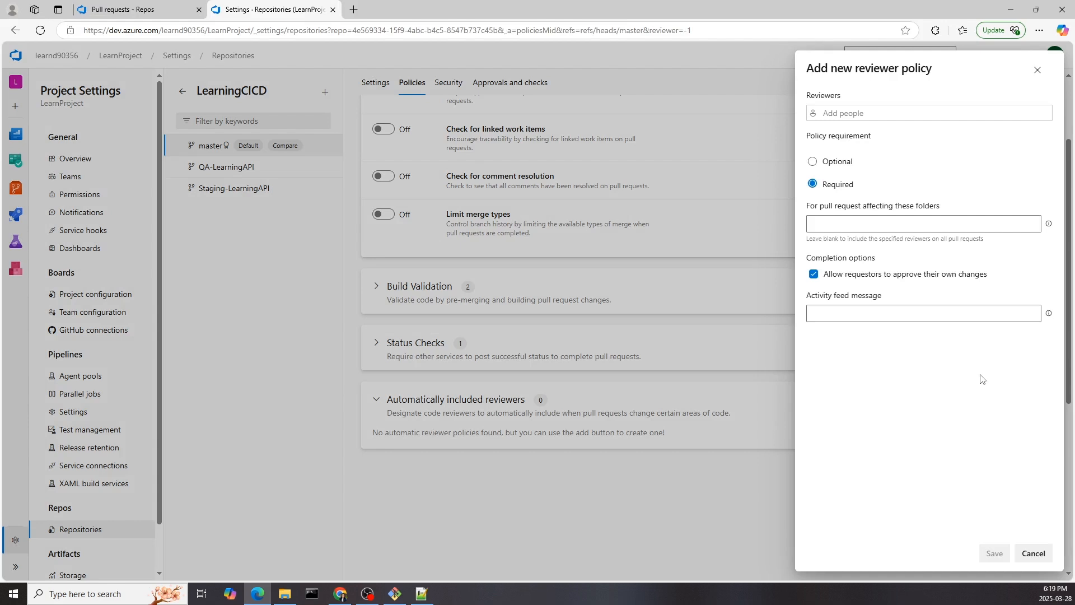
click(823, 115)
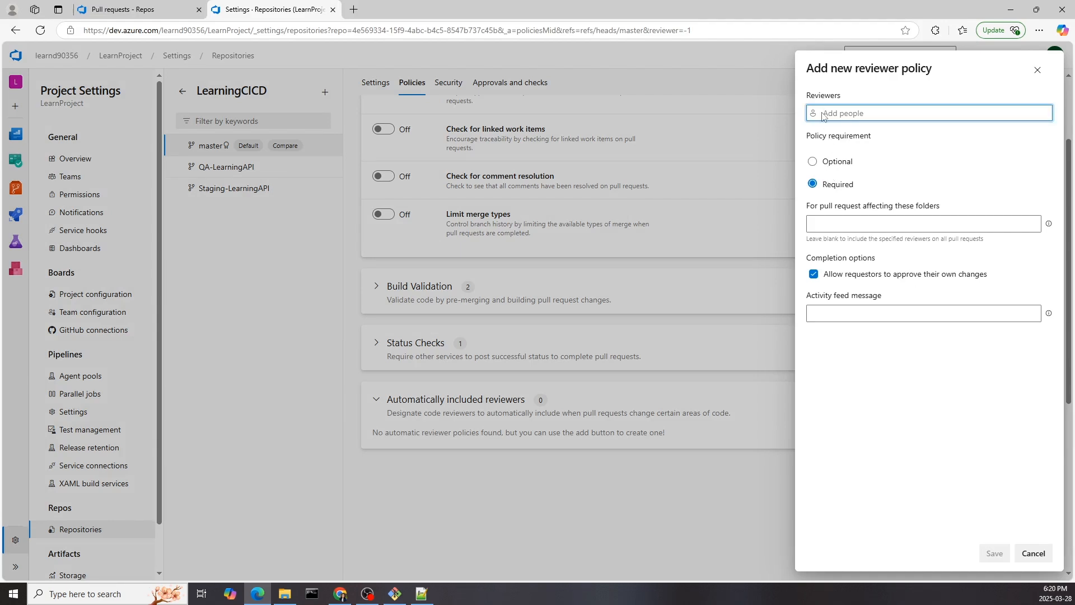
text(l)
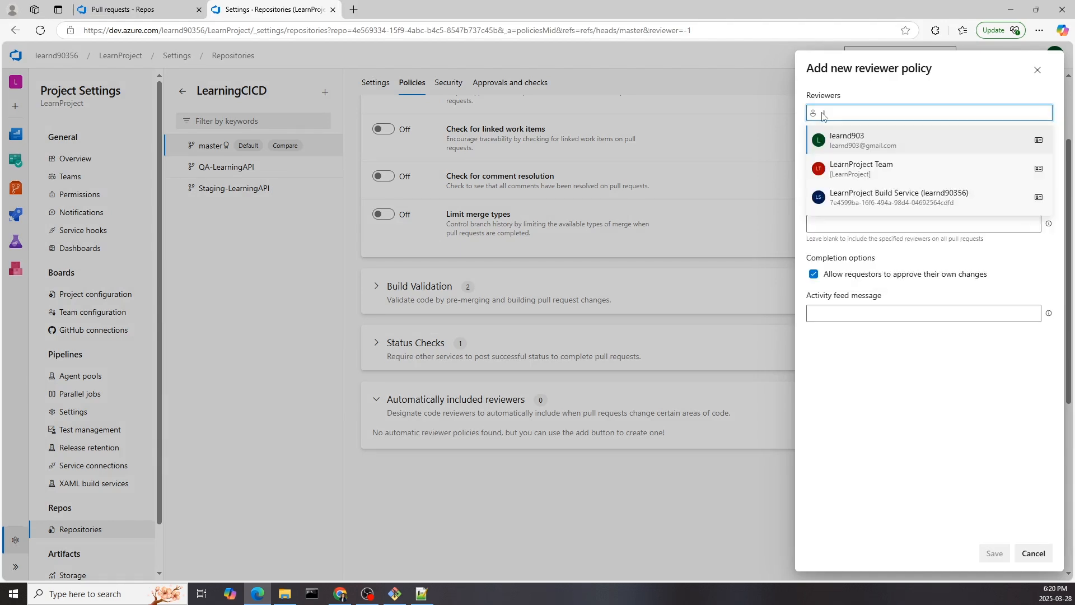
click(863, 142)
click(815, 188)
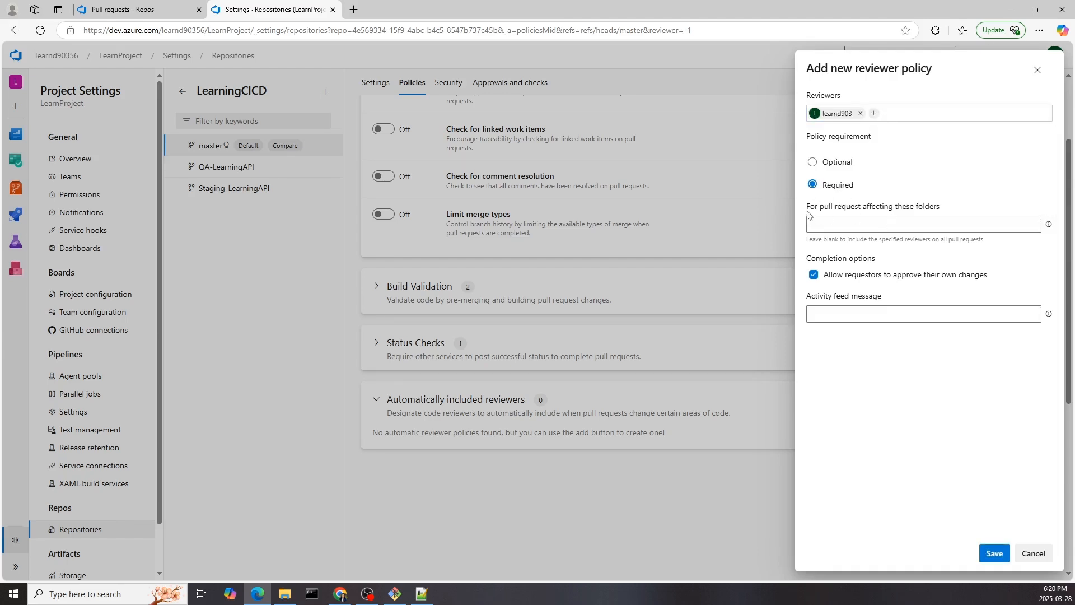
Leave the folder filter blank, keep requestors allowed to approve their own changes, and save the reviewer policy
drag(807, 207, 864, 213)
click(864, 212)
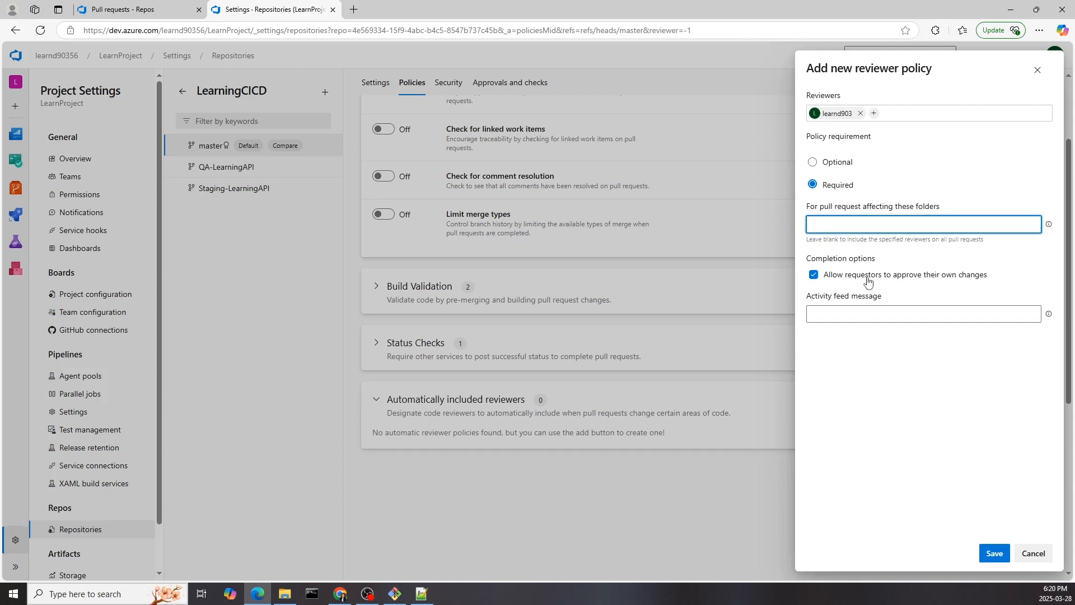
click(816, 279)
click(814, 277)
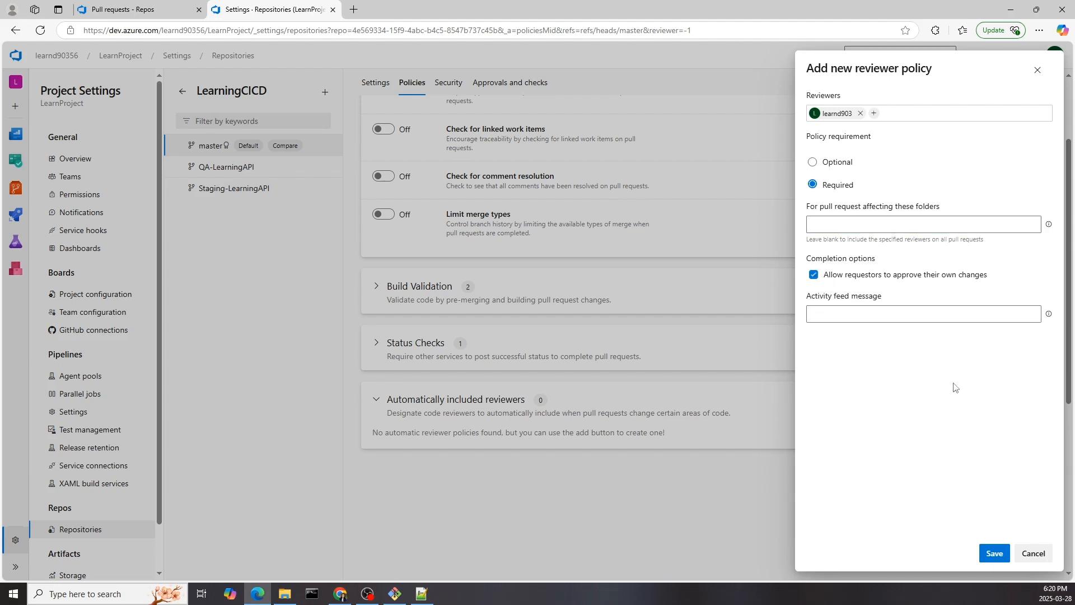
click(989, 554)
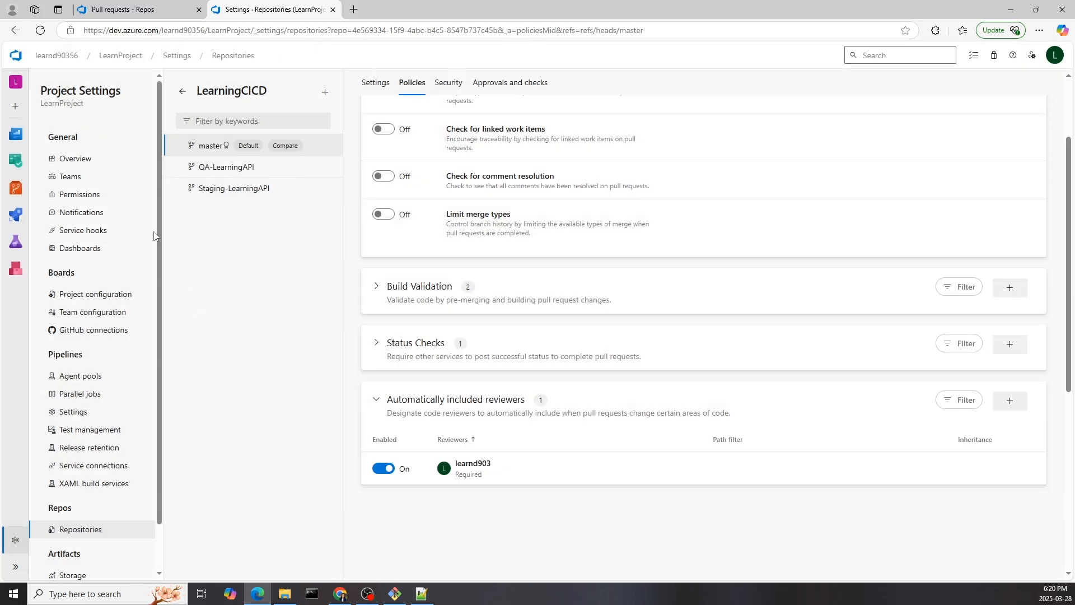
Open WeatherForecastController.cs from LearningCICD's Controllers folder on the QA-LearningAPI branch for editing
click(148, 10)
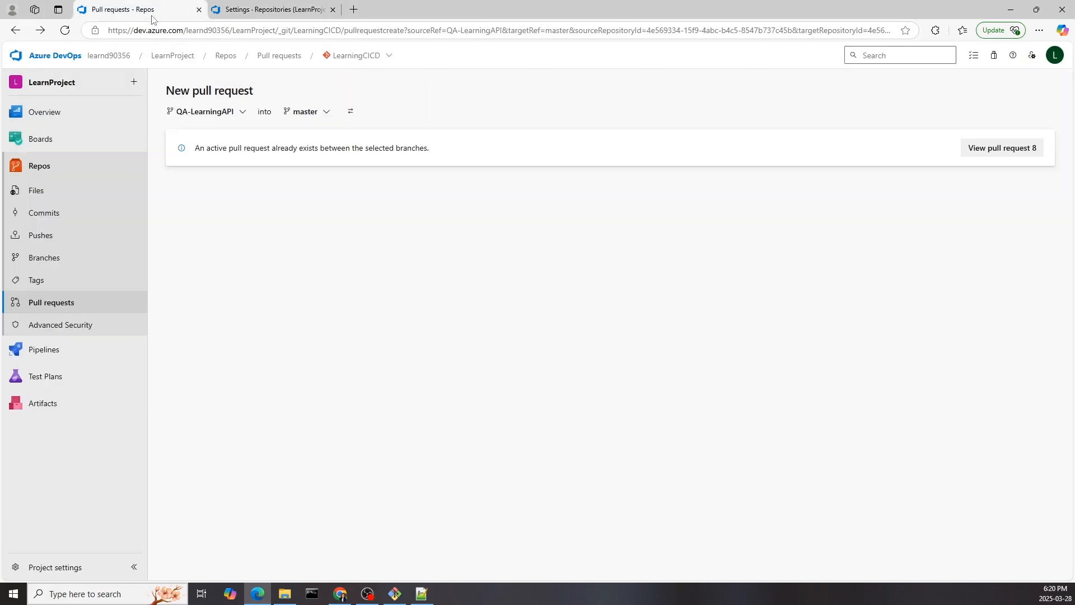
click(94, 197)
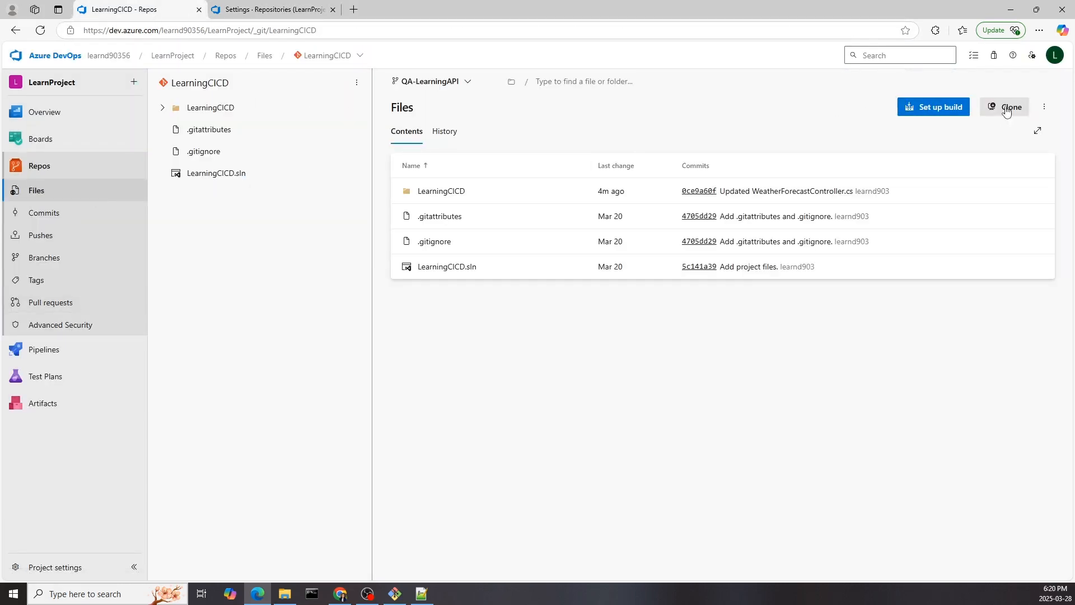
click(173, 110)
click(171, 130)
click(212, 157)
click(1000, 109)
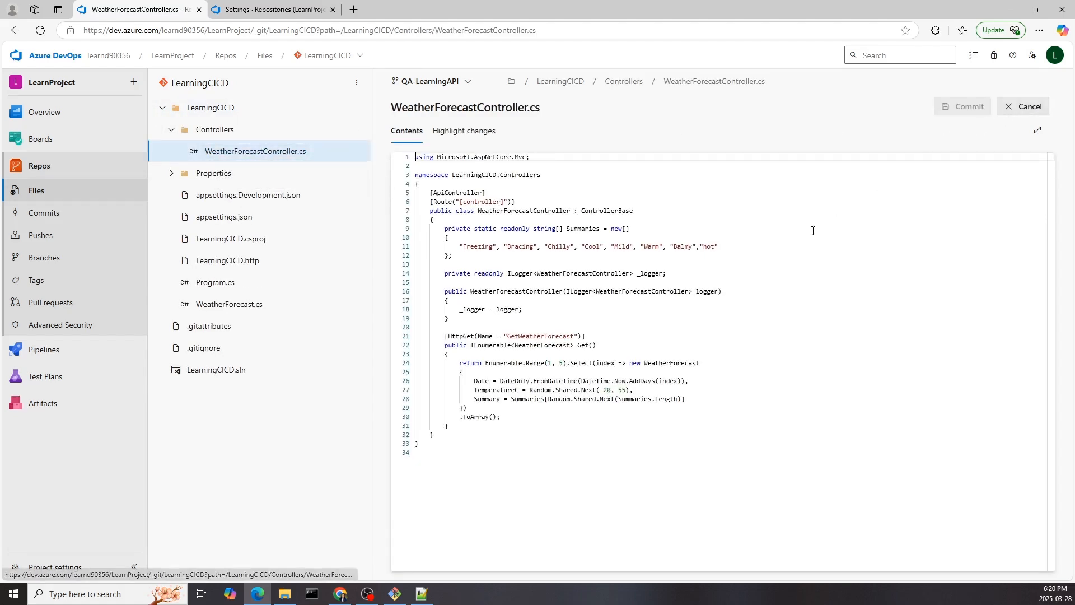
Add "Strome" after "hot" in the Summaries array and commit the change to QA-LearningAPI
click(730, 249)
text(,)
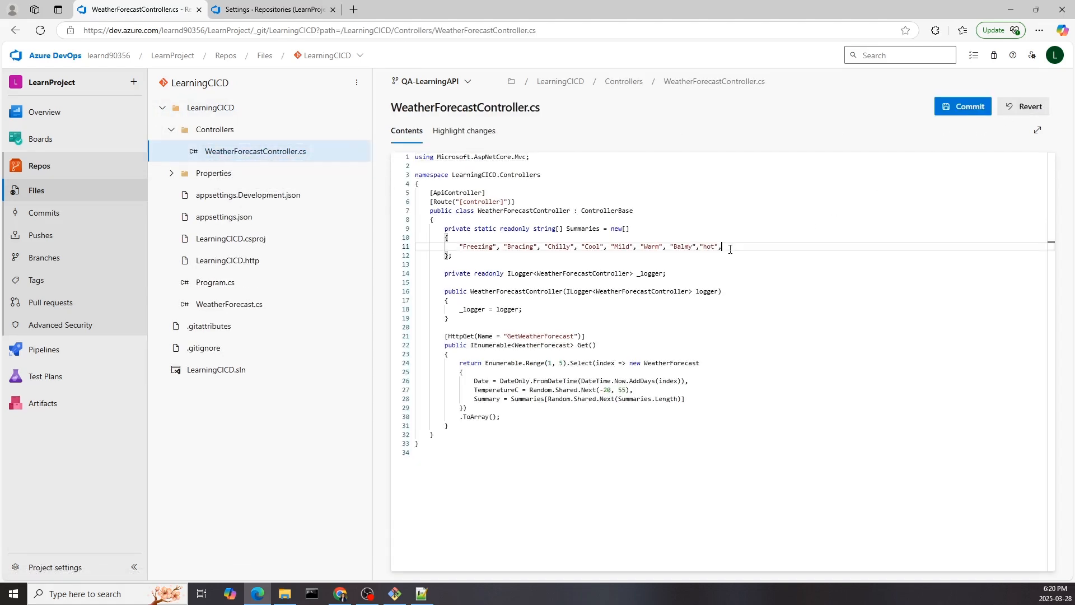
text("Strom)
text(e)
click(944, 111)
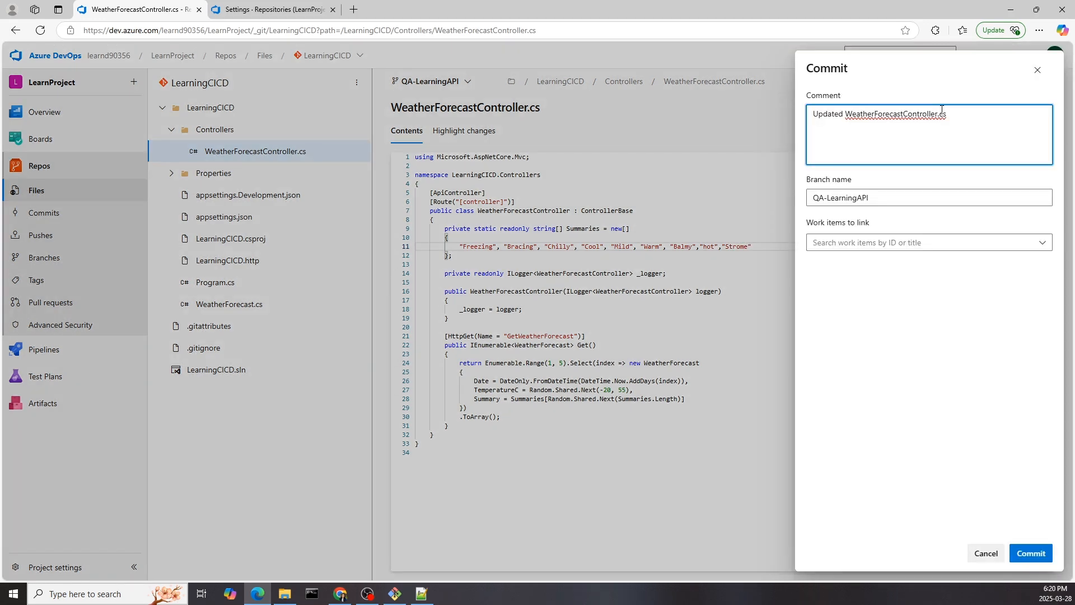
click(1029, 550)
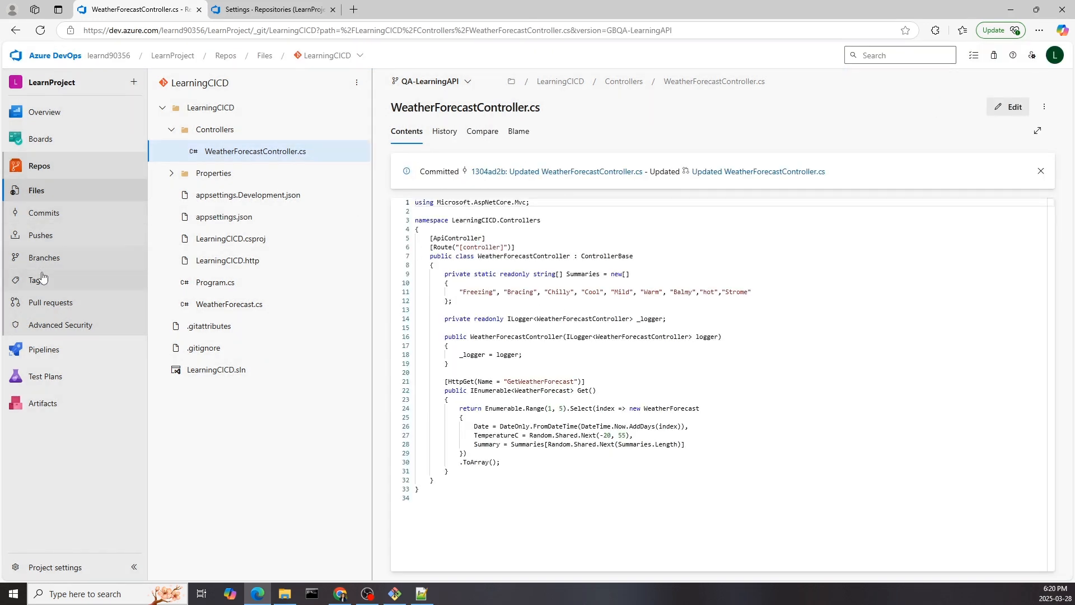
Open the active Updated WeatherForecastController.cs pull request and check its required reviewer approval
click(53, 302)
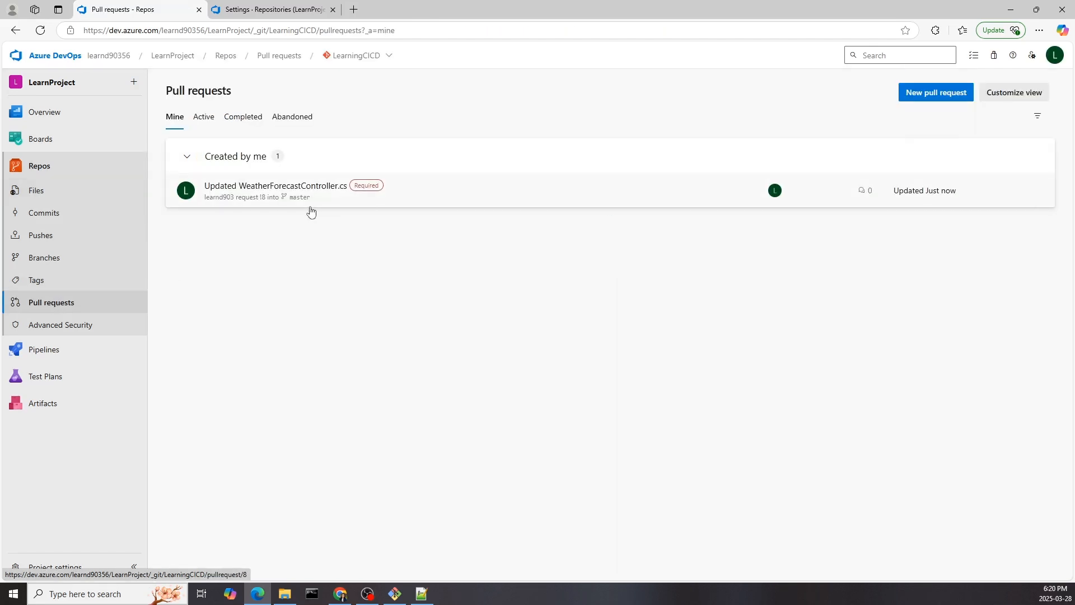
click(298, 192)
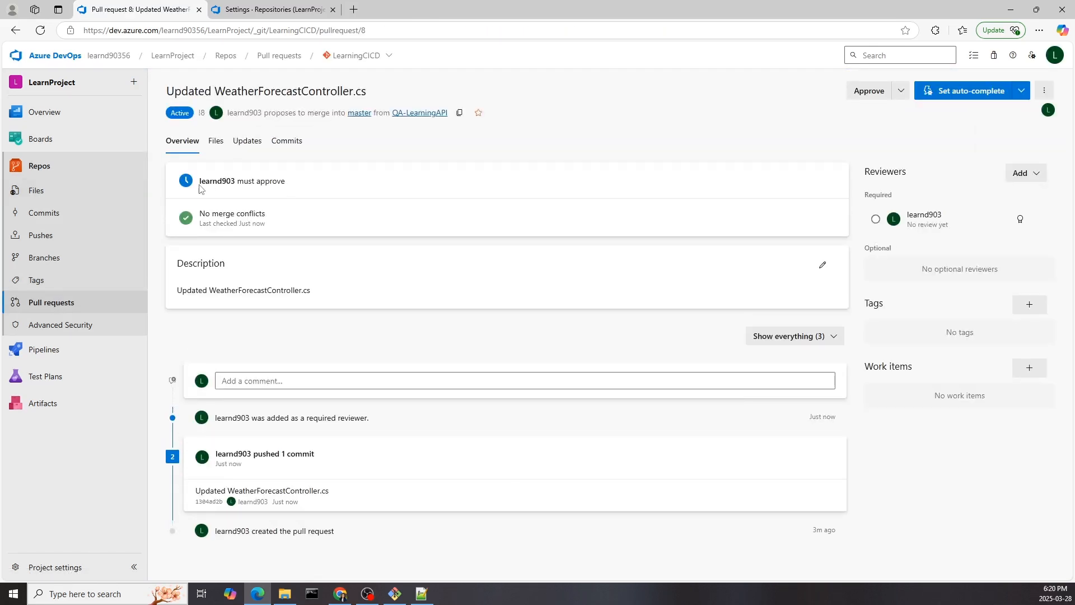
double_click(219, 183)
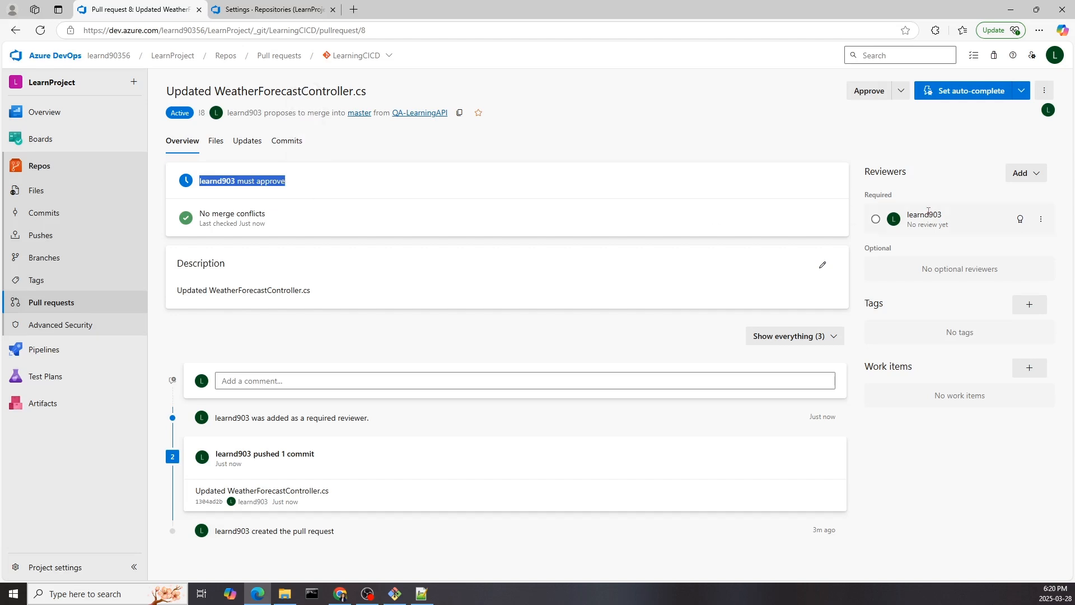
Approve the pull request and complete it with Merge (no fast forward), keeping the QA-LearningAPI branch
click(869, 90)
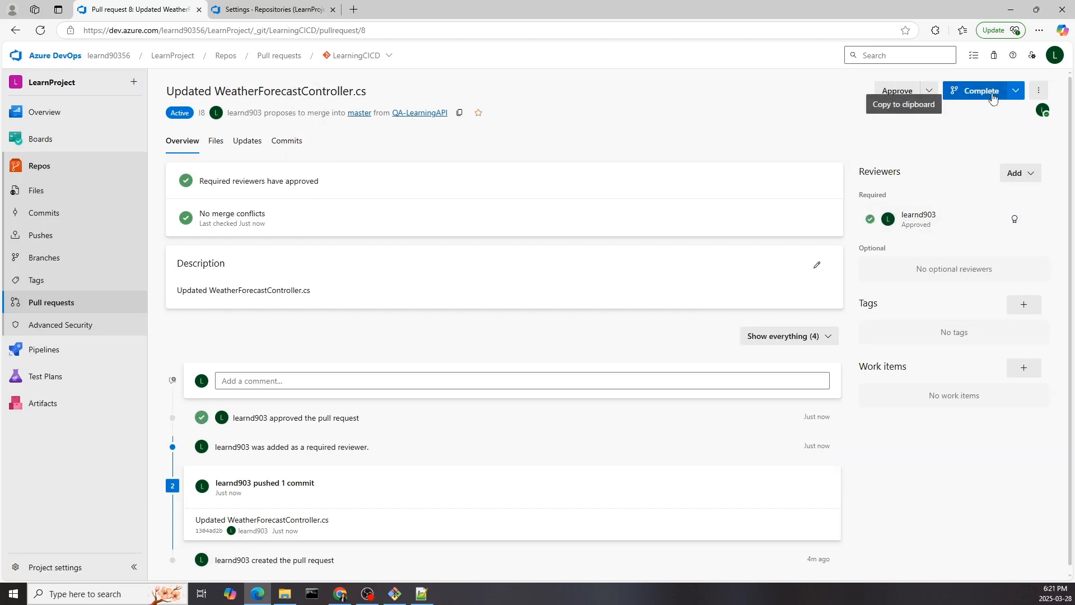
click(992, 97)
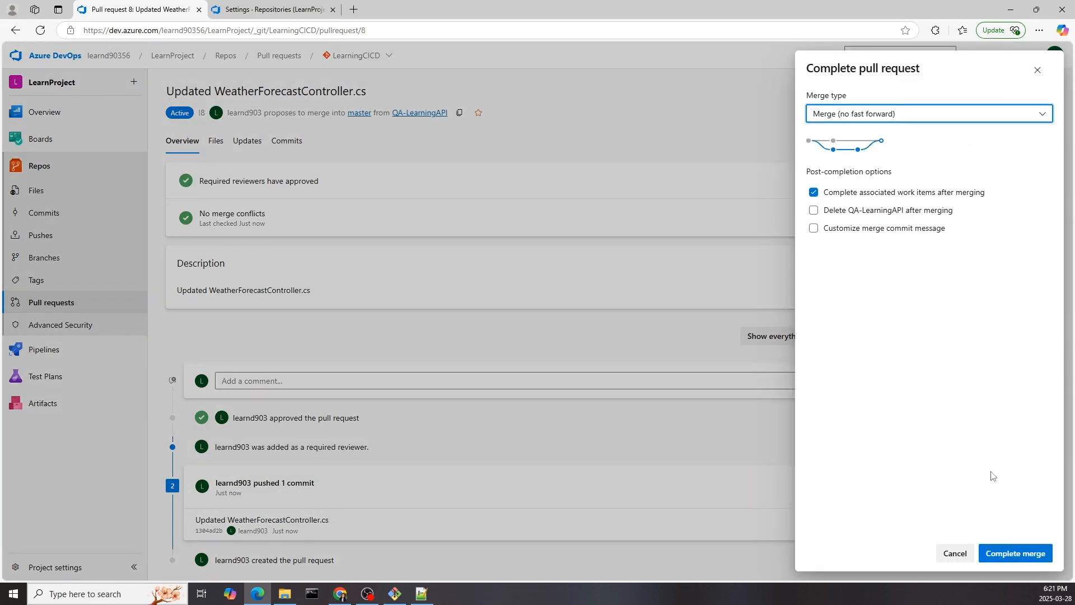
click(1015, 554)
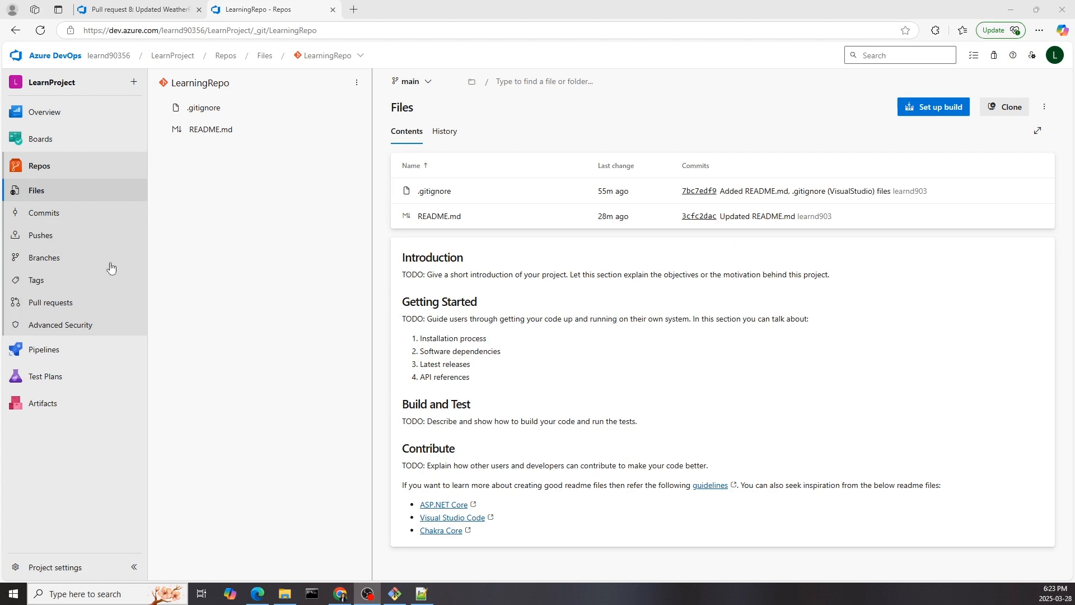
Open the branch security of LearningRepo's main branch and review the permissions of the individual user and LearnProject Build Service
click(65, 259)
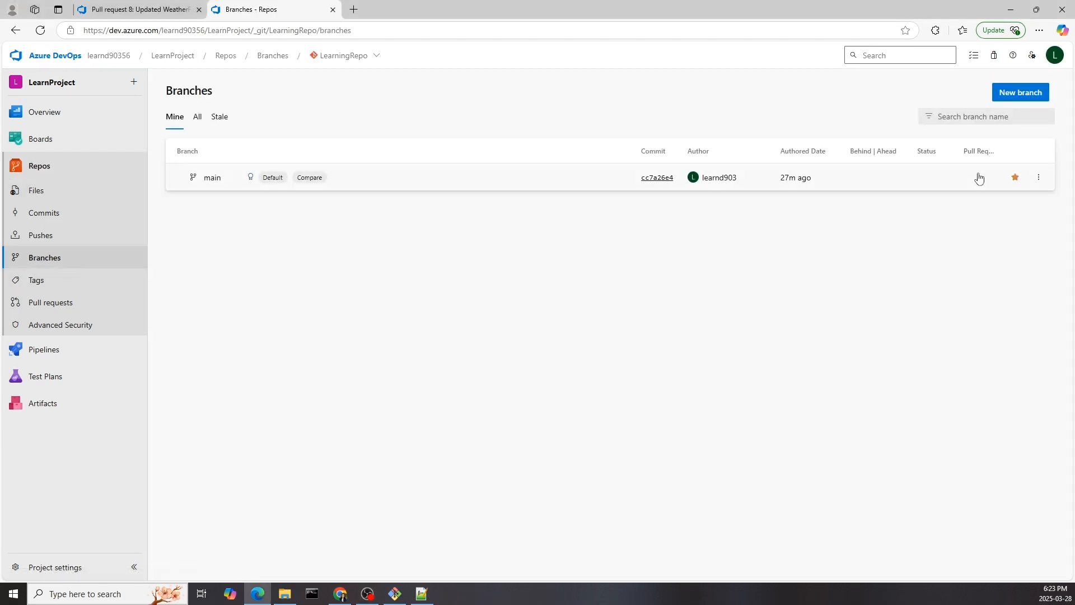
click(1039, 177)
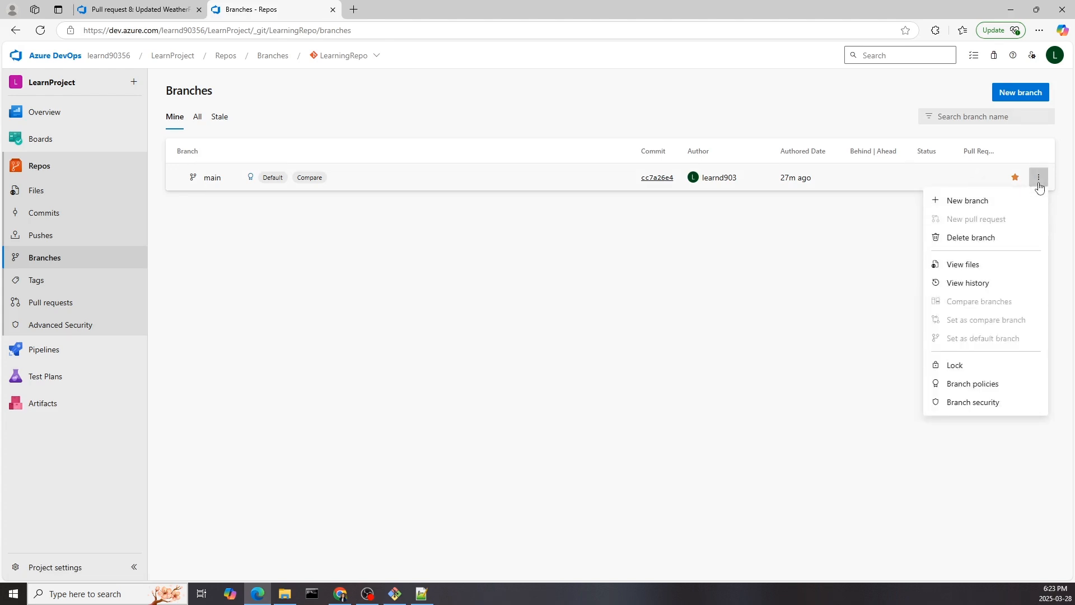
click(980, 405)
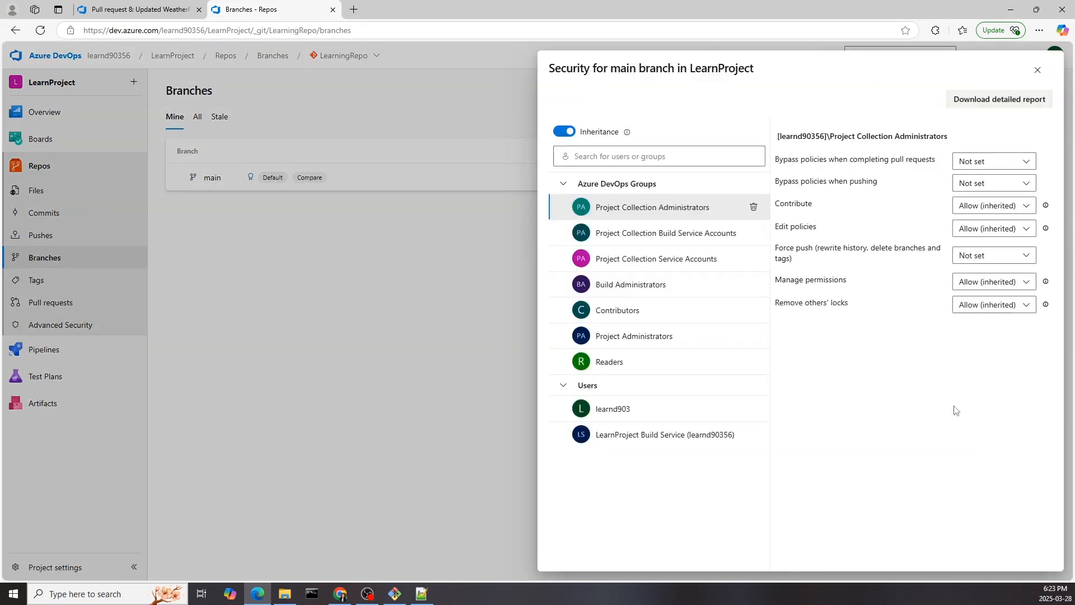
click(720, 419)
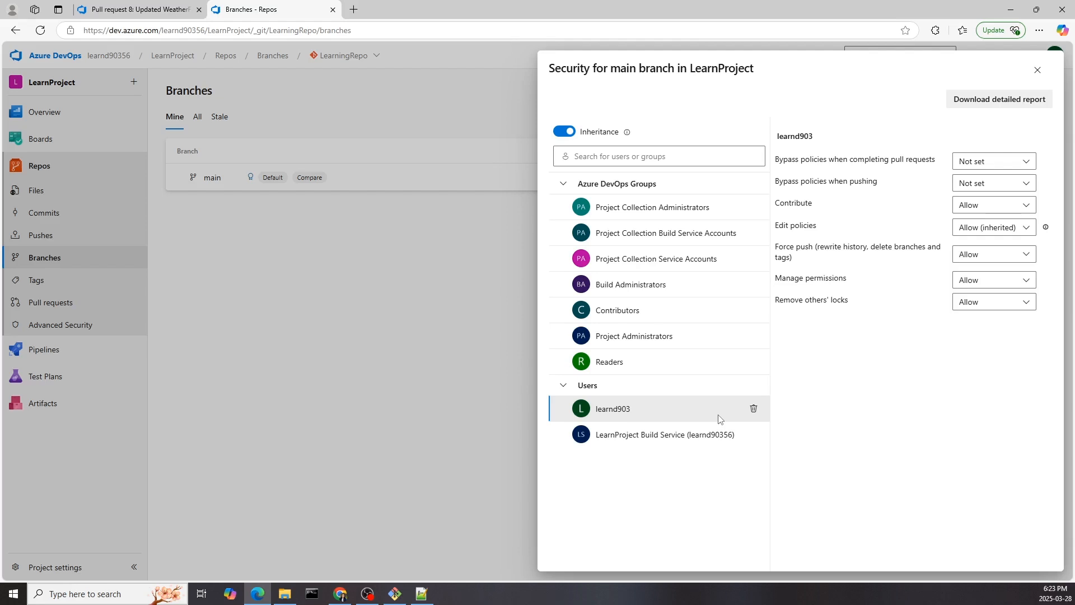
click(699, 444)
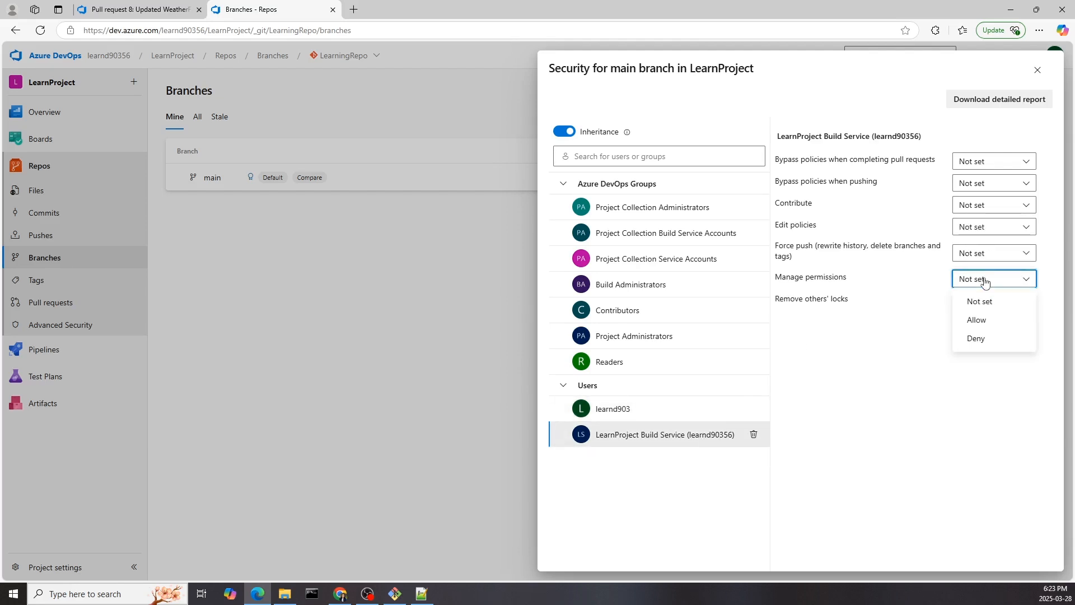
click(977, 230)
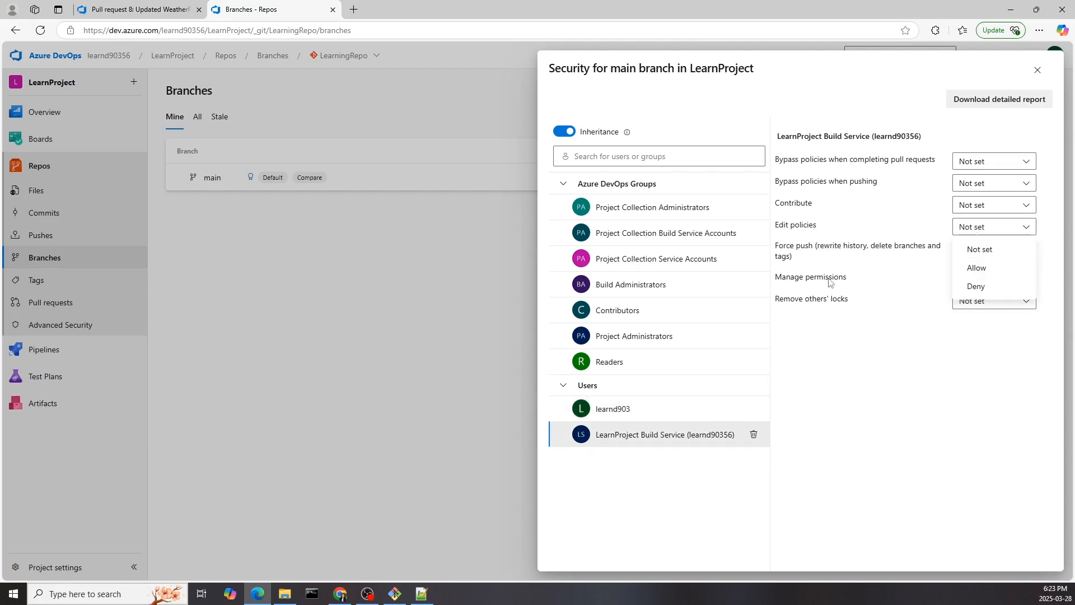
click(699, 419)
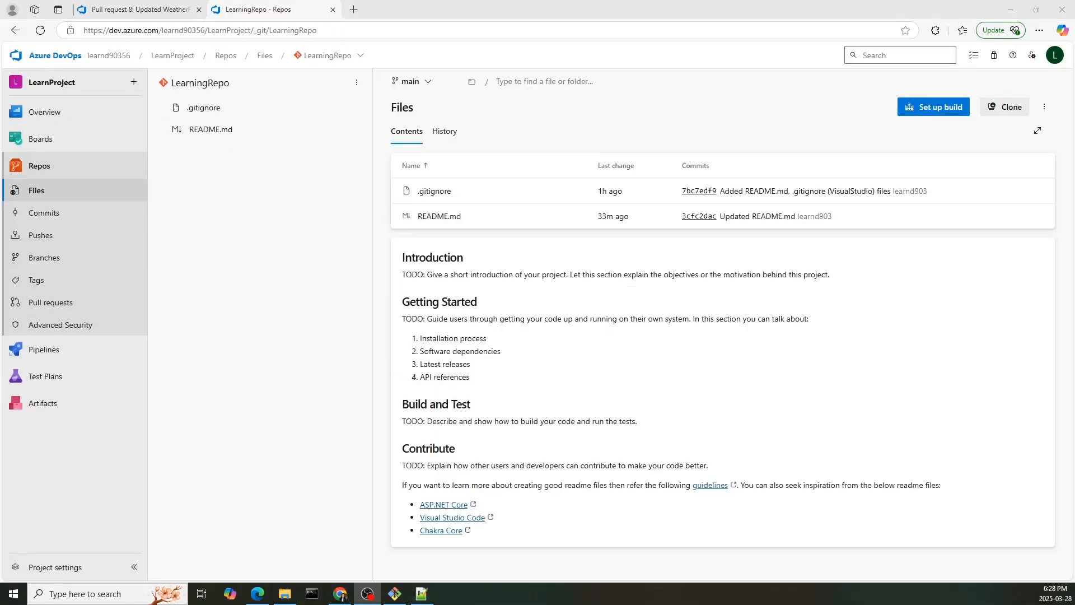
Delete the feature/learningcicd branch from LearningRepo
click(77, 261)
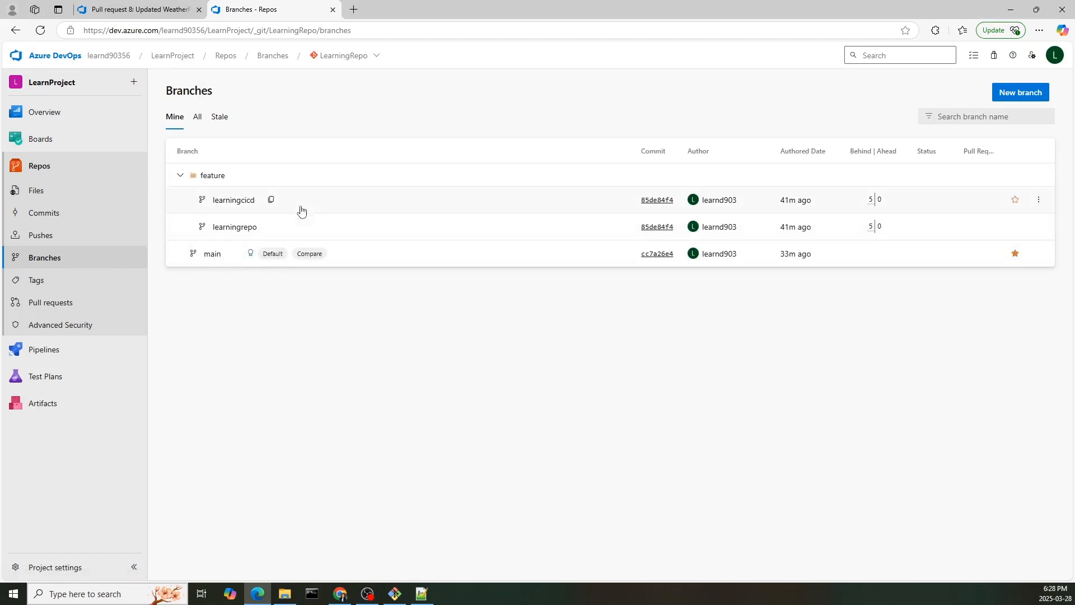
click(1039, 200)
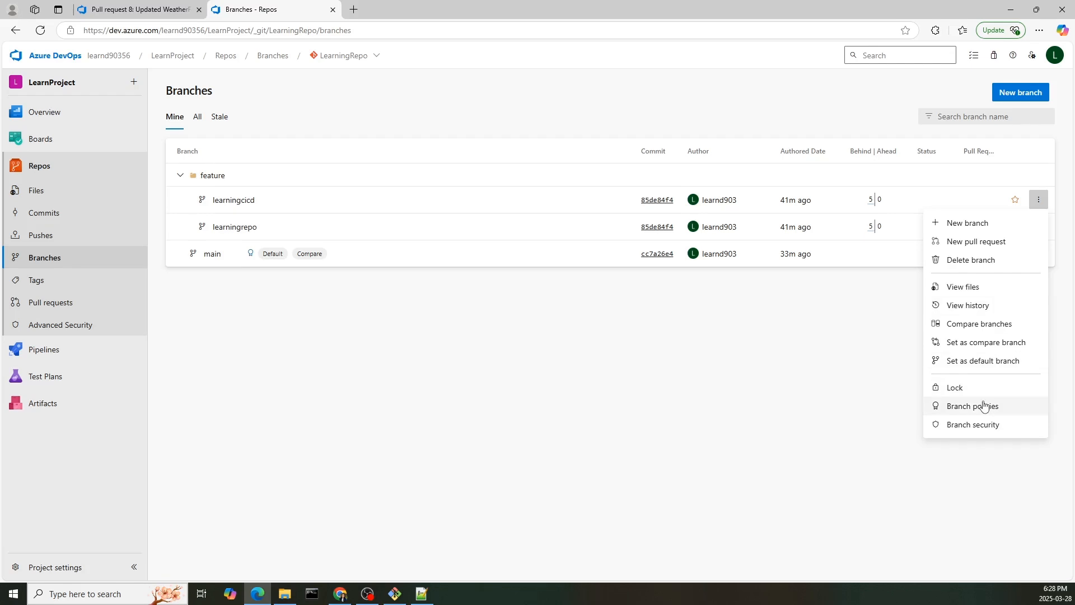
click(963, 260)
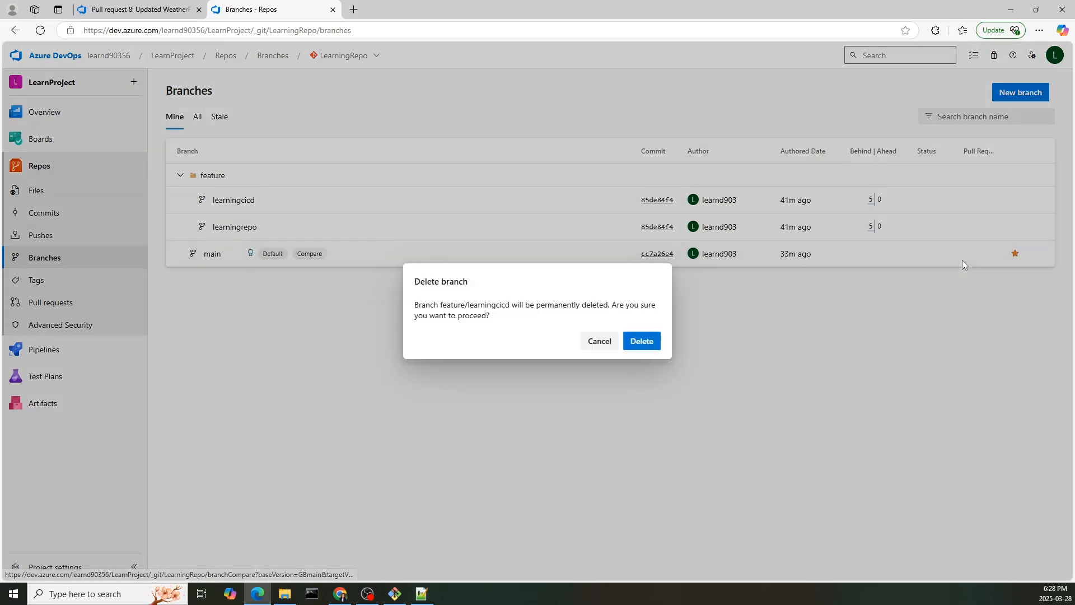
click(642, 341)
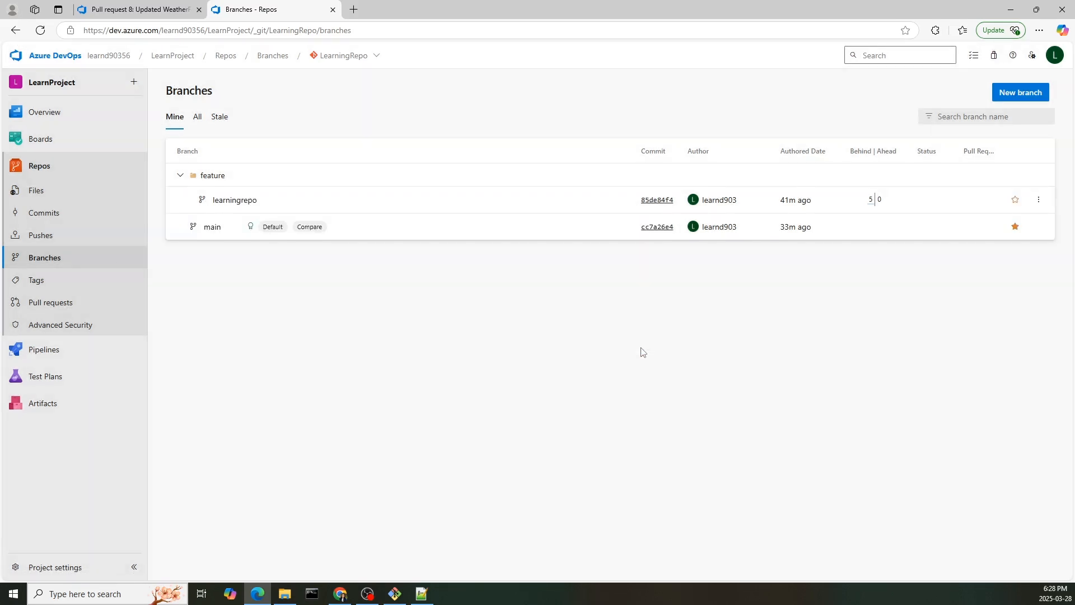
Search LearningRepo's branches for the exact name feature/learningcicd, restore the deleted branch and reload the full branch list
click(957, 117)
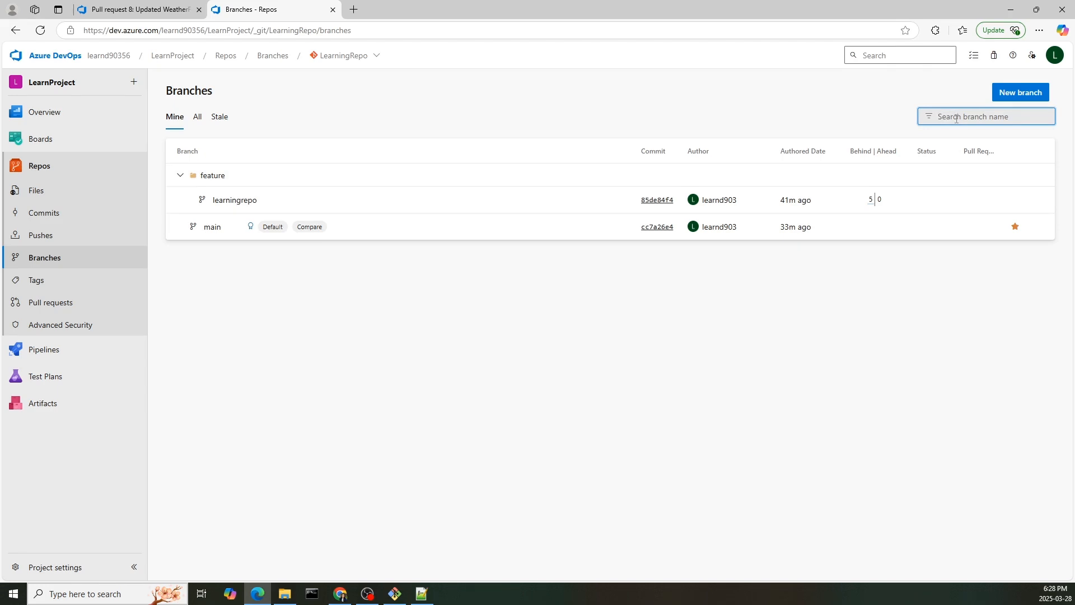
text(feature)
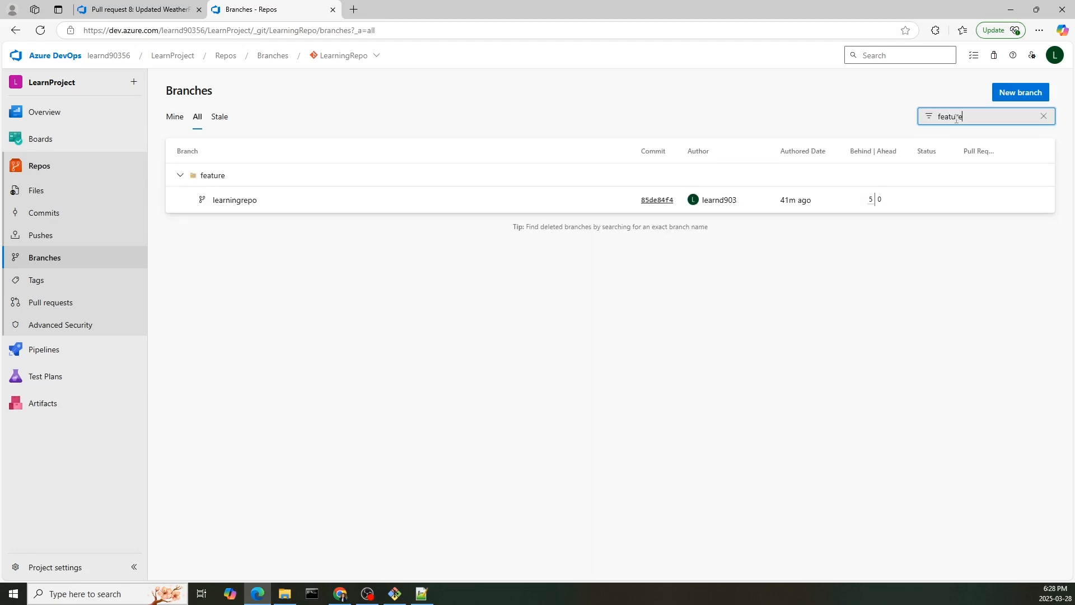
text(/learningcicd)
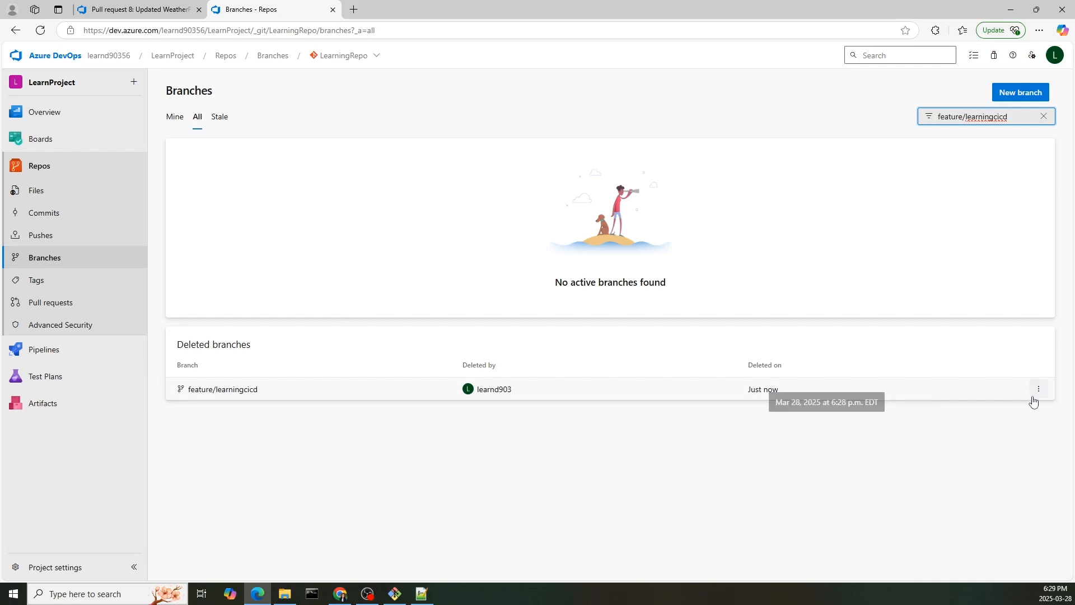
click(1038, 389)
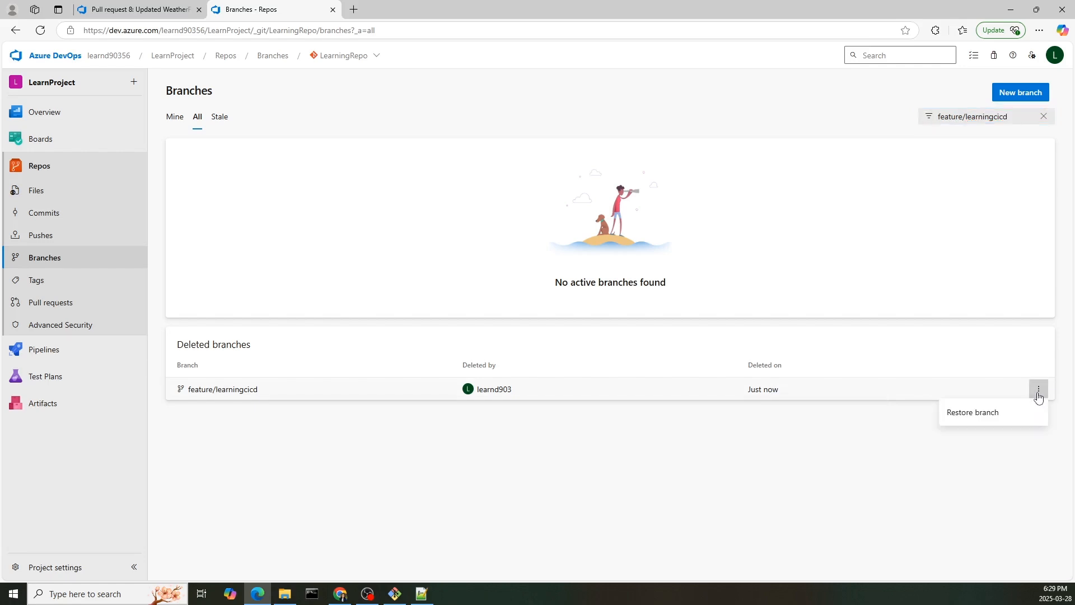
click(992, 414)
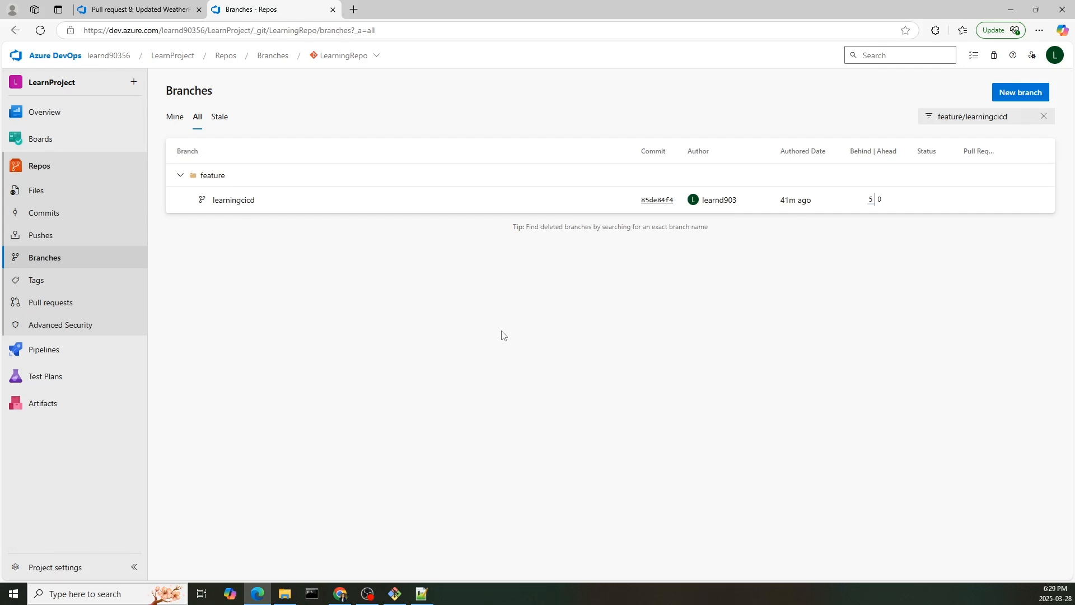
click(39, 30)
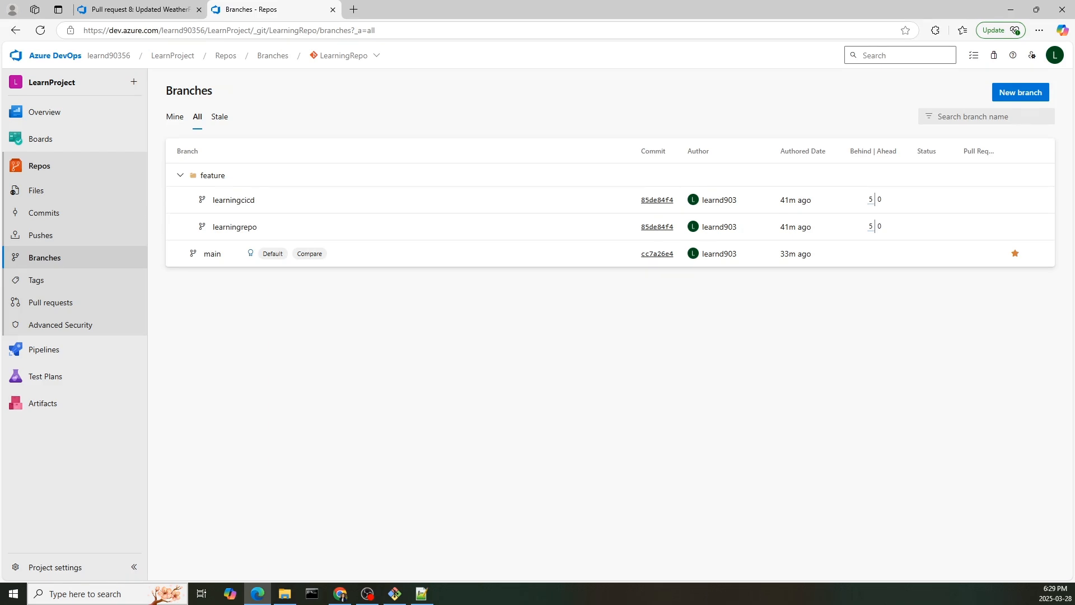
Open the push history of LearningRepo's main branch
click(108, 239)
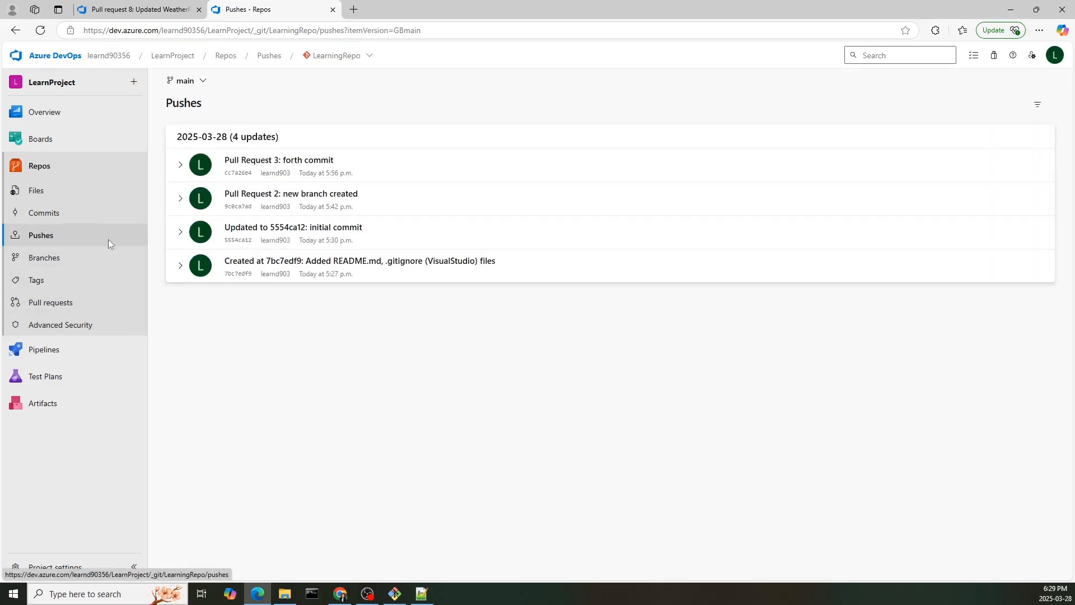